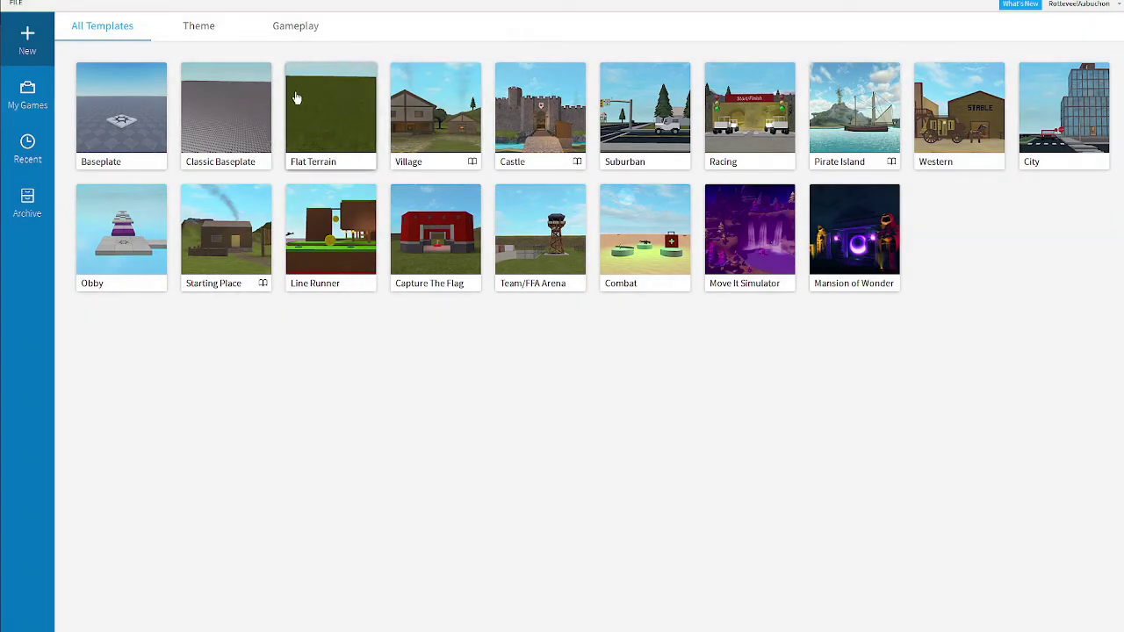
# Create a new place from the Flat Terrain template and open the Terrain Editor in place of the Toolbox
pyautogui.click(337, 120)
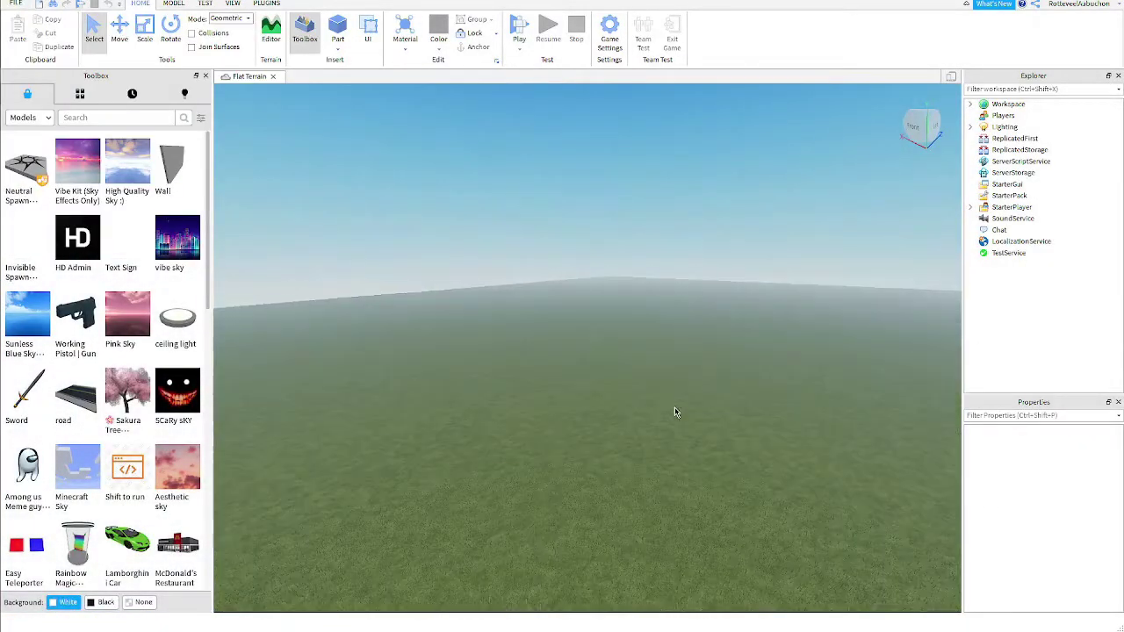
pyautogui.moveTo(676, 412); pyautogui.dragTo(386, 216, button='right')
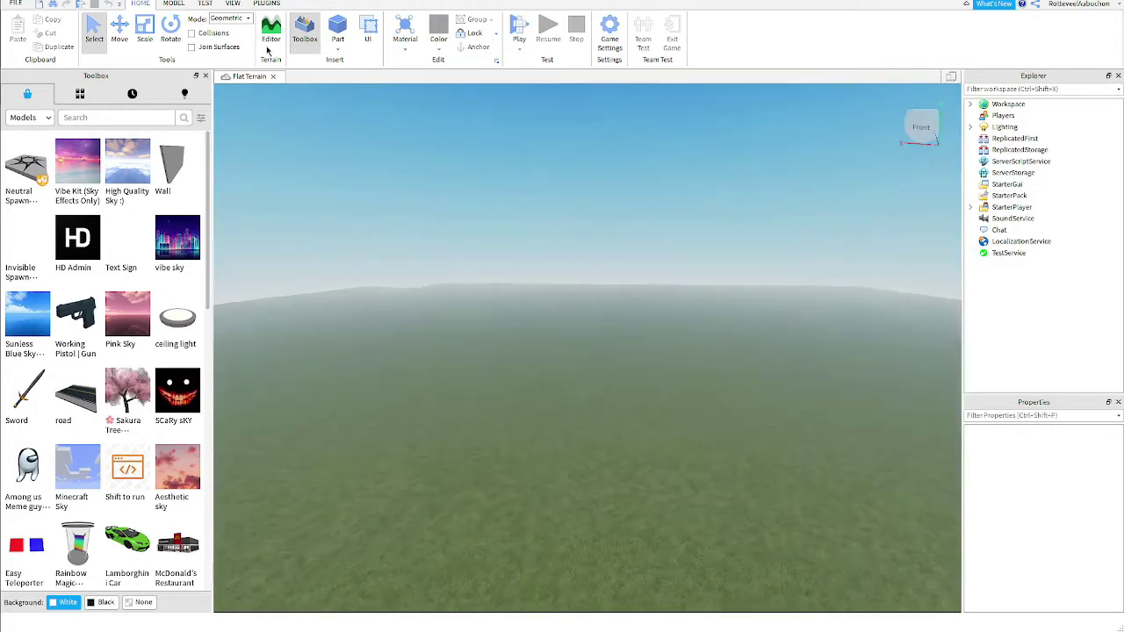
pyautogui.click(270, 35)
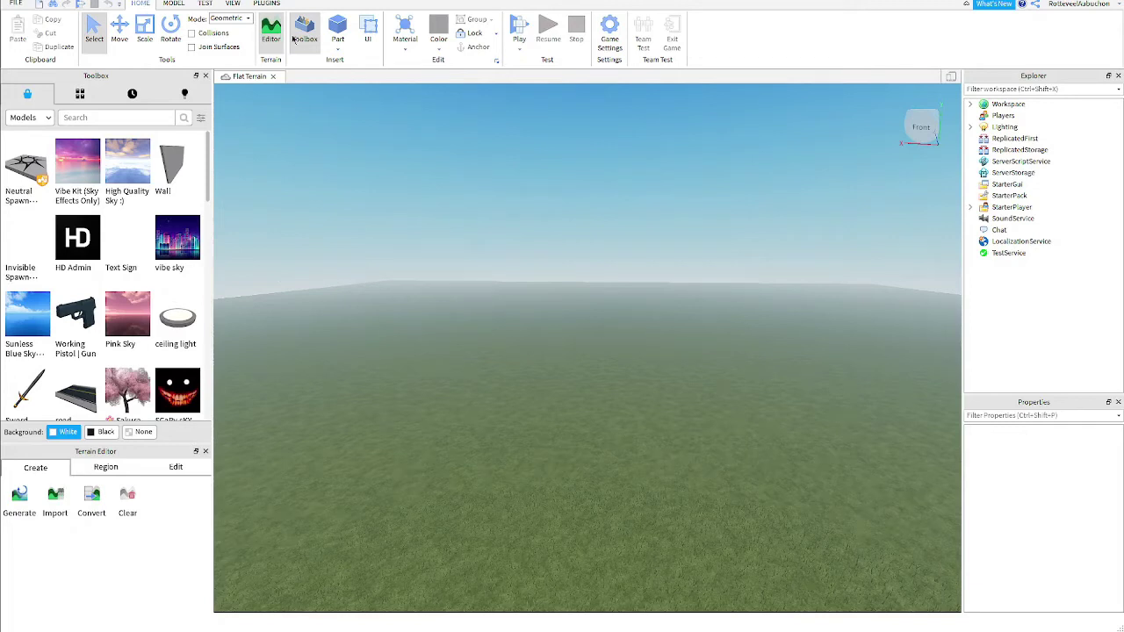
pyautogui.click(204, 76)
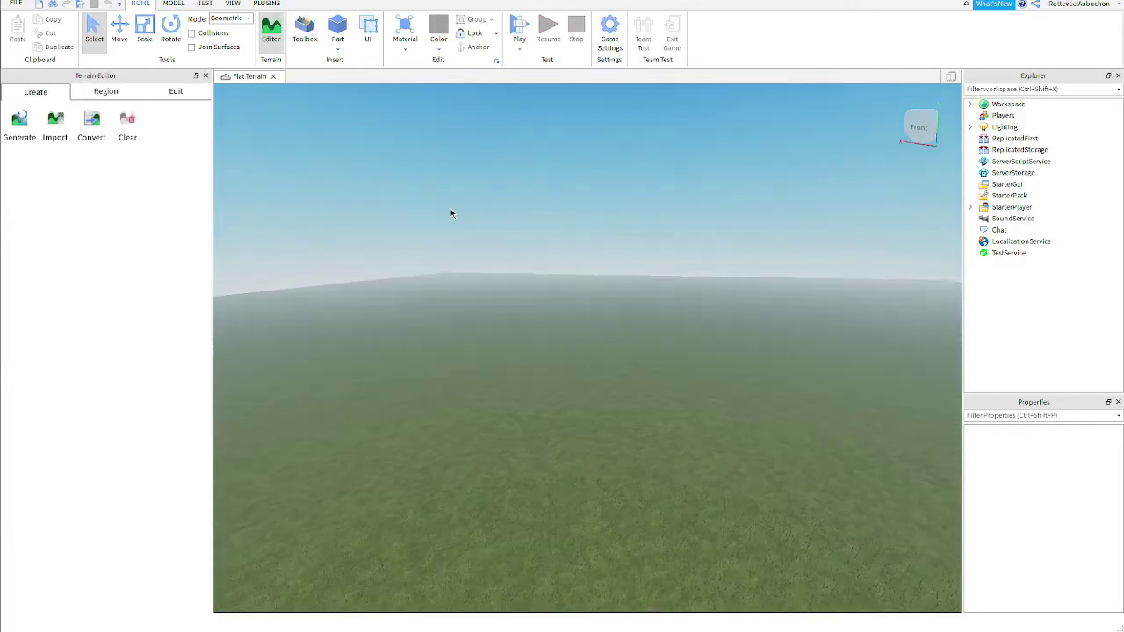
# Replace air with grass terrain inside the default box region of 1024 × 512 × 1024
pyautogui.click(176, 93)
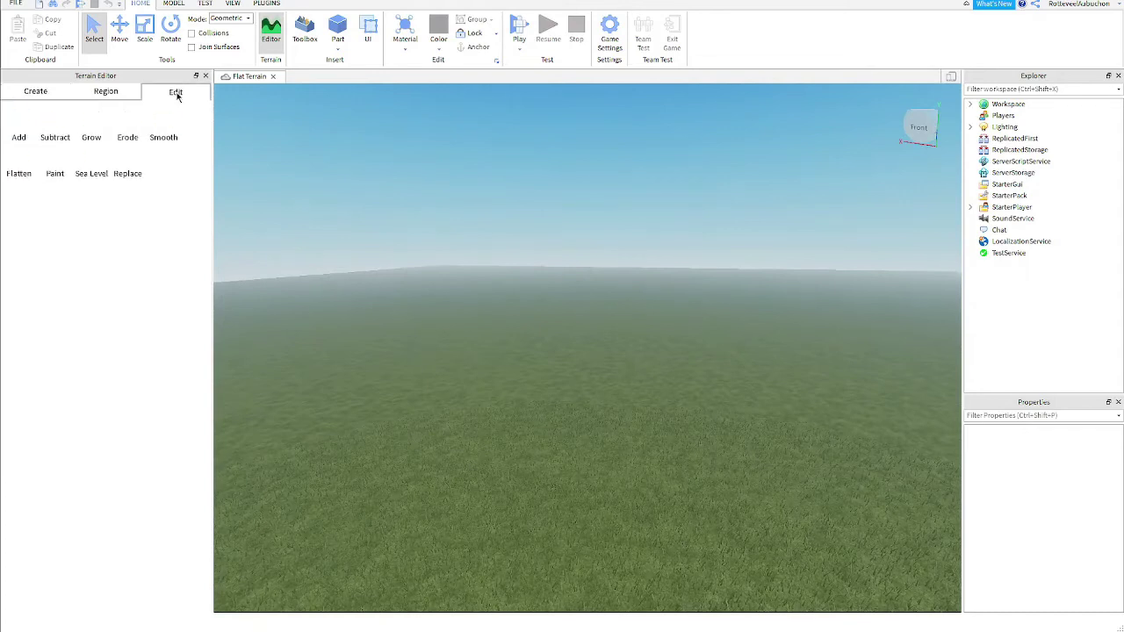
pyautogui.click(126, 163)
pyautogui.scroll(-3, 100, 452)
pyautogui.scroll(3, 99, 452)
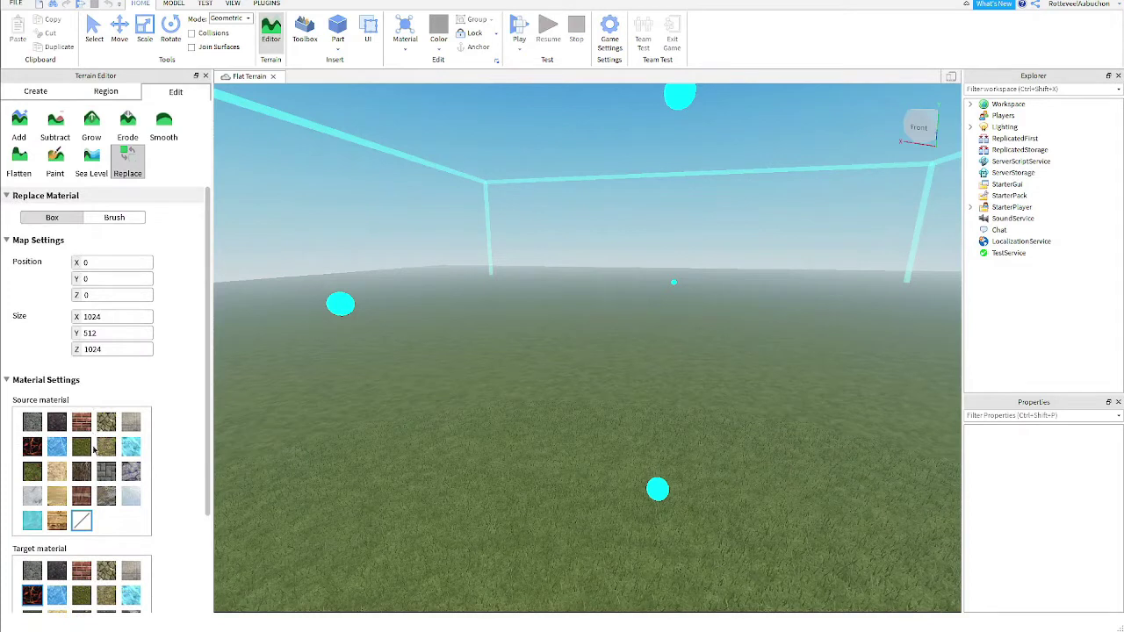
pyautogui.scroll(-2, 94, 451)
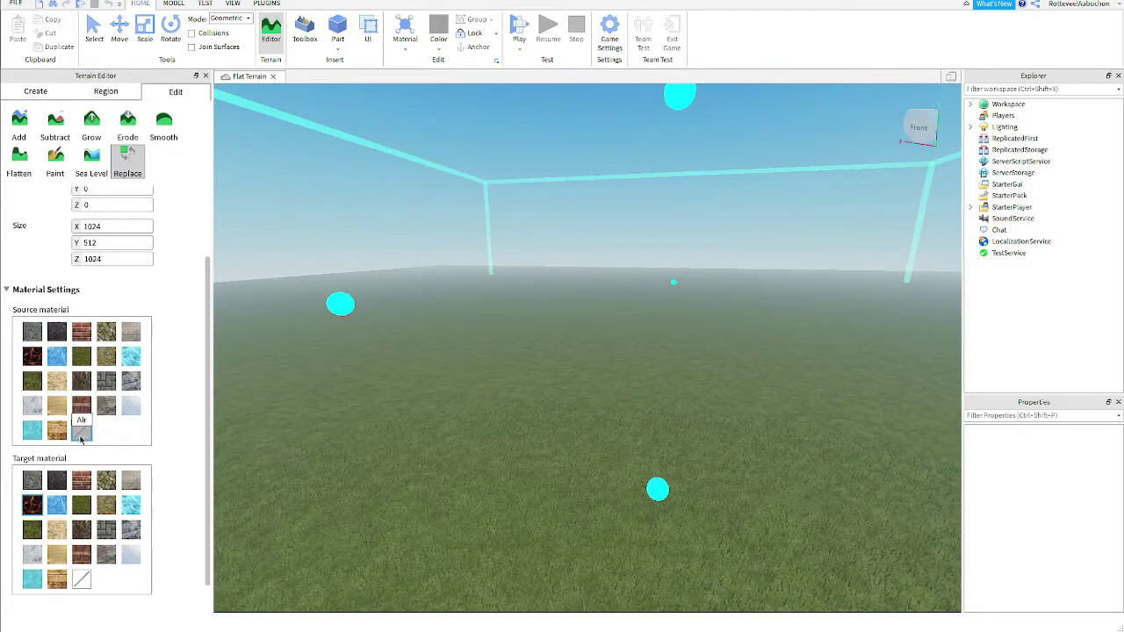
pyautogui.click(90, 442)
pyautogui.scroll(-1, 100, 443)
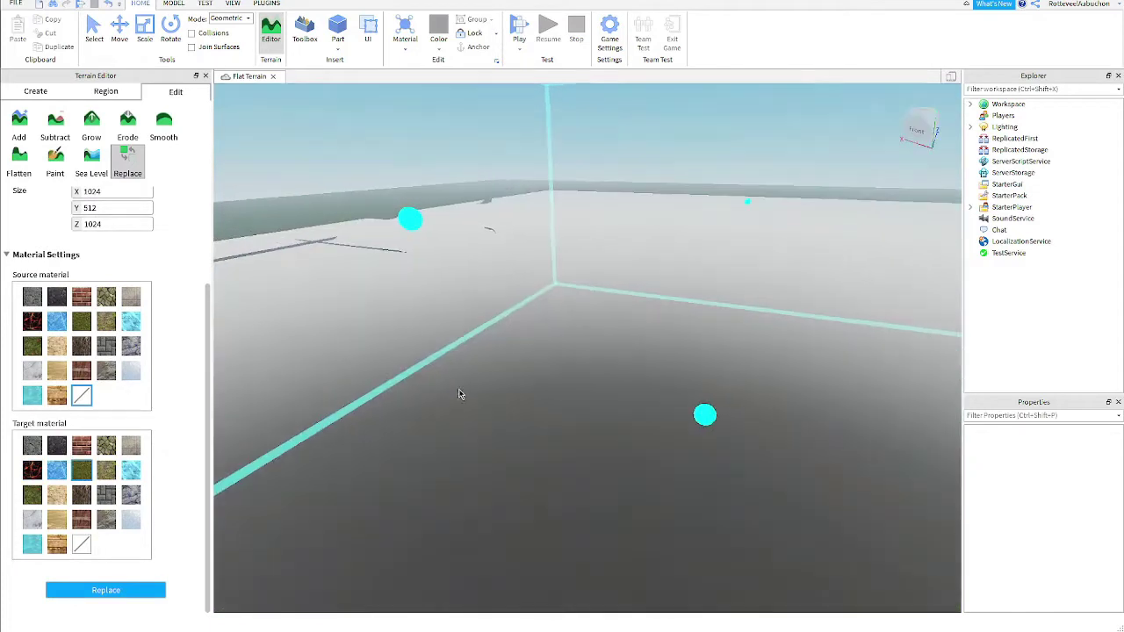
# Reshape the replace region so it extends beyond the first grass block, and fill it with grass
pyautogui.press('s')
pyautogui.moveTo(459, 392); pyautogui.dragTo(459, 392, button='right')
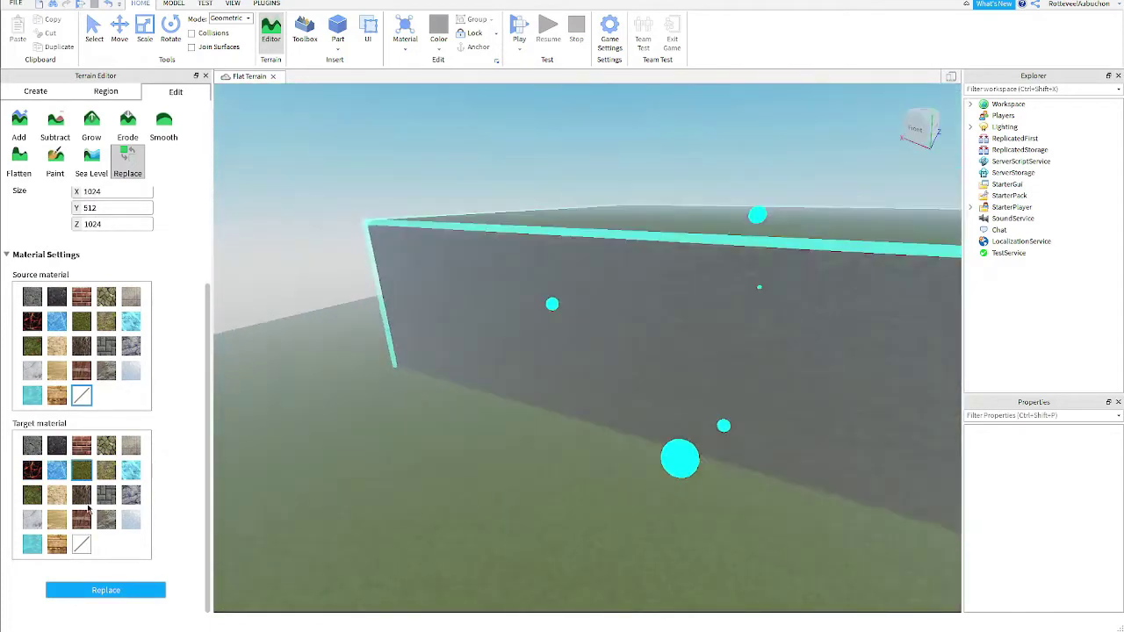
pyautogui.press('s')
pyautogui.moveTo(365, 419); pyautogui.dragTo(366, 425, button='right')
pyautogui.press('w')
pyautogui.moveTo(612, 327); pyautogui.dragTo(629, 378)
pyautogui.moveTo(650, 434); pyautogui.dragTo(655, 446, button='right')
pyautogui.press('s')
pyautogui.moveTo(712, 449); pyautogui.dragTo(772, 454)
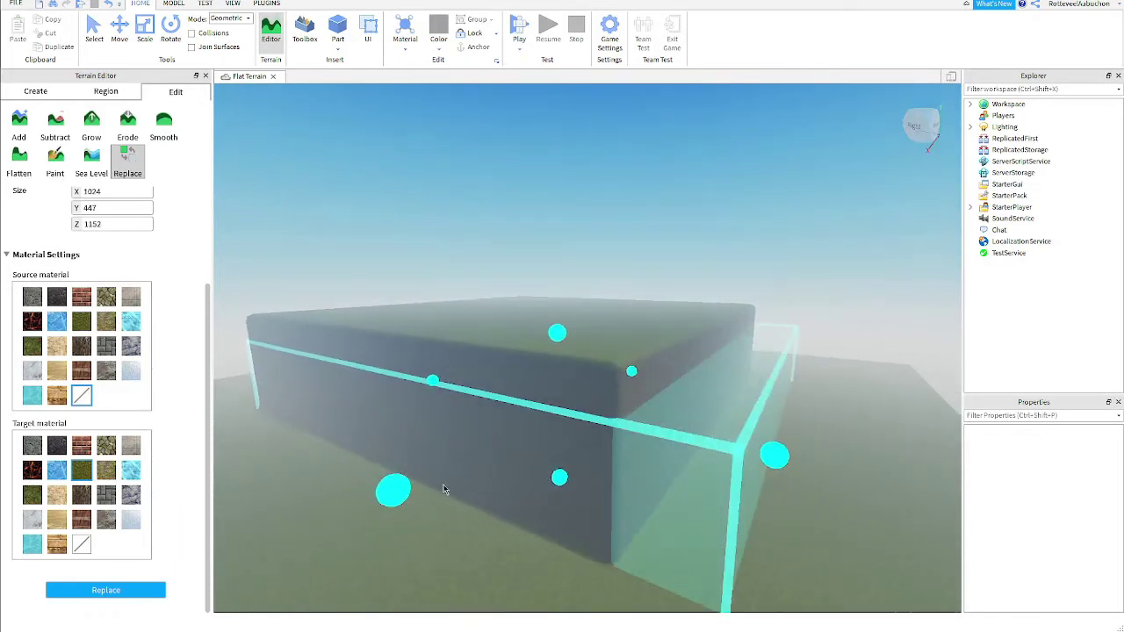
pyautogui.moveTo(405, 488); pyautogui.dragTo(462, 467)
pyautogui.moveTo(789, 475); pyautogui.dragTo(803, 475, button='right')
pyautogui.moveTo(562, 442); pyautogui.dragTo(717, 446)
pyautogui.click(108, 597)
# Shift the replace region beyond the existing blocks and fill two more areas with grass, the first about 942 × 501 × 496
pyautogui.moveTo(459, 356); pyautogui.dragTo(458, 323)
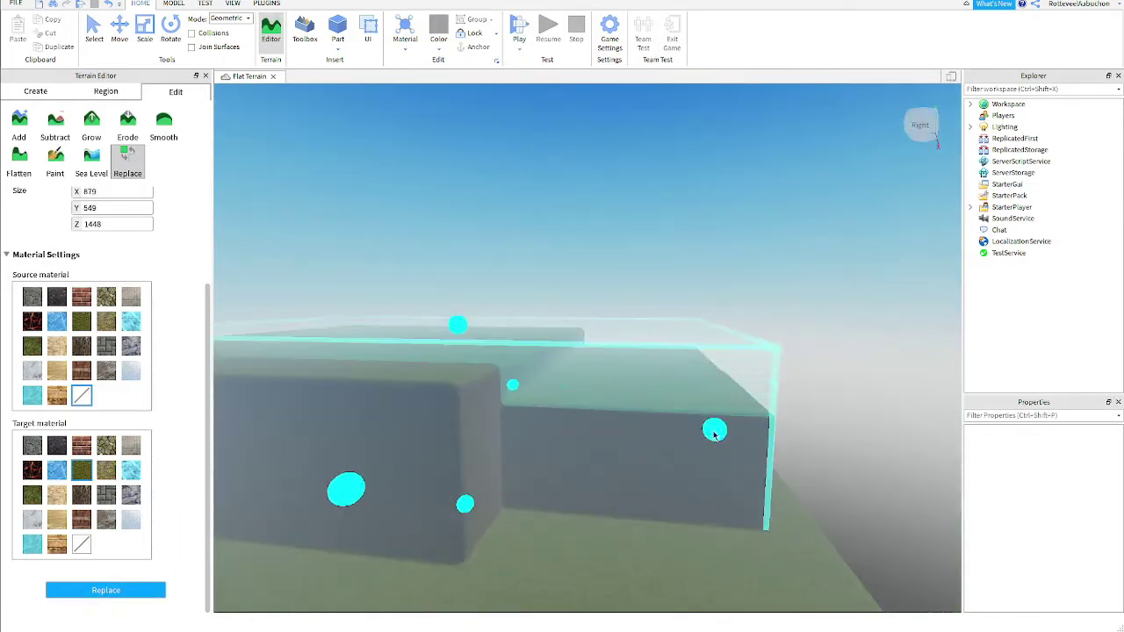
pyautogui.moveTo(714, 435); pyautogui.dragTo(926, 440)
pyautogui.moveTo(580, 377); pyautogui.dragTo(614, 375, button='right')
pyautogui.moveTo(551, 372); pyautogui.dragTo(689, 369)
pyautogui.moveTo(812, 409); pyautogui.dragTo(826, 439)
pyautogui.moveTo(769, 268); pyautogui.dragTo(764, 296)
pyautogui.moveTo(823, 446); pyautogui.dragTo(853, 469)
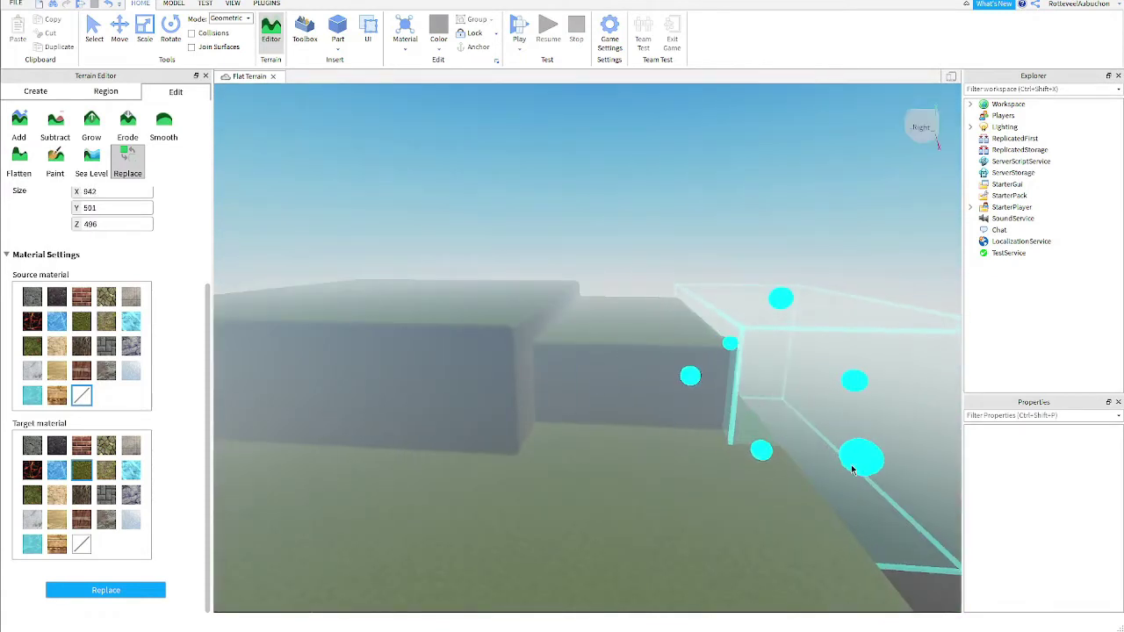
pyautogui.click(106, 591)
pyautogui.moveTo(688, 378); pyautogui.dragTo(230, 399)
pyautogui.click(106, 590)
# Extend the replace region past the end of the long grass wall and fill it with grass
pyautogui.moveTo(667, 378); pyautogui.dragTo(673, 381, button='right')
pyautogui.moveTo(679, 342); pyautogui.dragTo(570, 333)
pyautogui.moveTo(672, 381); pyautogui.dragTo(664, 371, button='right')
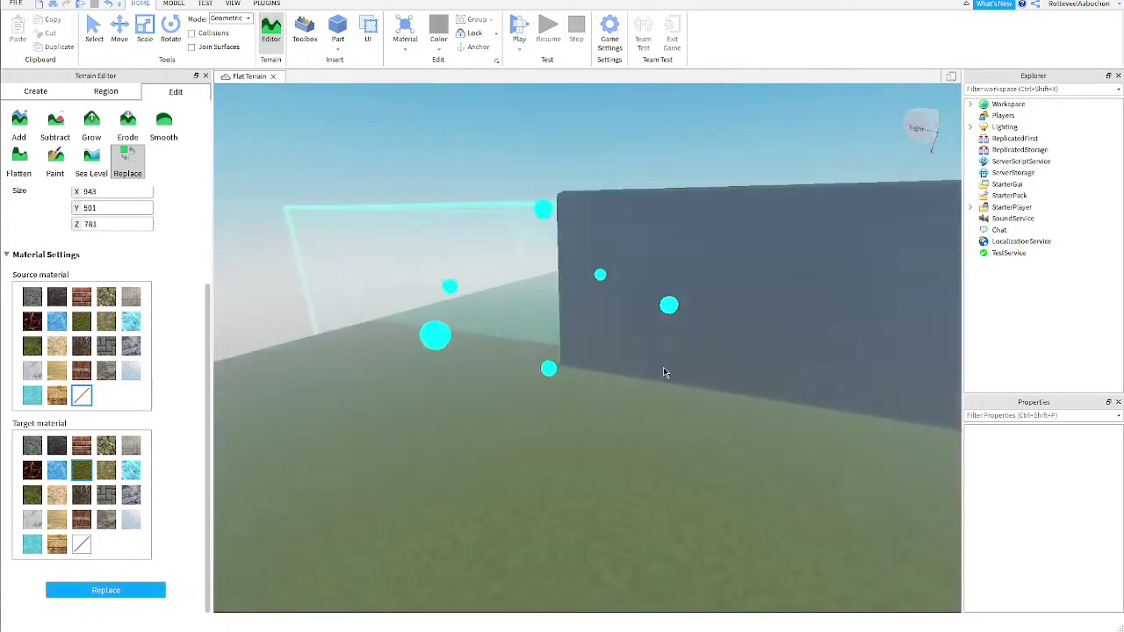
pyautogui.moveTo(451, 286); pyautogui.dragTo(343, 308)
pyautogui.click(105, 590)
# Enlarge and shift the replace region toward the edge of the flat ground and fill another grass block
pyautogui.moveTo(665, 319); pyautogui.dragTo(534, 305)
pyautogui.moveTo(526, 307); pyautogui.dragTo(500, 309, button='right')
pyautogui.moveTo(354, 344); pyautogui.dragTo(308, 337)
pyautogui.moveTo(472, 213); pyautogui.dragTo(445, 181)
pyautogui.moveTo(562, 299); pyautogui.dragTo(685, 325, button='right')
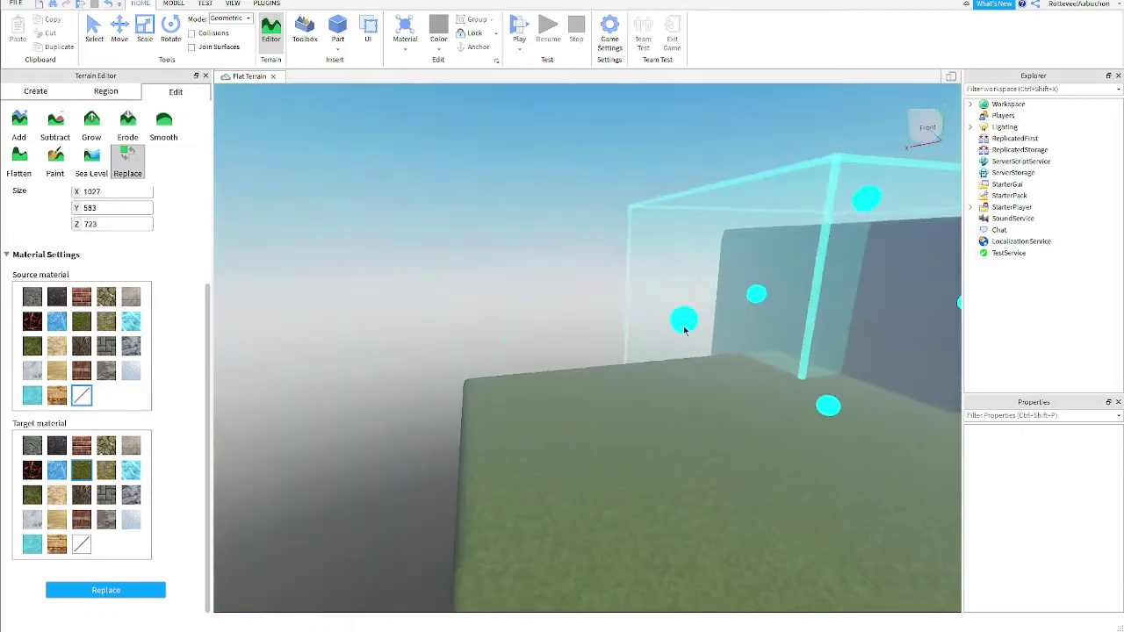
pyautogui.moveTo(685, 326); pyautogui.dragTo(381, 341)
pyautogui.click(105, 590)
# Stretch the replace region to about 1689 × 583 × 1019, fill it with grass, and leave the Replace tool
pyautogui.moveTo(528, 448); pyautogui.dragTo(635, 404, button='right')
pyautogui.moveTo(632, 400); pyautogui.dragTo(919, 329)
pyautogui.moveTo(919, 328); pyautogui.dragTo(747, 249, button='right')
pyautogui.moveTo(627, 235); pyautogui.dragTo(634, 235)
pyautogui.click(105, 590)
pyautogui.moveTo(439, 413); pyautogui.dragTo(431, 427, button='right')
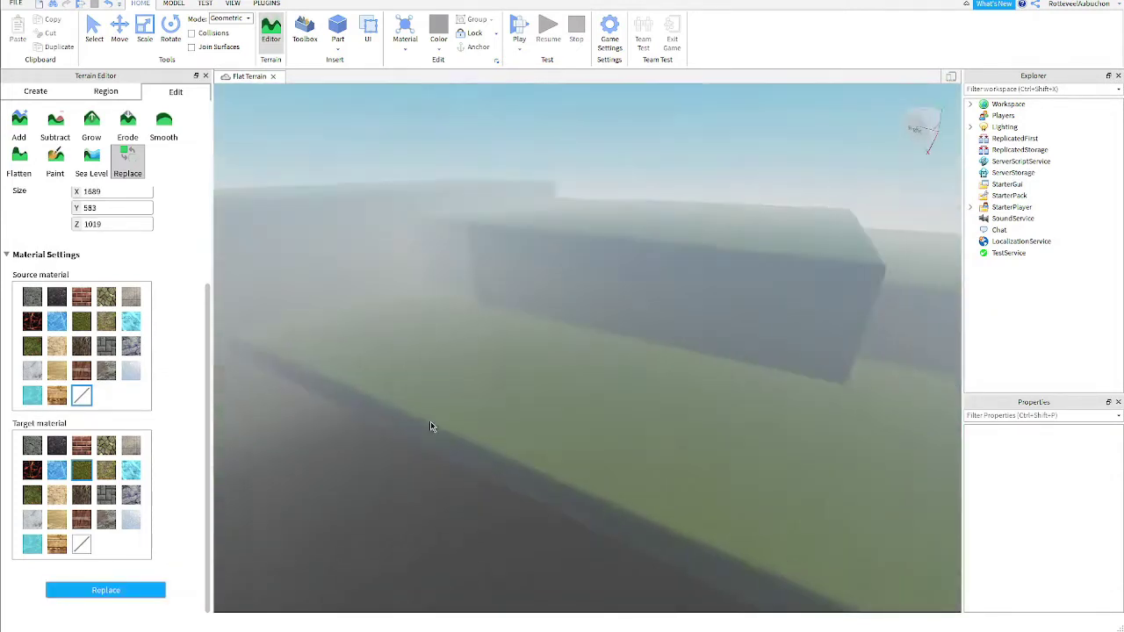
pyautogui.click(94, 31)
pyautogui.moveTo(526, 369); pyautogui.dragTo(556, 360, button='right')
pyautogui.press('w')
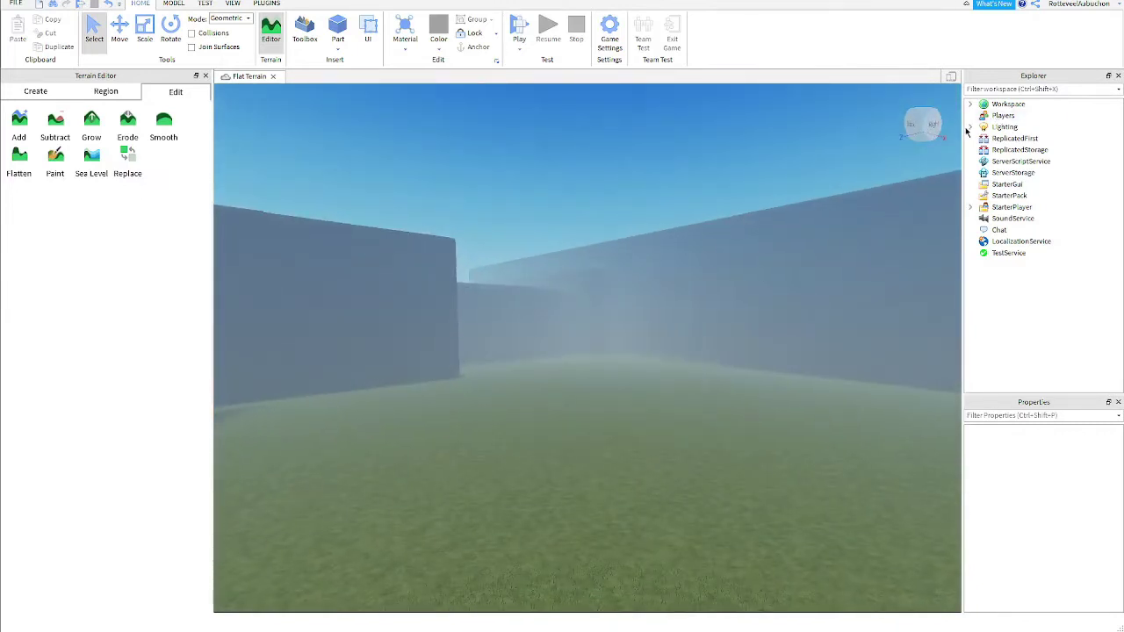
# Delete all the effects under Lighting: Atmosphere, Sky, Bloom, DepthOfField and SunRays
pyautogui.click(970, 126)
pyautogui.moveTo(654, 285); pyautogui.dragTo(655, 285, button='right')
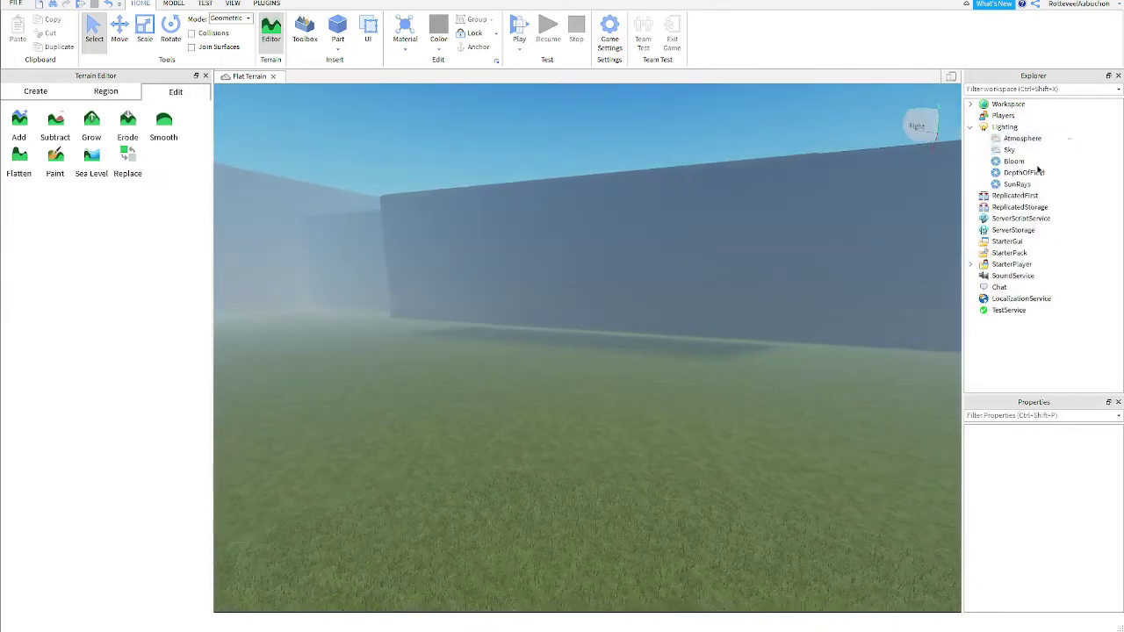
pyautogui.moveTo(1069, 137); pyautogui.dragTo(1027, 185)
pyautogui.press('Delete')
pyautogui.moveTo(624, 336); pyautogui.dragTo(626, 337, button='right')
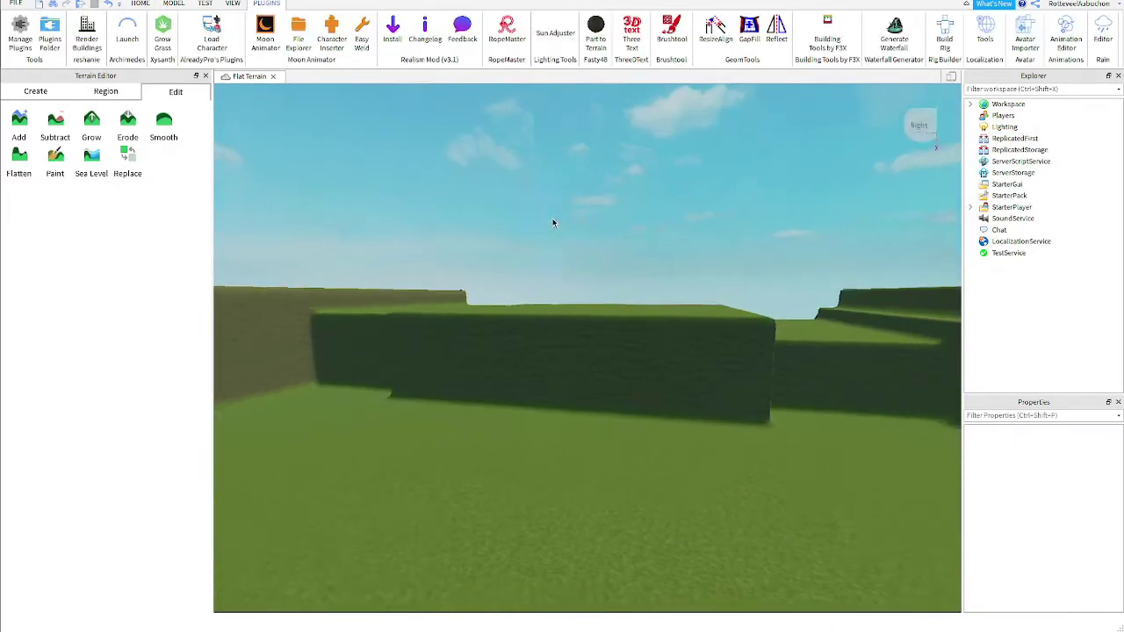
pyautogui.moveTo(553, 223)
pyautogui.mouseDown(button='right')
pyautogui.moveTo(549, 214)
pyautogui.moveTo(554, 223)
pyautogui.mouseUp(button='right')
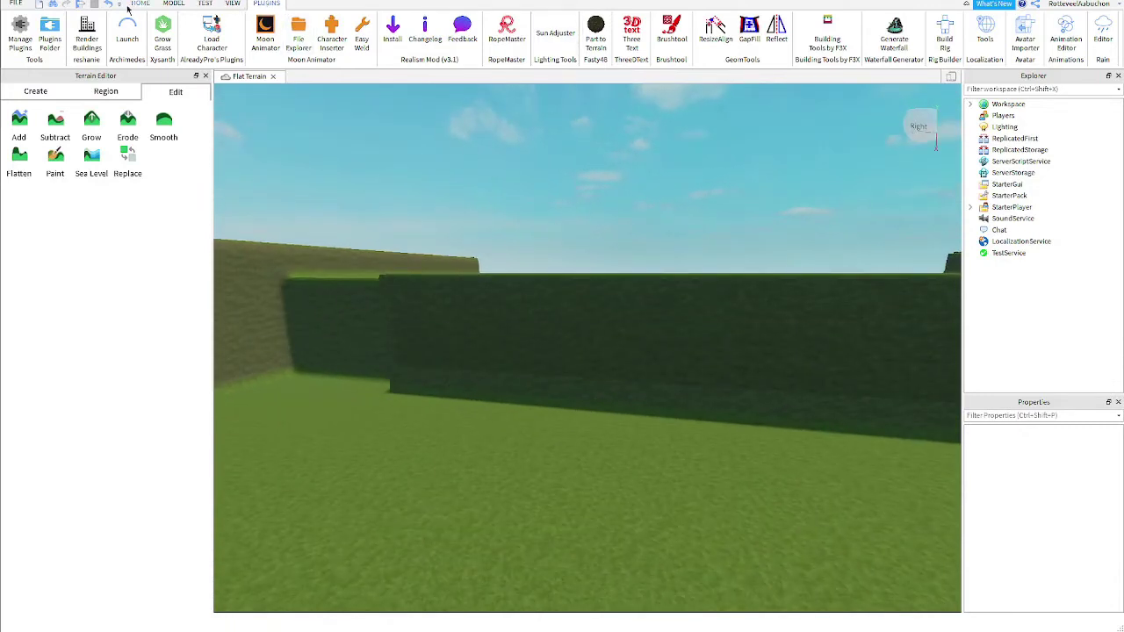
pyautogui.click(142, 5)
pyautogui.click(173, 4)
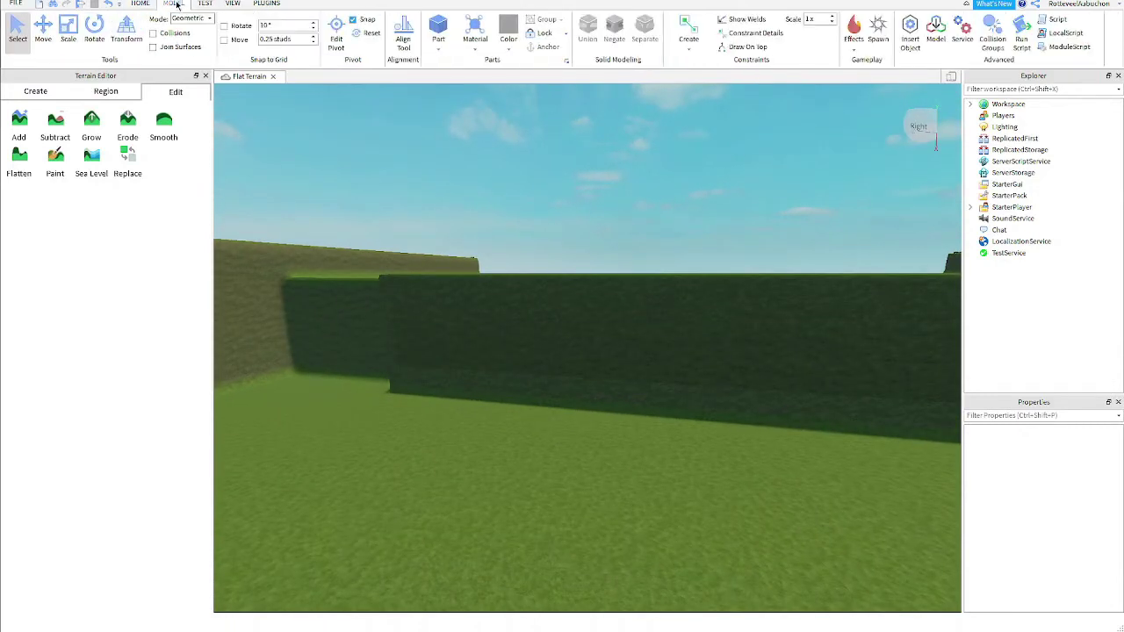
pyautogui.click(205, 3)
pyautogui.click(233, 3)
pyautogui.click(265, 4)
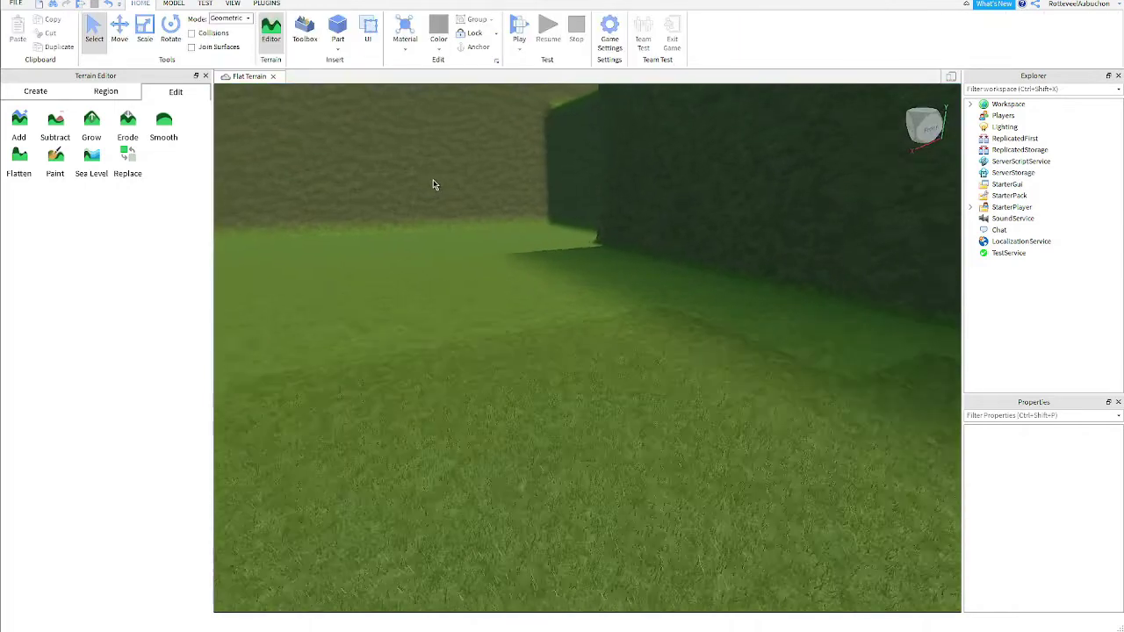
# Insert a block part on the grass near the terrain walls and rotate it to a diagonal tilt
pyautogui.press('w')
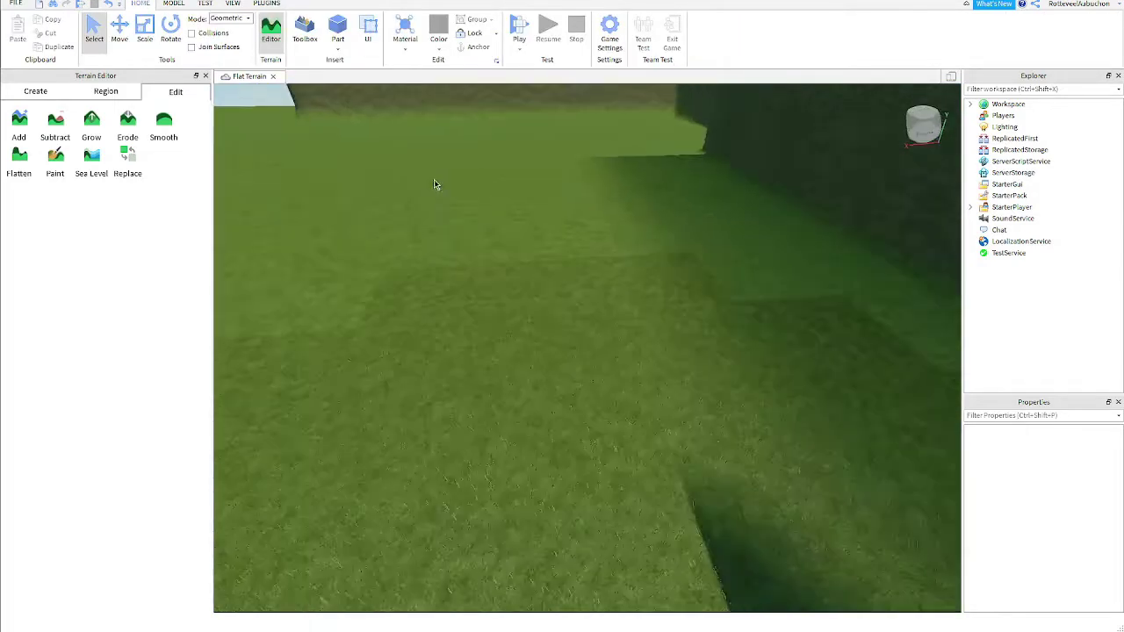
pyautogui.moveTo(434, 180); pyautogui.dragTo(404, 183, button='right')
pyautogui.press('w')
pyautogui.press('w')
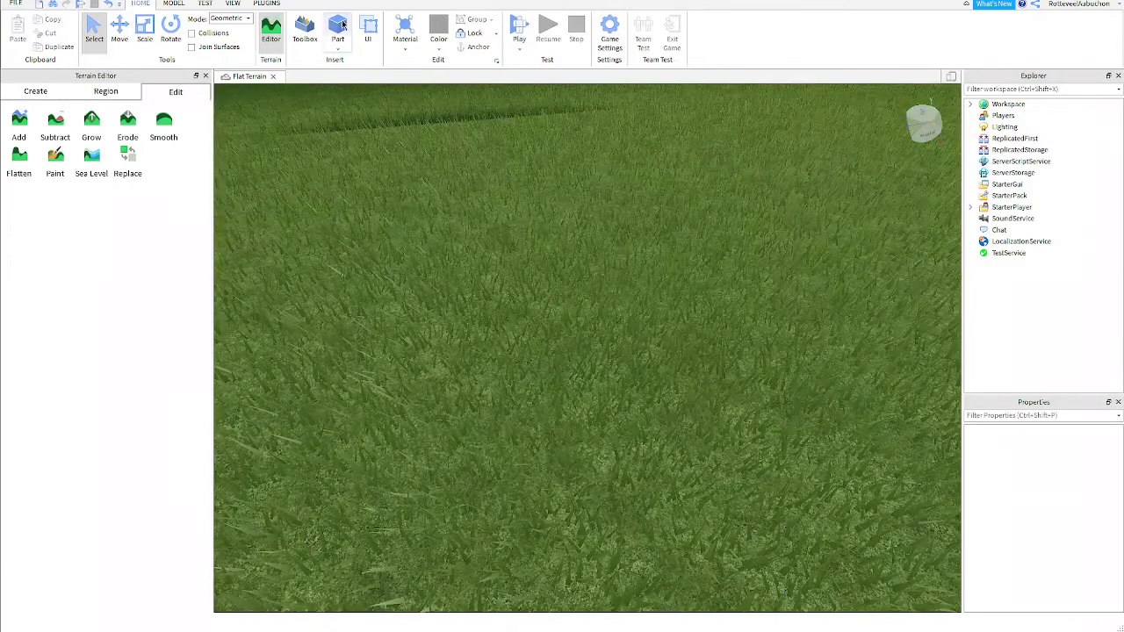
pyautogui.click(338, 26)
pyautogui.press('e')
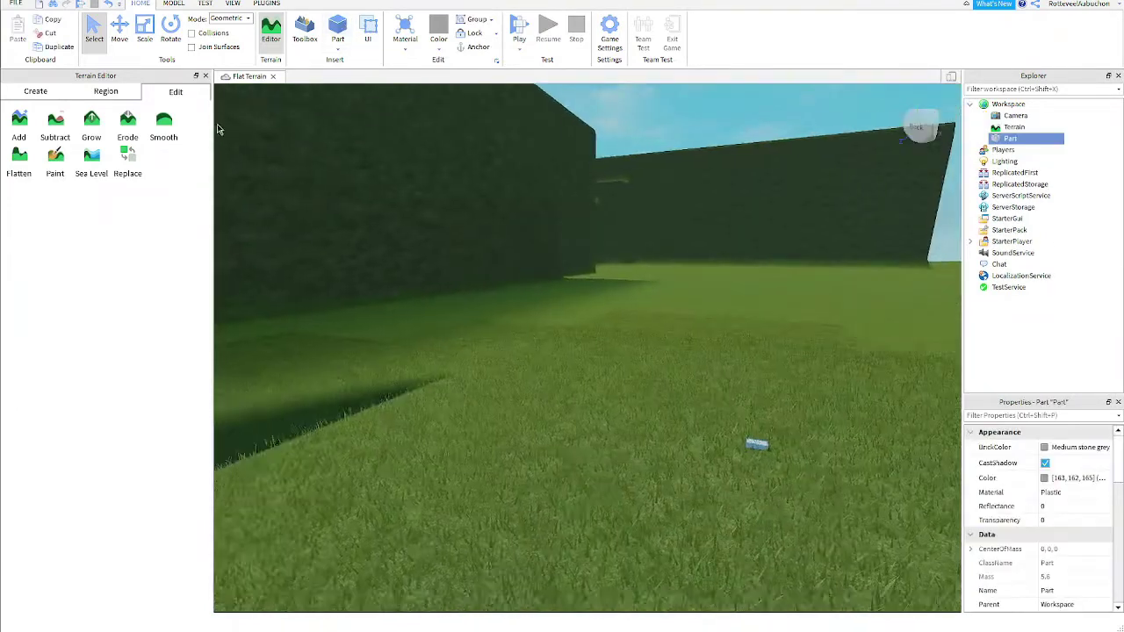
pyautogui.click(169, 39)
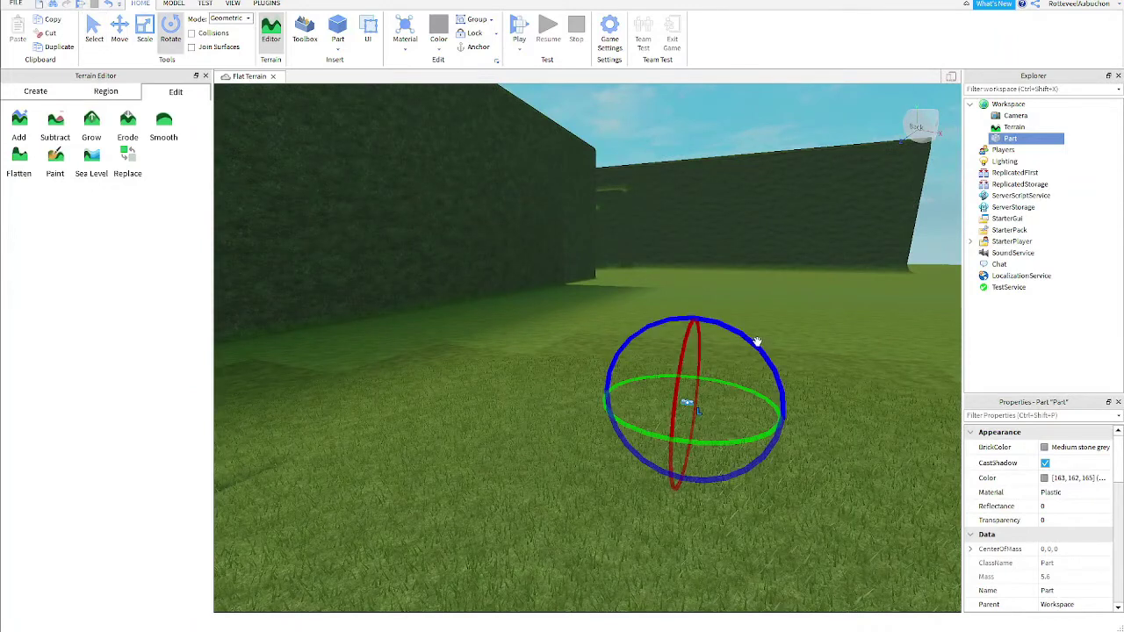
pyautogui.moveTo(753, 341); pyautogui.dragTo(788, 400)
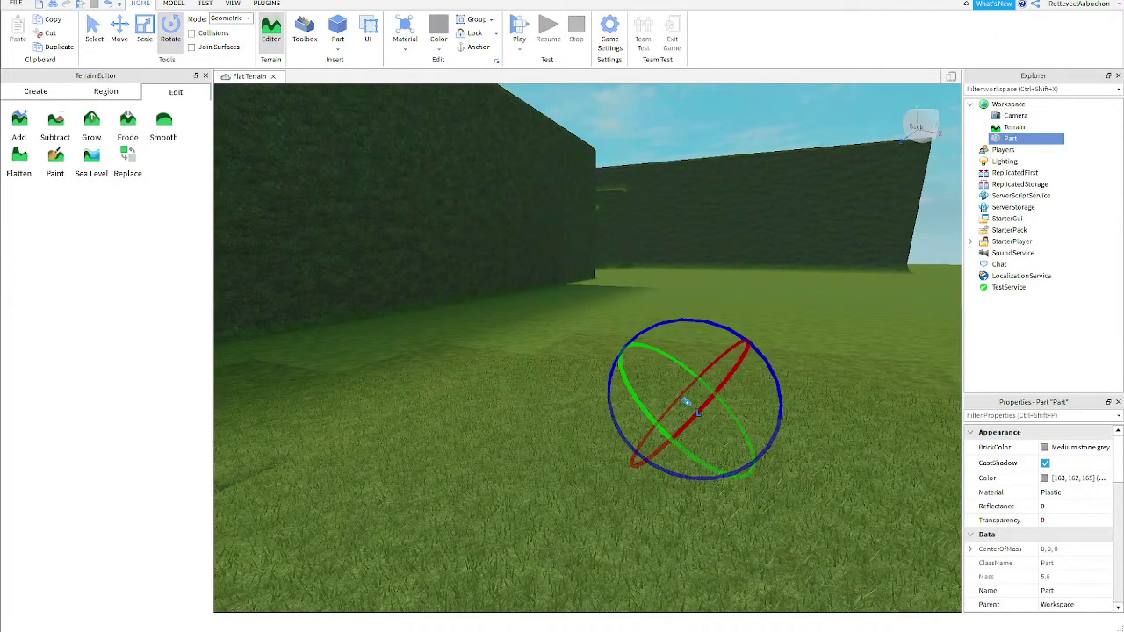
pyautogui.click(265, 4)
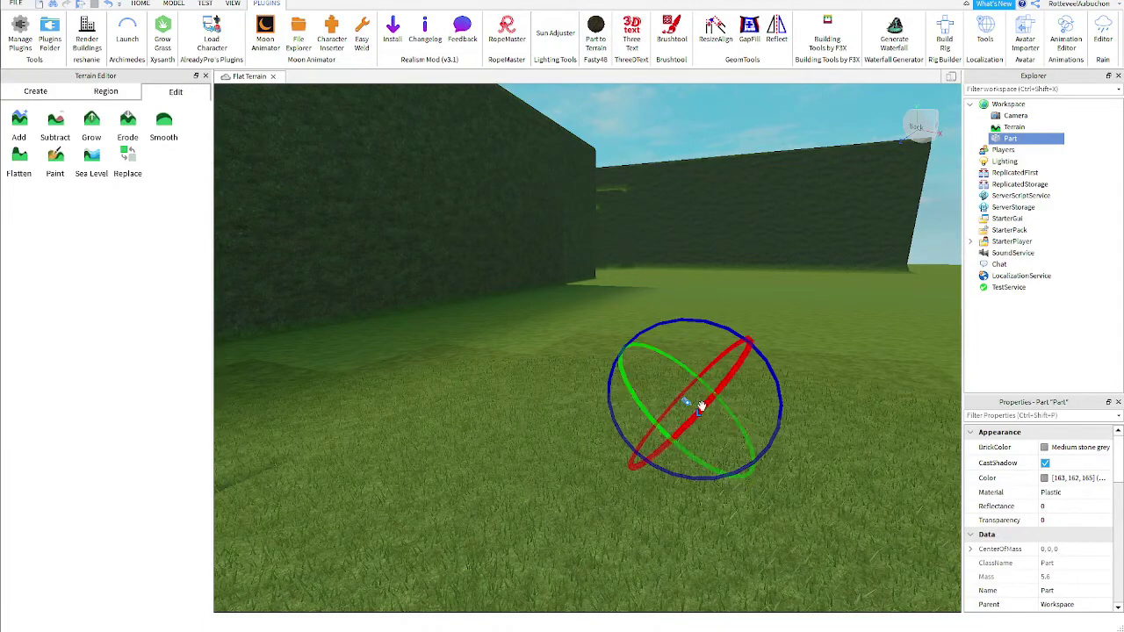
pyautogui.moveTo(697, 469); pyautogui.dragTo(695, 477, button='right')
pyautogui.press('w')
pyautogui.press('w')
pyautogui.press('s')
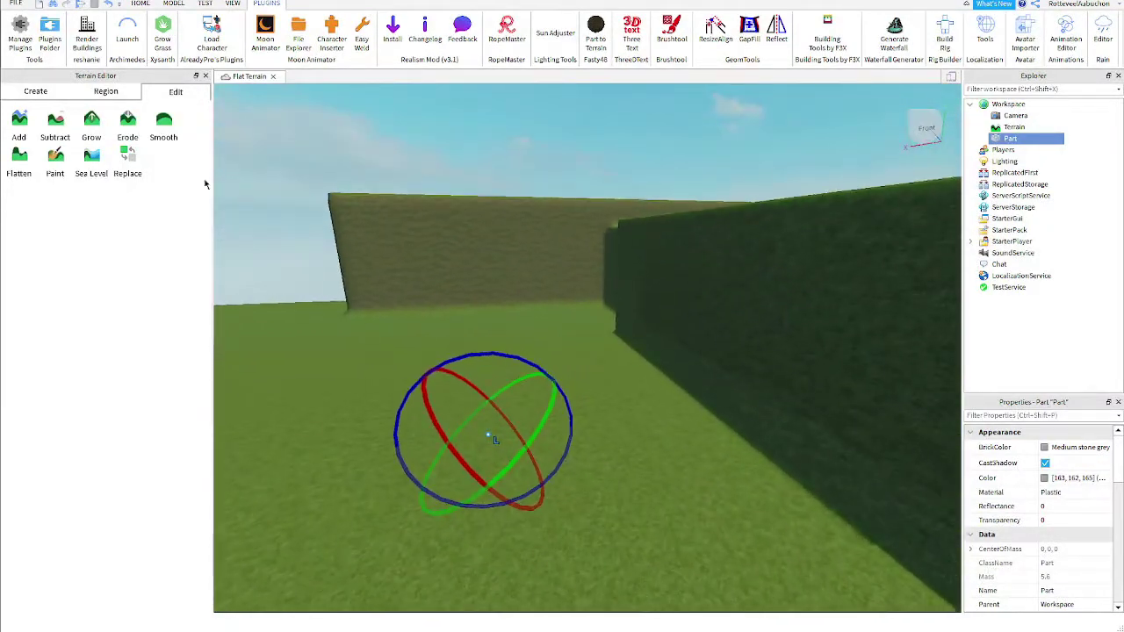
pyautogui.click(36, 92)
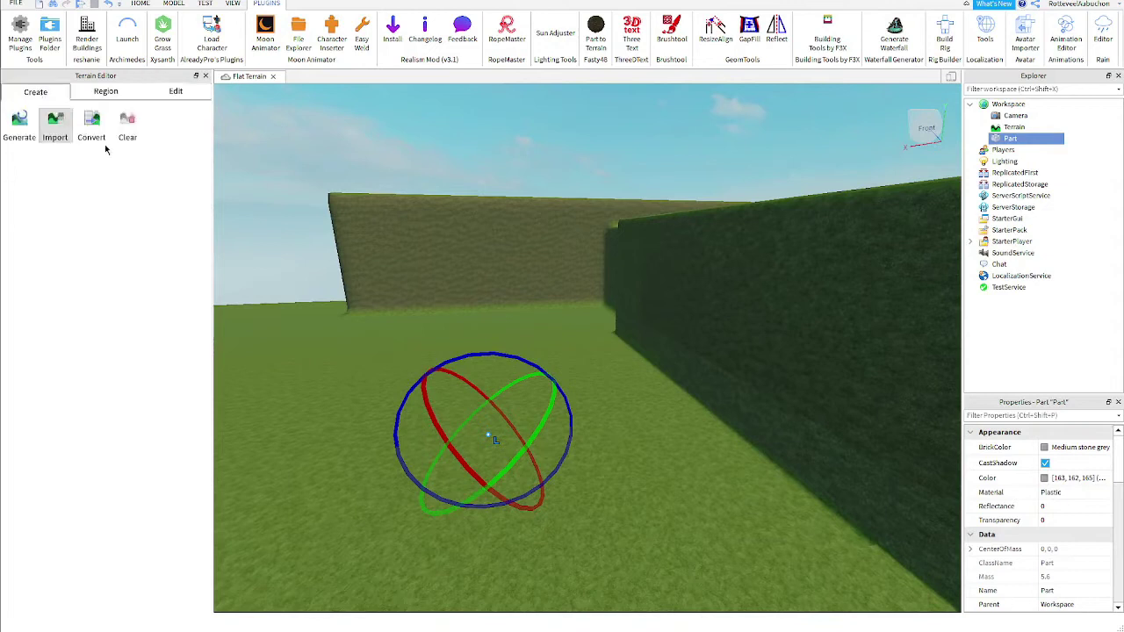
pyautogui.click(170, 94)
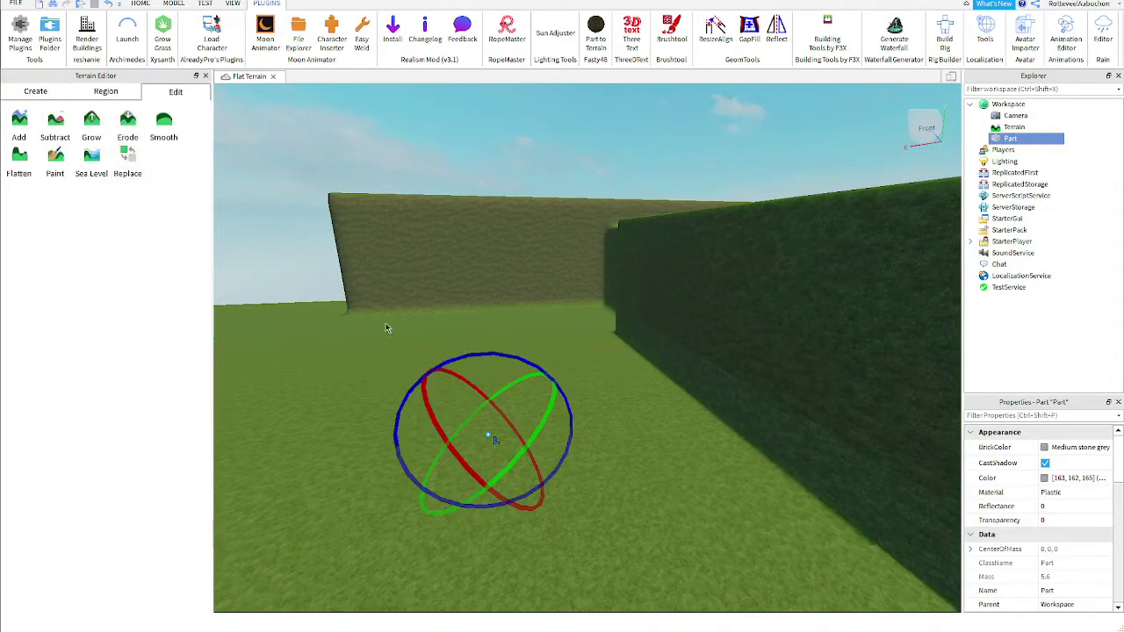
pyautogui.moveTo(489, 250); pyautogui.dragTo(489, 250, button='right')
pyautogui.scroll(3, 584, 273)
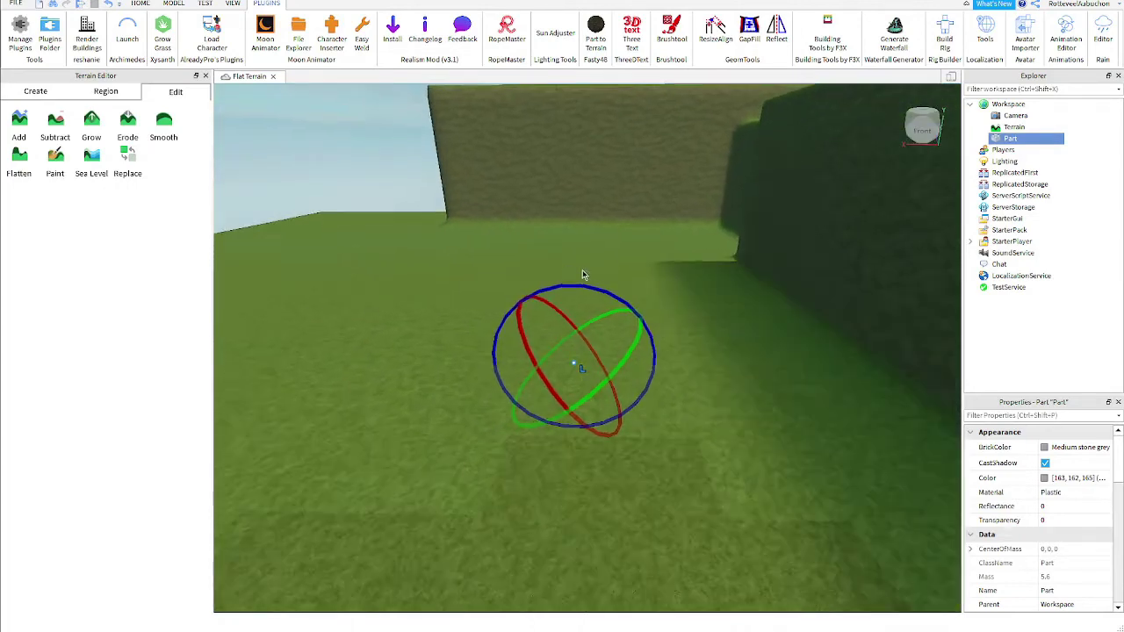
pyautogui.moveTo(587, 275); pyautogui.dragTo(587, 276, button='right')
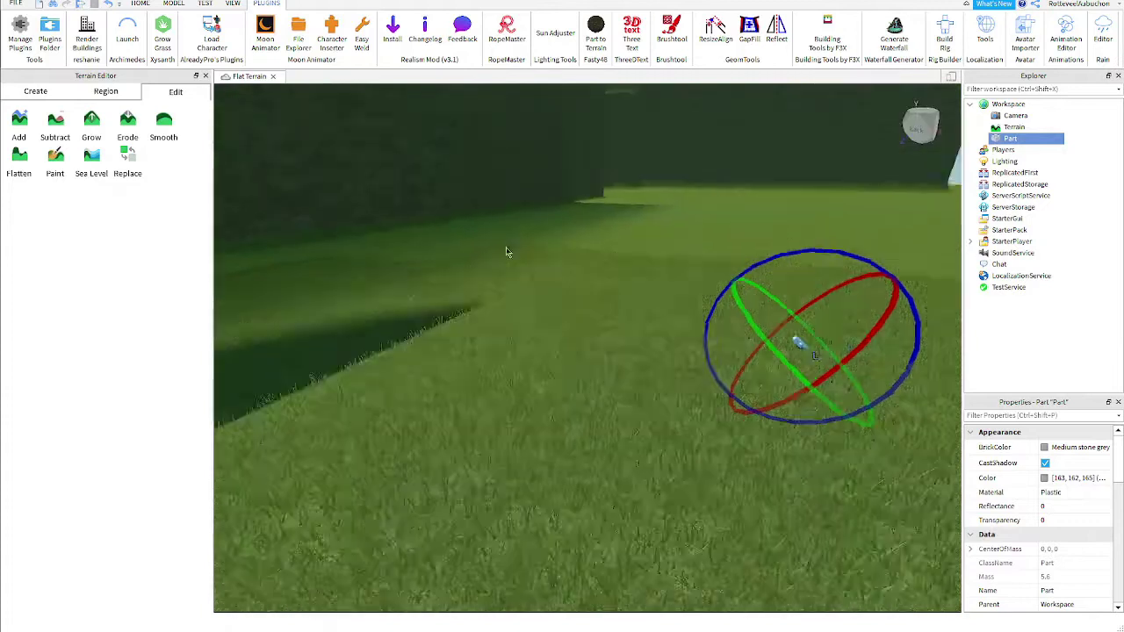
pyautogui.scroll(-3, 507, 250)
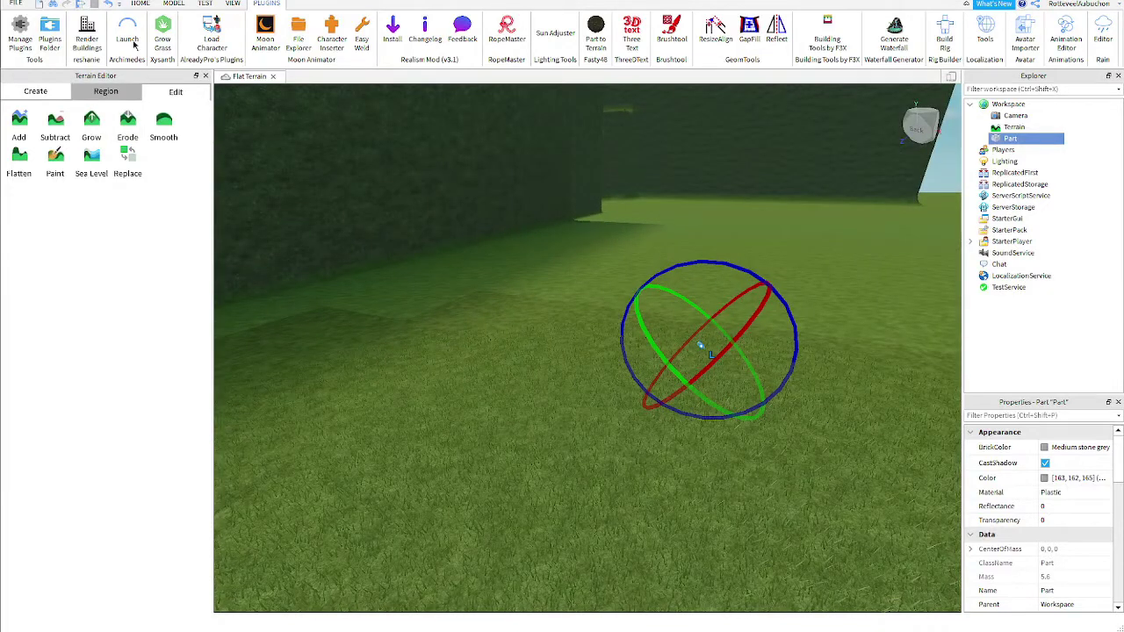
# Scale the tilted part up into a long, wide slab sloping against the grass terrain wall
pyautogui.click(141, 4)
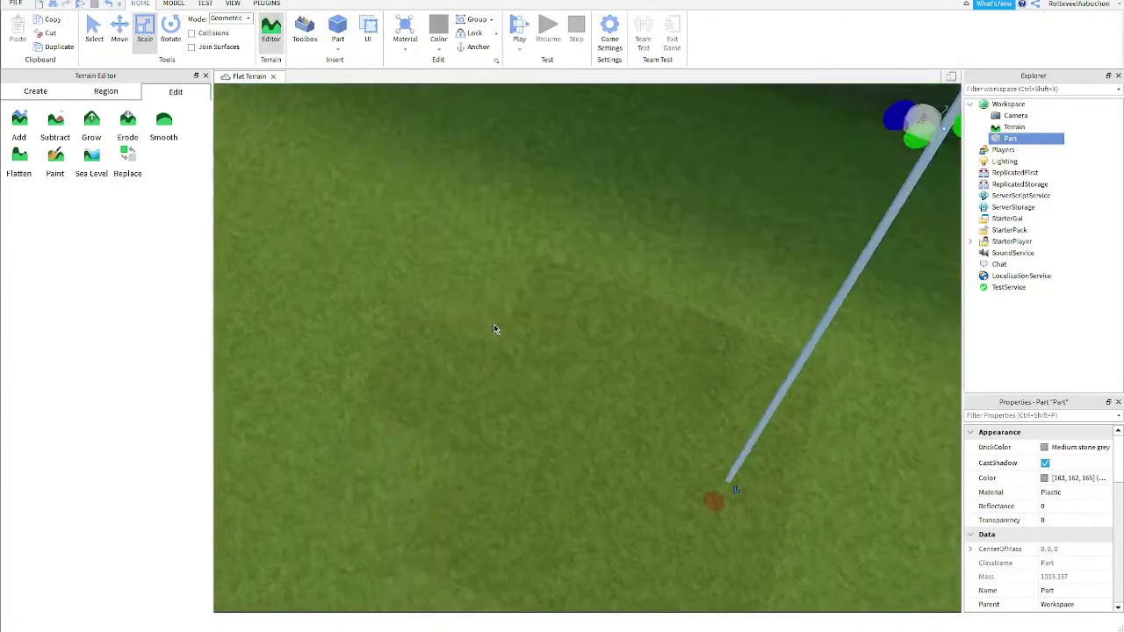
pyautogui.moveTo(493, 329); pyautogui.dragTo(493, 329, button='right')
pyautogui.scroll(-4, 544, 320)
pyautogui.moveTo(736, 316); pyautogui.dragTo(461, 239)
pyautogui.press('d')
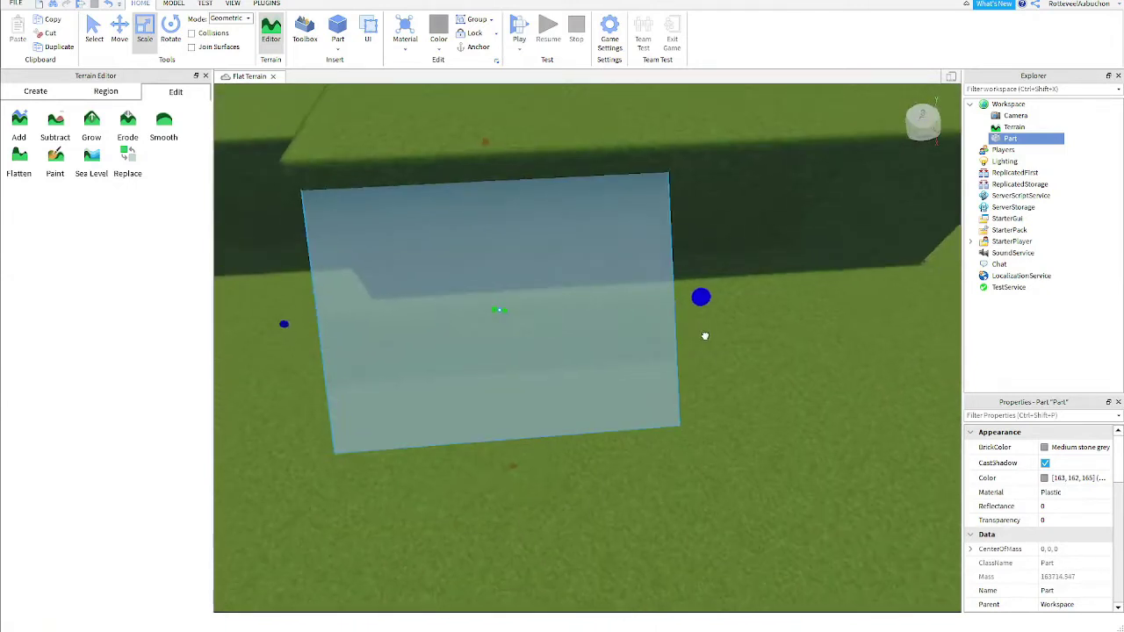
# Widen and reposition the sloped slab along the grass terrain wall
pyautogui.keyDown('ctrl'); pyautogui.moveTo(704, 337); pyautogui.dragTo(745, 316); pyautogui.keyUp('ctrl')
pyautogui.keyDown('ctrl'); pyautogui.moveTo(745, 316); pyautogui.dragTo(750, 311); pyautogui.keyUp('ctrl')
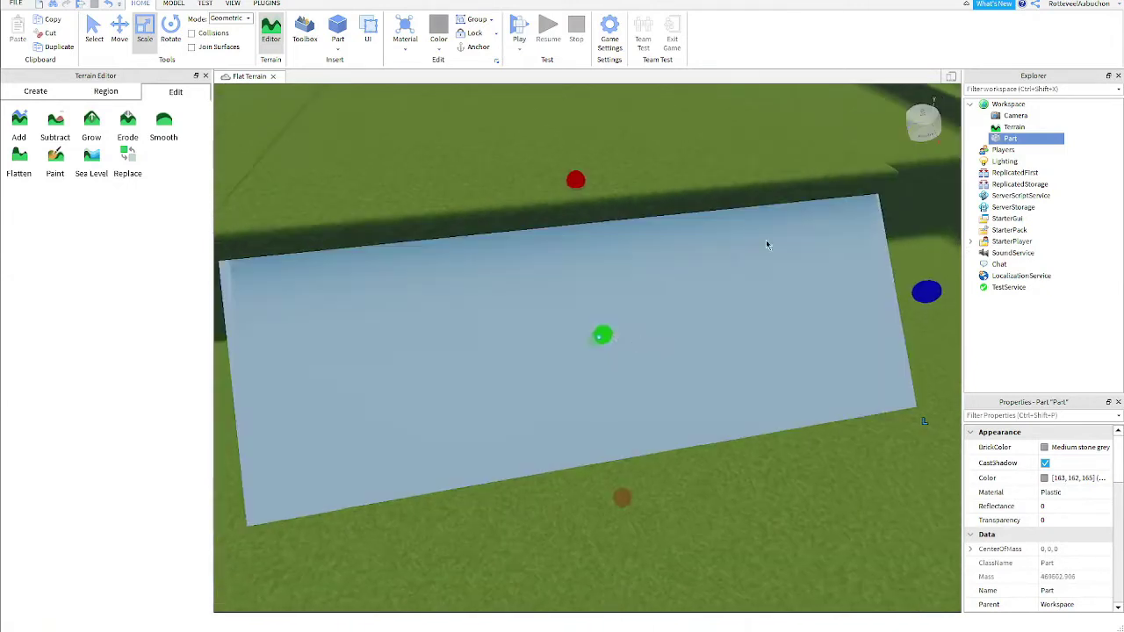
pyautogui.moveTo(602, 334); pyautogui.dragTo(684, 340)
# Duplicate the slab, place the copy in front of the neighbouring large grass wall, and reduce its height
pyautogui.hotkey('ctrl', 'd')
pyautogui.moveTo(562, 337); pyautogui.dragTo(570, 335, button='right')
pyautogui.moveTo(570, 335); pyautogui.dragTo(765, 456)
pyautogui.moveTo(766, 456); pyautogui.dragTo(649, 289, button='right')
pyautogui.click(170, 33)
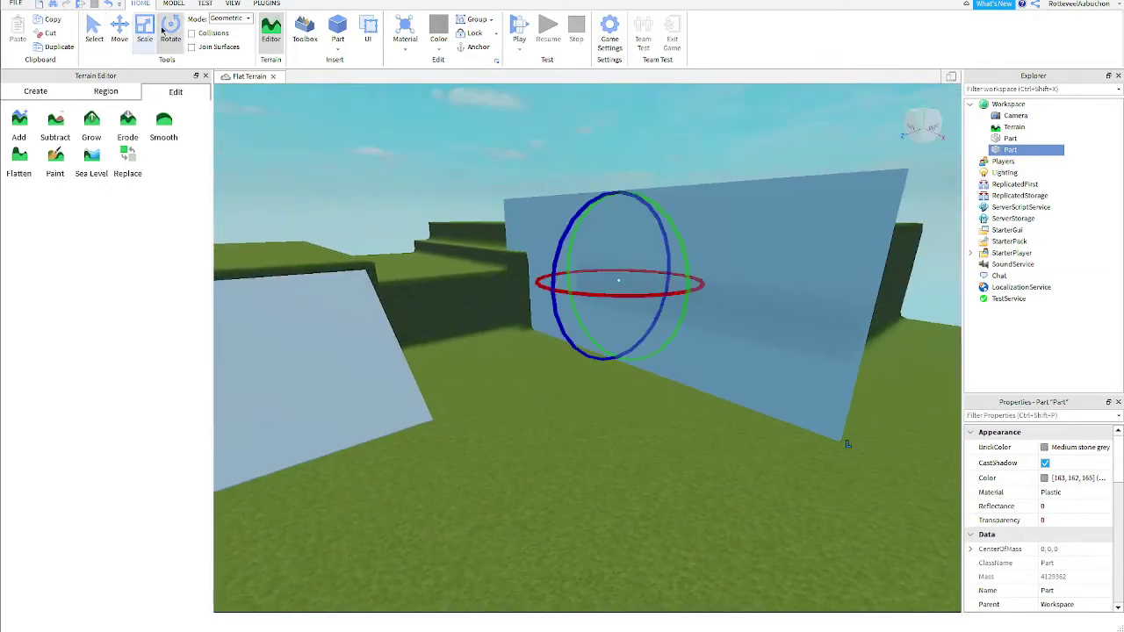
pyautogui.click(149, 31)
pyautogui.moveTo(624, 160); pyautogui.dragTo(624, 258)
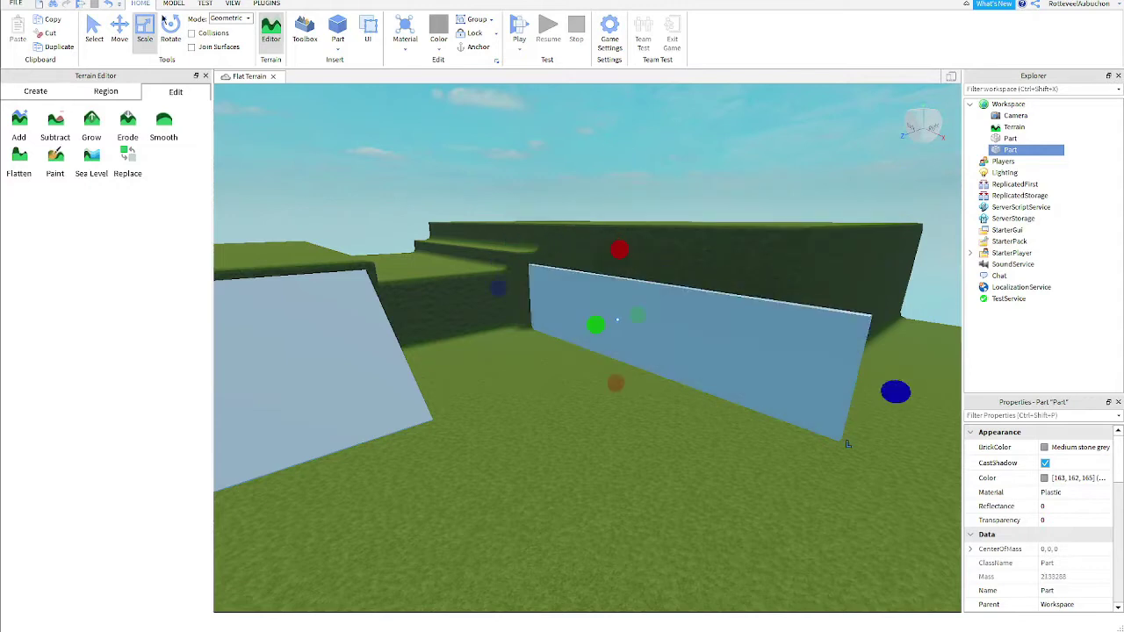
# Move the shortened slab copy to the foot of the large grass wall
pyautogui.click(119, 33)
pyautogui.click(545, 342)
pyautogui.click(539, 325)
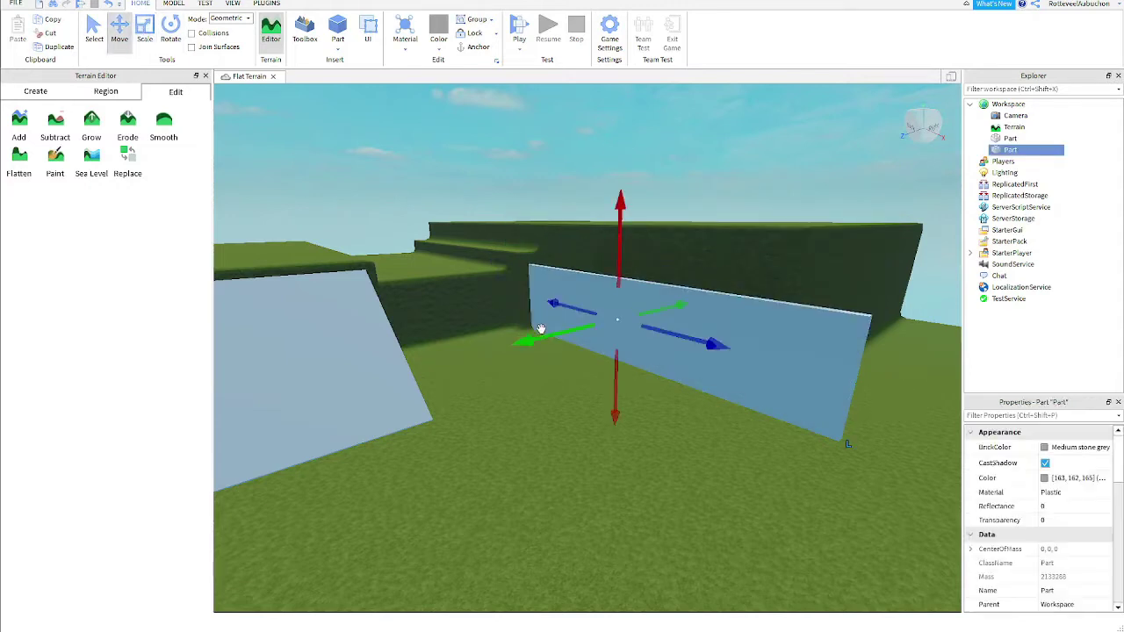
pyautogui.moveTo(539, 325)
pyautogui.mouseDown()
pyautogui.moveTo(520, 356)
pyautogui.moveTo(552, 341)
pyautogui.mouseUp()
pyautogui.moveTo(672, 394); pyautogui.dragTo(806, 284)
pyautogui.press('w')
pyautogui.press('d')
pyautogui.moveTo(812, 218); pyautogui.dragTo(793, 227)
# Duplicate the slab at the large wall, raise the copy, and rotate it to a different lean
pyautogui.hotkey('ctrl', 'd')
pyautogui.moveTo(700, 210); pyautogui.dragTo(620, 130)
pyautogui.click(172, 33)
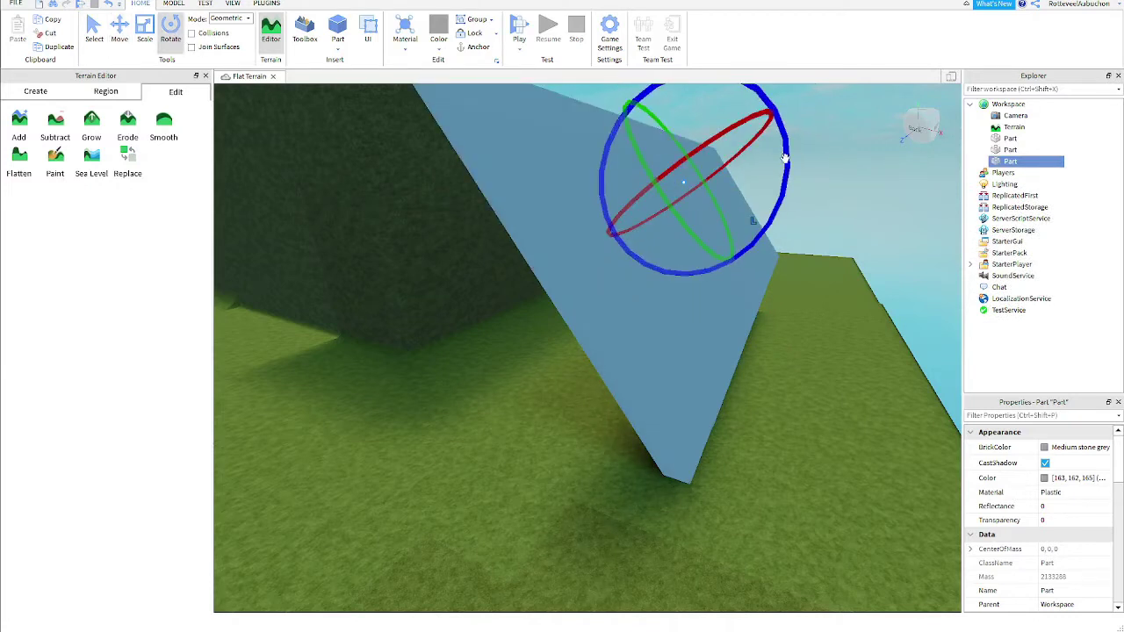
pyautogui.moveTo(785, 155); pyautogui.dragTo(794, 221)
pyautogui.click(121, 30)
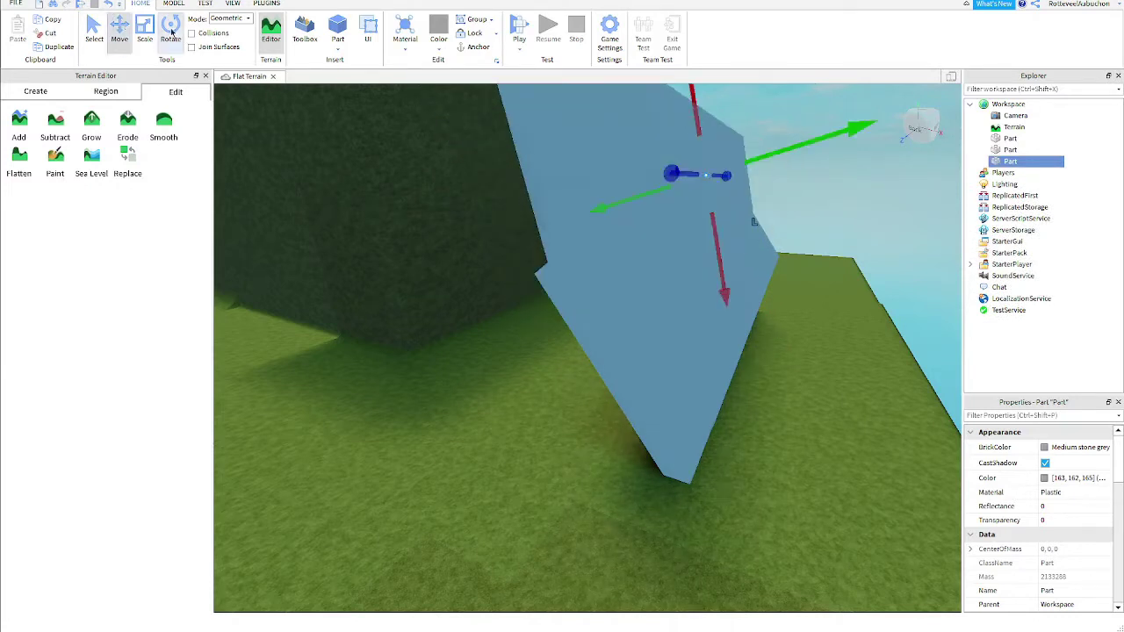
# Stack another slab copy above the others, rotated to a shallower angle, and shift it towards the large wall's top edge
pyautogui.click(170, 32)
pyautogui.moveTo(594, 193); pyautogui.dragTo(594, 174, button='right')
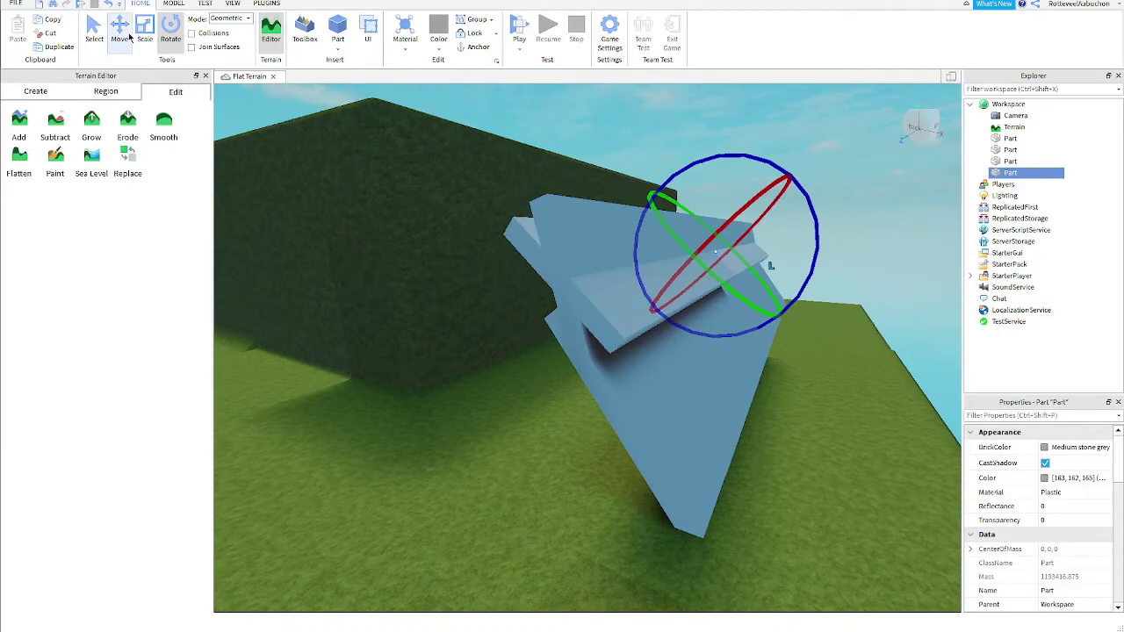
pyautogui.click(123, 34)
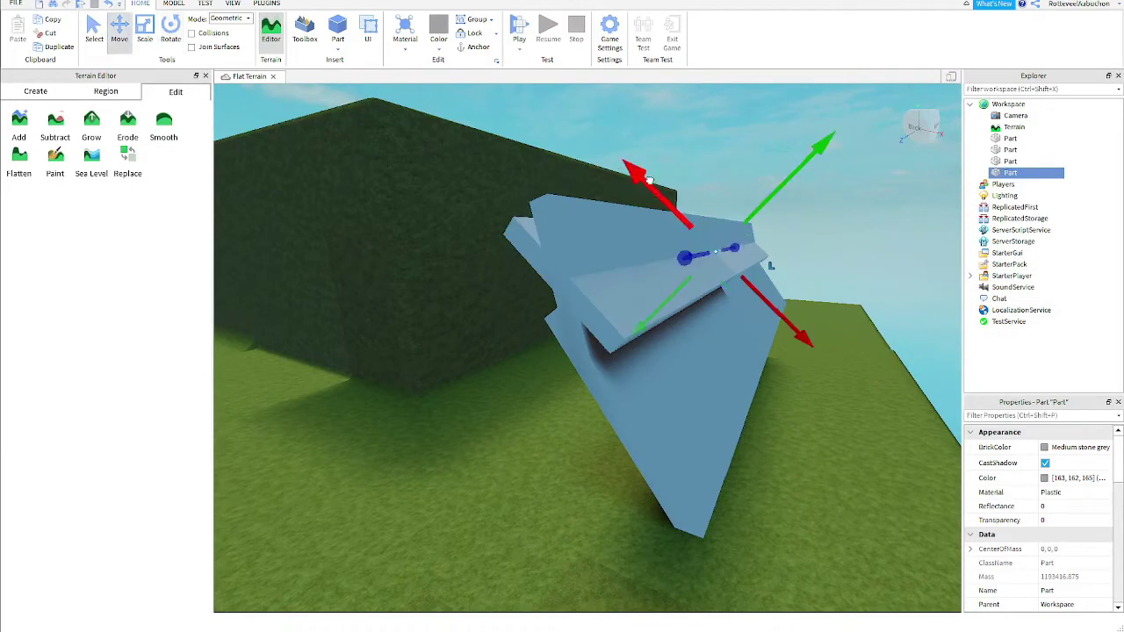
pyautogui.moveTo(648, 180); pyautogui.dragTo(624, 157)
# Examine the stepped slabs on the large wall and the sloped slab opposite for uncovered terrain
pyautogui.press('w')
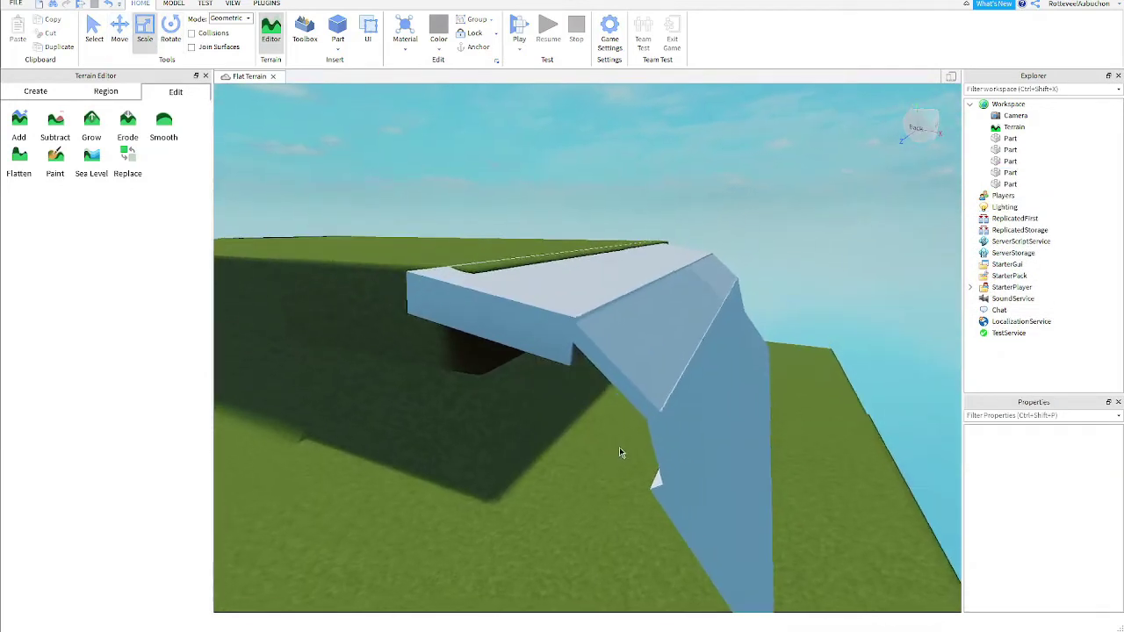
pyautogui.press('d')
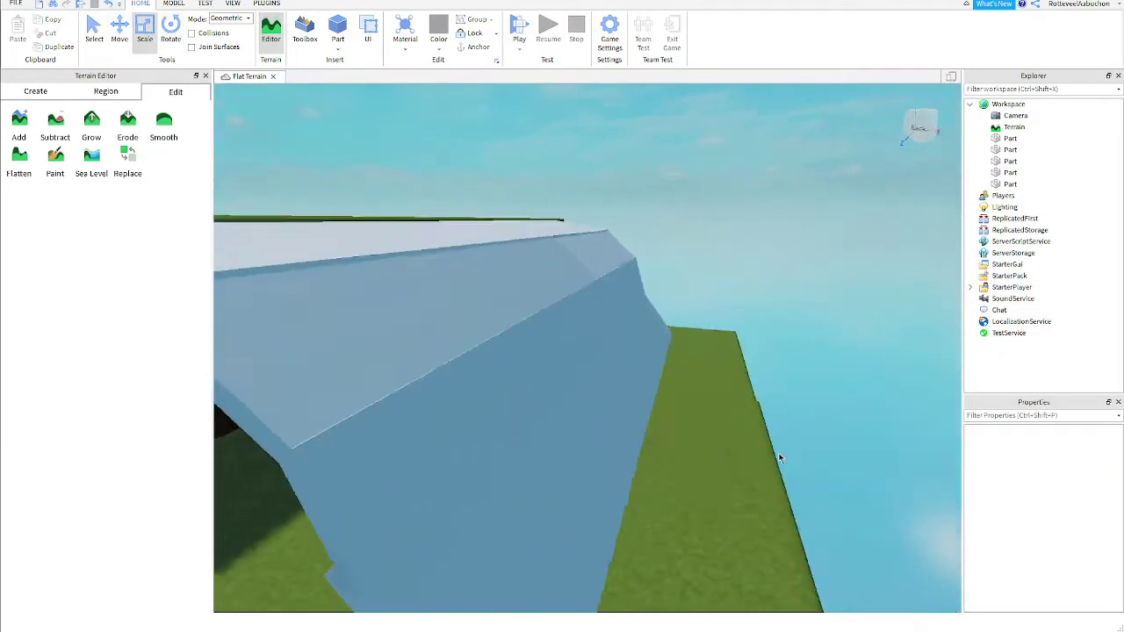
pyautogui.moveTo(779, 457); pyautogui.dragTo(778, 453, button='right')
pyautogui.press('w')
pyautogui.press('w')
pyautogui.press('d')
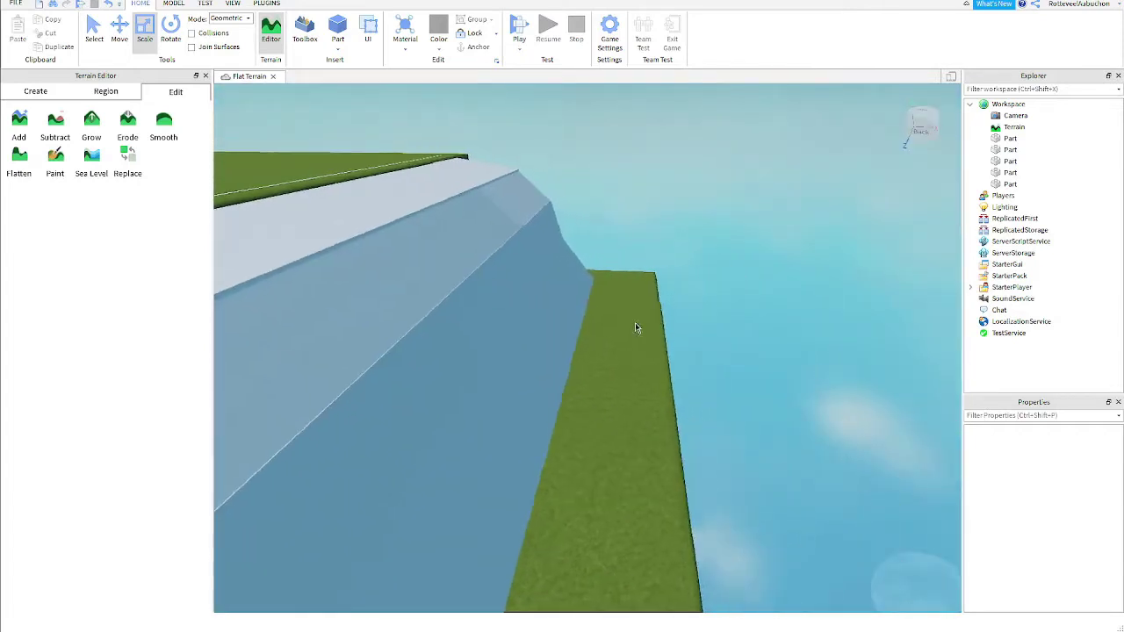
pyautogui.moveTo(636, 323); pyautogui.dragTo(670, 410, button='right')
pyautogui.press('w')
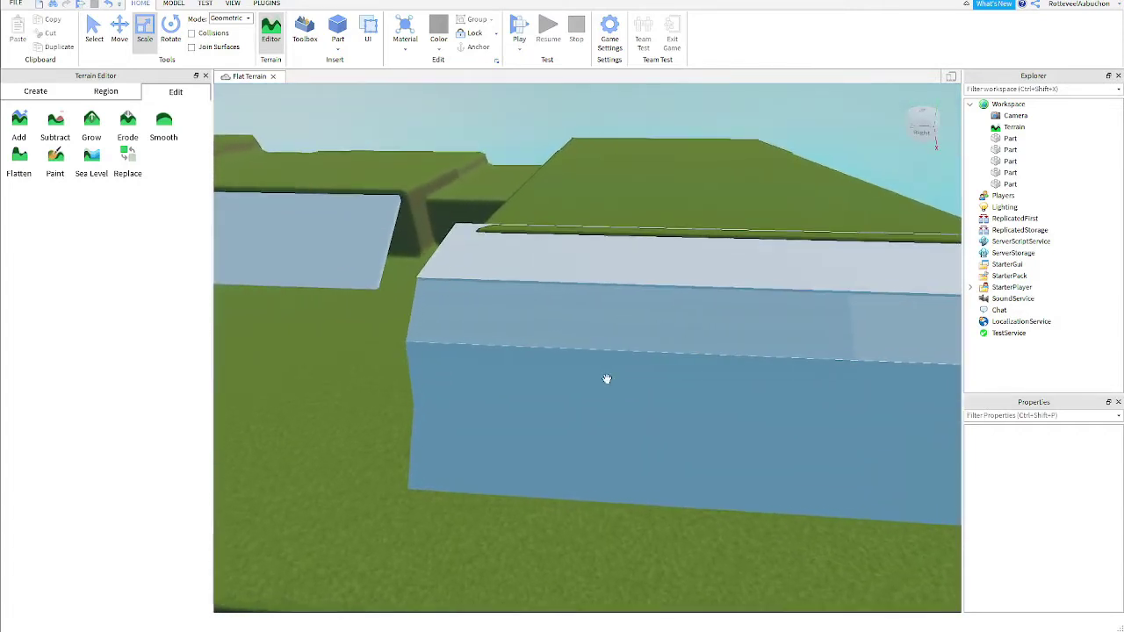
pyautogui.moveTo(605, 378); pyautogui.dragTo(639, 367, button='right')
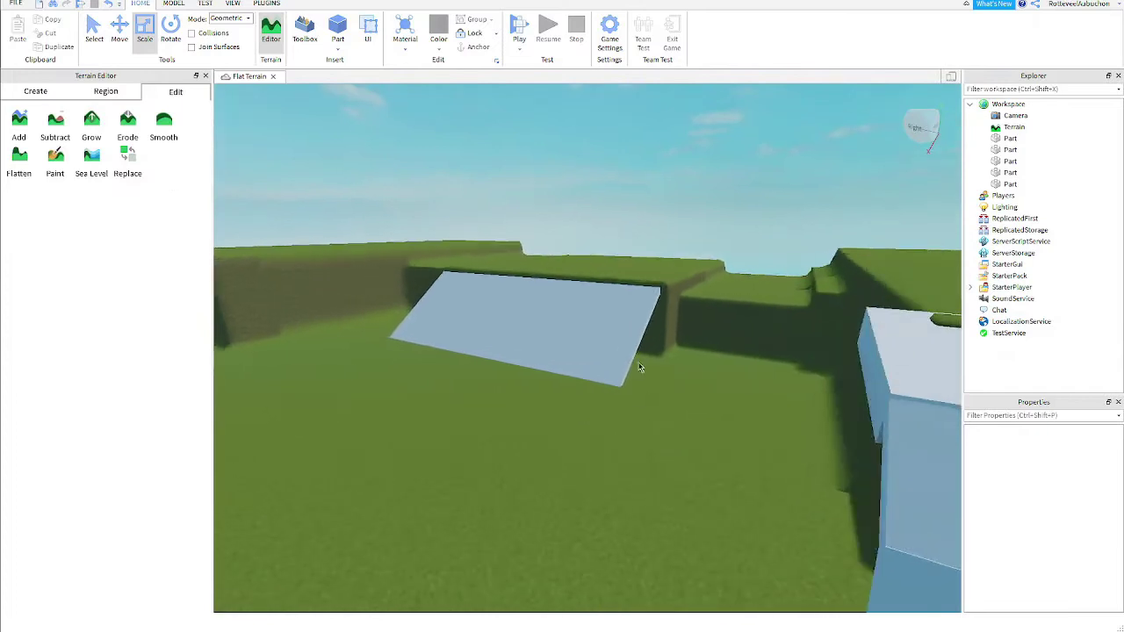
pyautogui.press('w')
pyautogui.press('d')
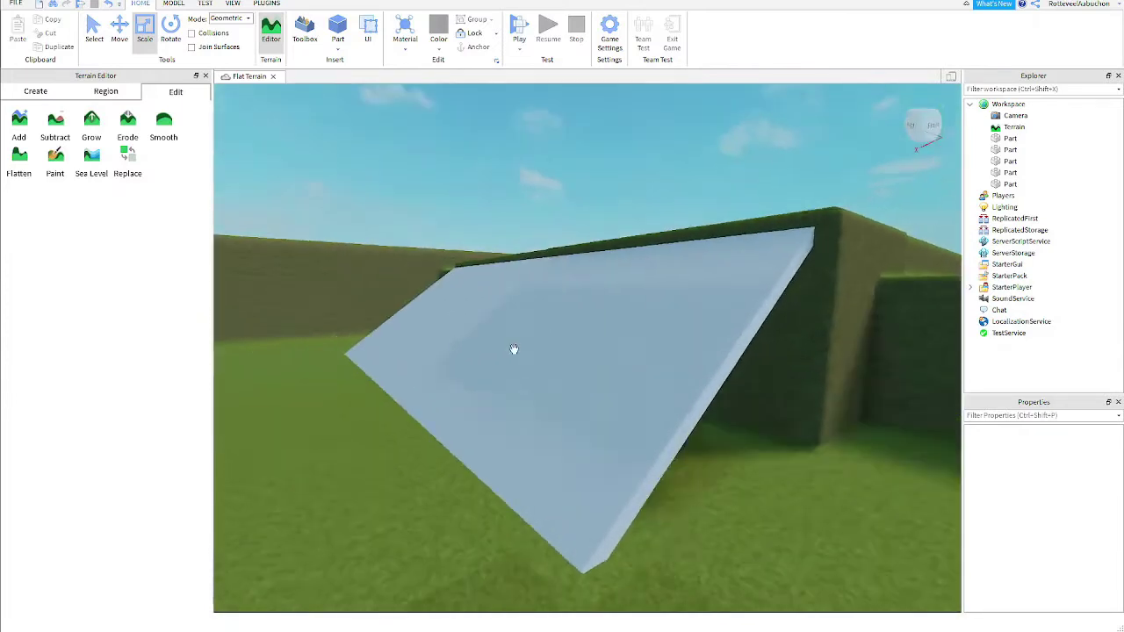
# Lay a flat slab copy in the recess beside the first sloped slab and rotate it into a slope
pyautogui.moveTo(513, 349); pyautogui.dragTo(515, 351, button='right')
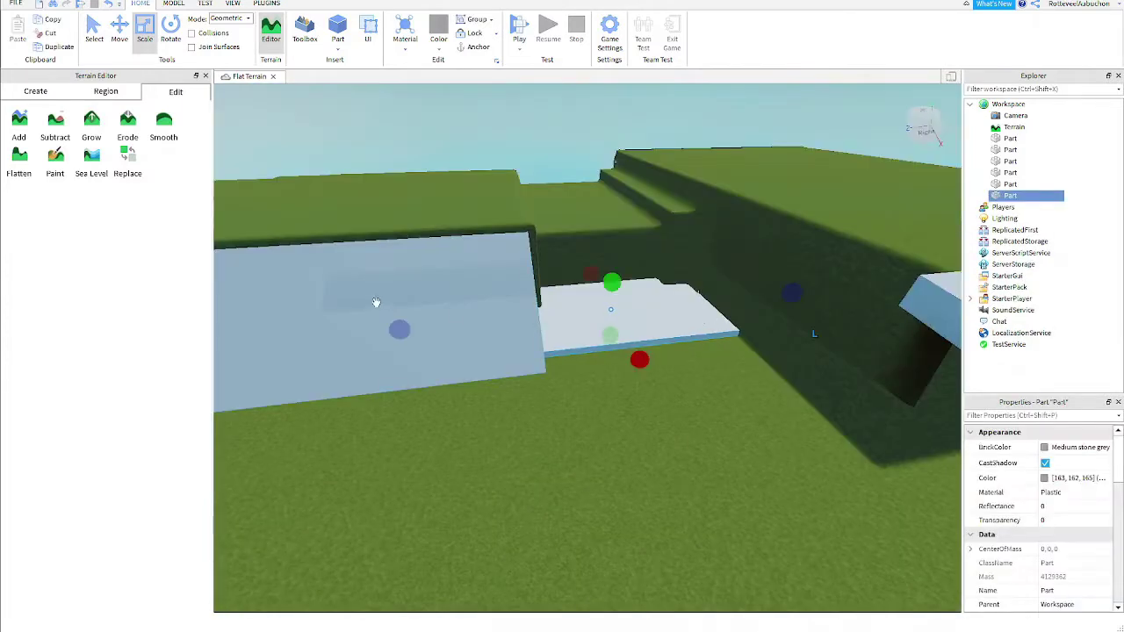
pyautogui.moveTo(530, 374); pyautogui.dragTo(76, 90, button='right')
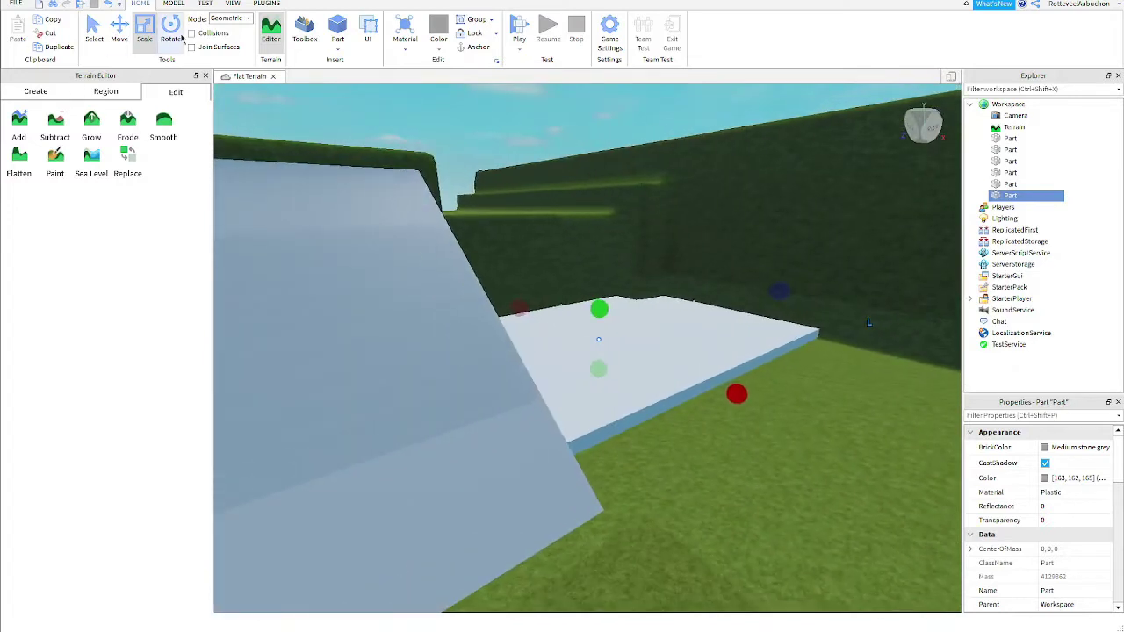
pyautogui.moveTo(444, 386); pyautogui.dragTo(476, 381, button='right')
pyautogui.moveTo(531, 293); pyautogui.dragTo(648, 310, button='right')
pyautogui.press('w')
pyautogui.press('a')
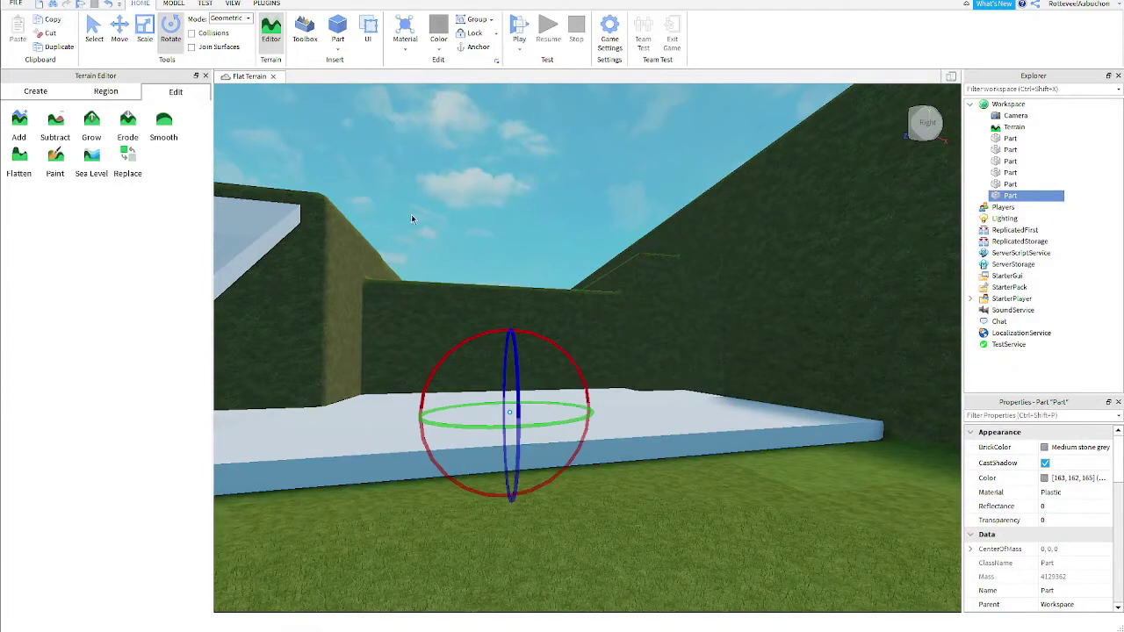
pyautogui.moveTo(529, 386); pyautogui.dragTo(529, 479)
# Move the tilted slab into place against the recessed grass wall
pyautogui.hotkey('ctrl', '2')
pyautogui.moveTo(546, 409); pyautogui.dragTo(622, 305, button='right')
pyautogui.moveTo(578, 265); pyautogui.dragTo(591, 253)
pyautogui.moveTo(594, 347)
pyautogui.mouseDown()
pyautogui.moveTo(632, 343)
pyautogui.moveTo(614, 344)
pyautogui.mouseUp()
pyautogui.moveTo(611, 259); pyautogui.dragTo(630, 244)
# Duplicate the recess slab, position the rotated copy across the junction of the sloped slabs, and thicken it
pyautogui.hotkey('ctrl', 'd')
pyautogui.moveTo(673, 336); pyautogui.dragTo(491, 307, button='right')
pyautogui.hotkey('ctrl', '4')
pyautogui.moveTo(418, 272); pyautogui.dragTo(471, 303)
pyautogui.click(120, 31)
pyautogui.moveTo(345, 331); pyautogui.dragTo(467, 379)
pyautogui.click(145, 31)
pyautogui.moveTo(607, 440); pyautogui.dragTo(670, 492)
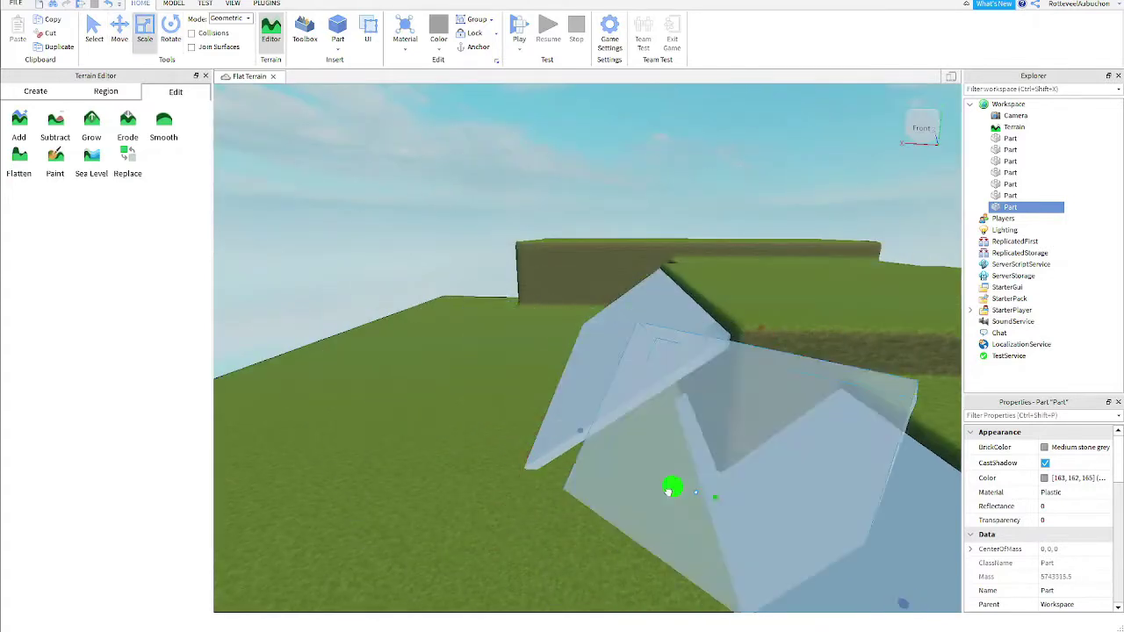
# Duplicate the thick slab, rotate the copy to face the opposite side wall, and stretch it along that wall
pyautogui.hotkey('ctrl', 'd')
pyautogui.moveTo(719, 409); pyautogui.dragTo(654, 359)
pyautogui.click(171, 31)
pyautogui.moveTo(654, 359)
pyautogui.mouseDown(button='right')
pyautogui.moveTo(703, 376)
pyautogui.moveTo(676, 360)
pyautogui.mouseUp(button='right')
pyautogui.moveTo(629, 333); pyautogui.dragTo(724, 479)
pyautogui.click(119, 31)
pyautogui.click(145, 31)
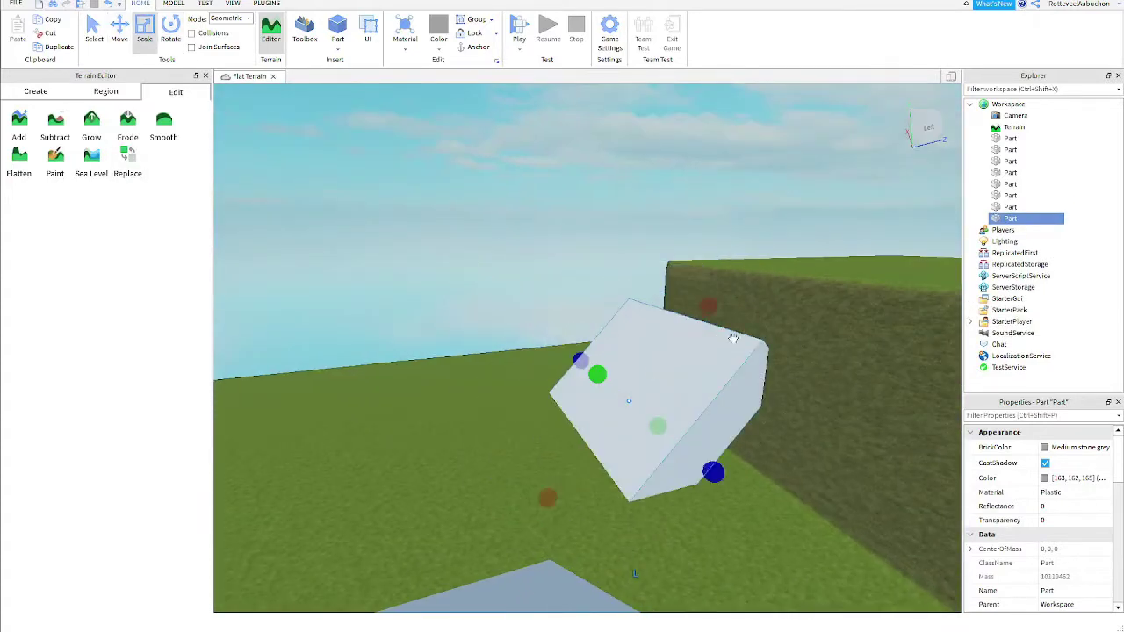
pyautogui.moveTo(617, 346); pyautogui.dragTo(510, 276)
pyautogui.moveTo(509, 277); pyautogui.dragTo(715, 392, button='right')
# Duplicate the side-wall slab, rotate and move the copy into the corner beside the first slope, and scale it to close the gap
pyautogui.hotkey('ctrl', 'd')
pyautogui.click(171, 30)
pyautogui.moveTo(431, 442); pyautogui.dragTo(545, 256)
pyautogui.click(119, 31)
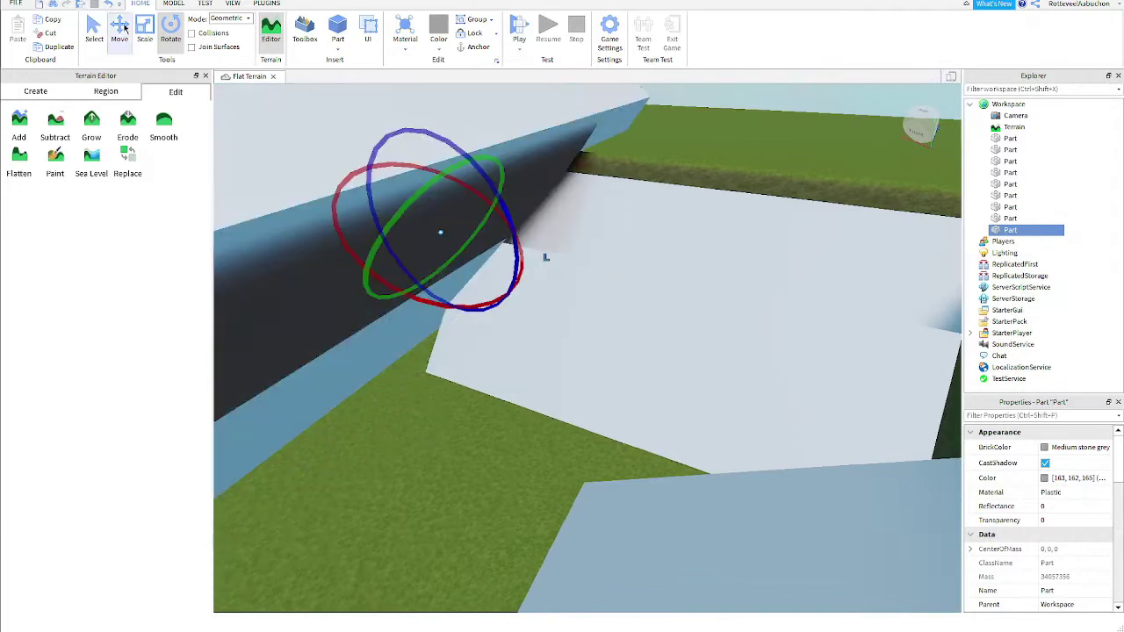
pyautogui.moveTo(544, 256); pyautogui.dragTo(702, 308, button='right')
pyautogui.moveTo(702, 307); pyautogui.dragTo(735, 284)
pyautogui.moveTo(735, 284); pyautogui.dragTo(614, 369, button='right')
pyautogui.click(145, 31)
pyautogui.moveTo(527, 401)
pyautogui.mouseDown()
pyautogui.moveTo(516, 419)
pyautogui.moveTo(516, 402)
pyautogui.mouseUp()
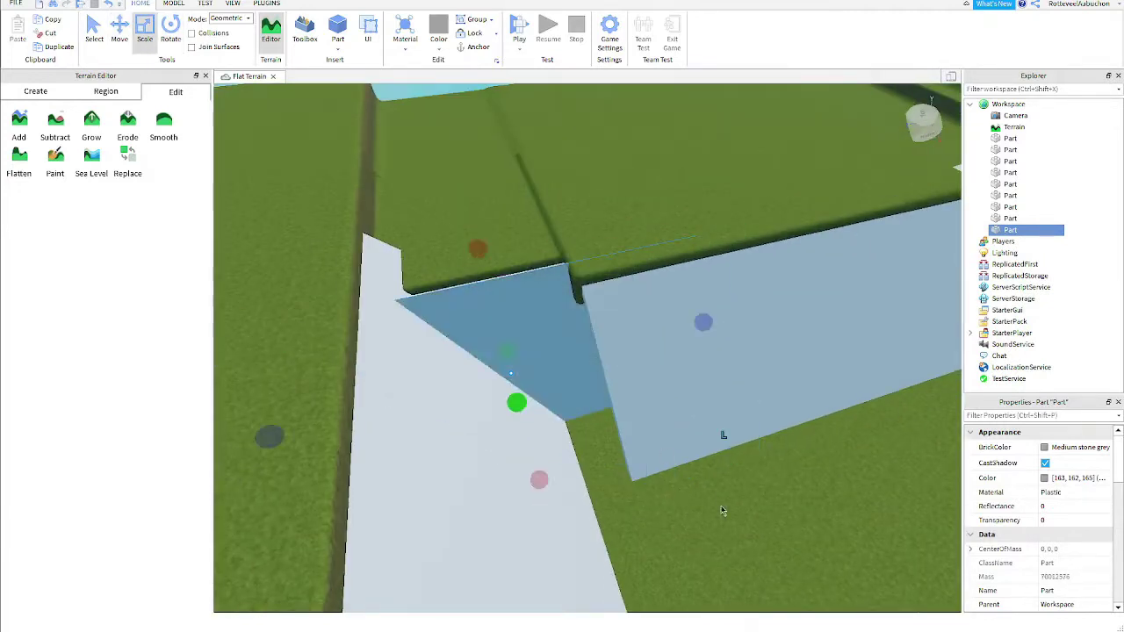
# Add another slab copy near the end of the stepped slabs and adjust its angle, position and length
pyautogui.hotkey('ctrl', 'd')
pyautogui.moveTo(725, 512); pyautogui.dragTo(471, 314, button='right')
pyautogui.hotkey('ctrl', '4')
pyautogui.hotkey('ctrl', '2')
pyautogui.hotkey('ctrl', '3')
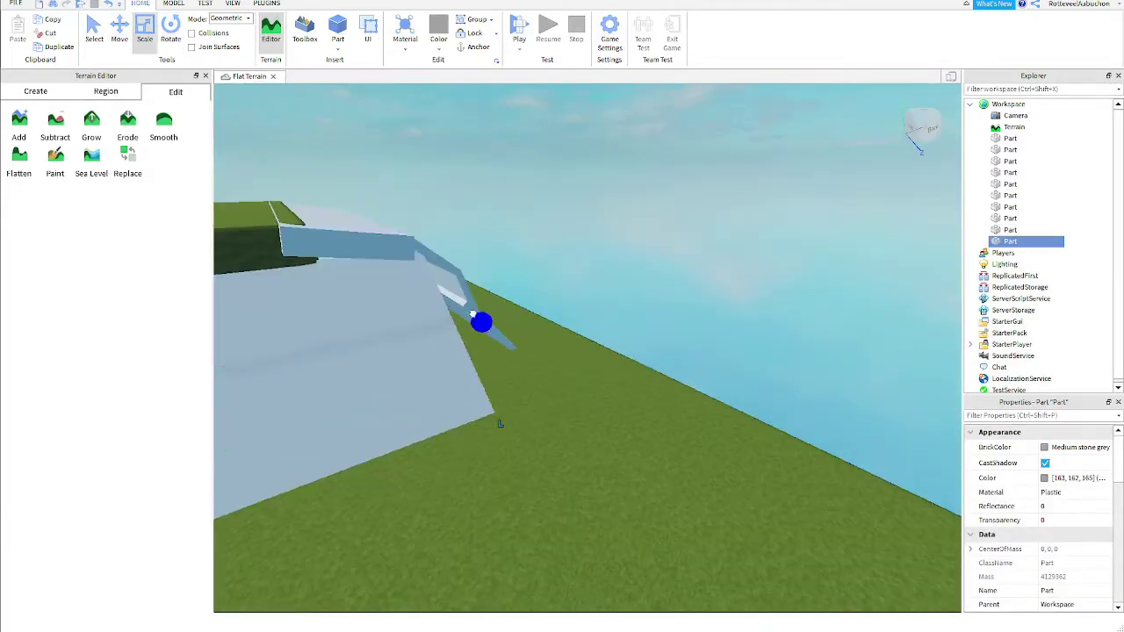
pyautogui.click(597, 425)
# Thicken the first sloped slab to fill the hollow between it and the grass wall behind
pyautogui.moveTo(597, 425); pyautogui.dragTo(762, 375, button='right')
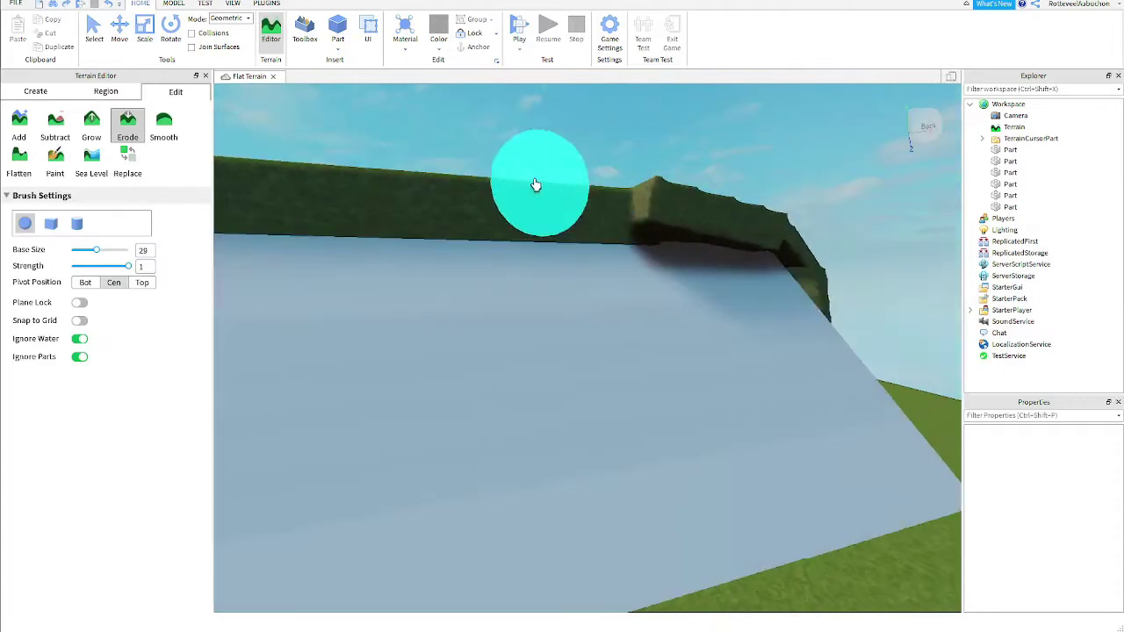
pyautogui.moveTo(603, 275); pyautogui.dragTo(530, 260, button='right')
pyautogui.press('w')
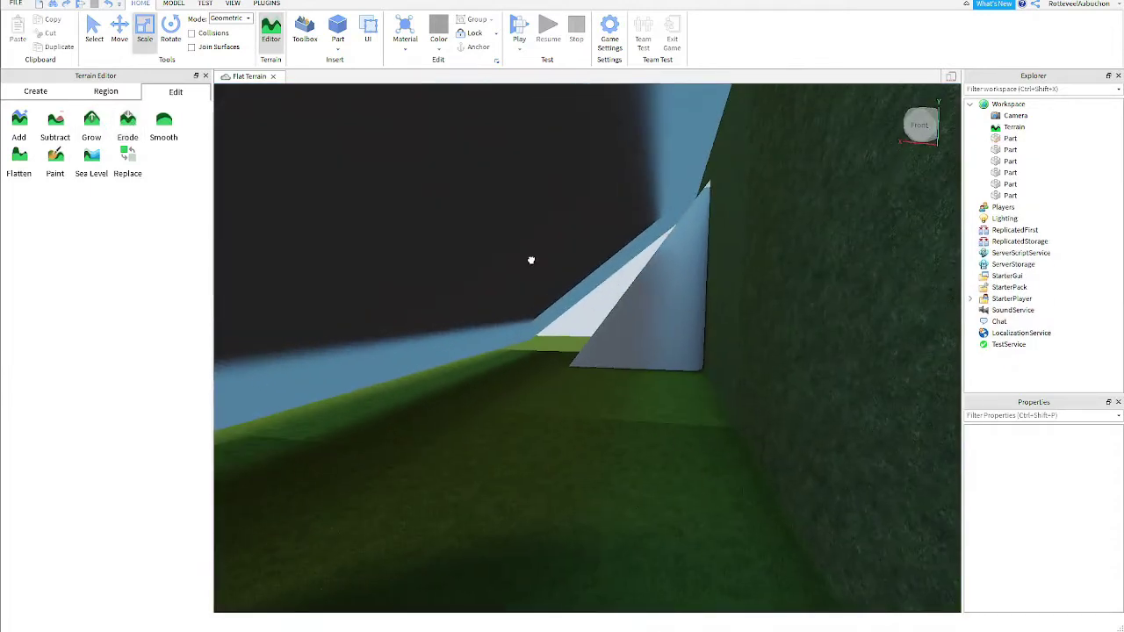
pyautogui.moveTo(462, 243); pyautogui.dragTo(817, 529)
pyautogui.moveTo(858, 571); pyautogui.dragTo(750, 464, button='right')
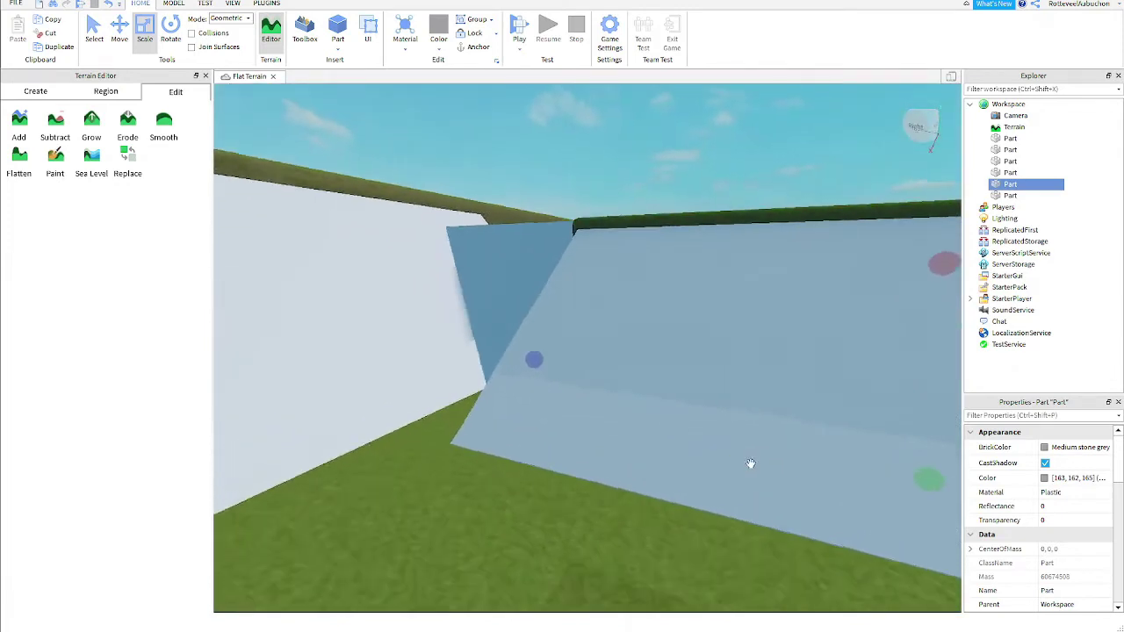
pyautogui.moveTo(515, 294); pyautogui.dragTo(516, 295, button='right')
pyautogui.click(515, 295)
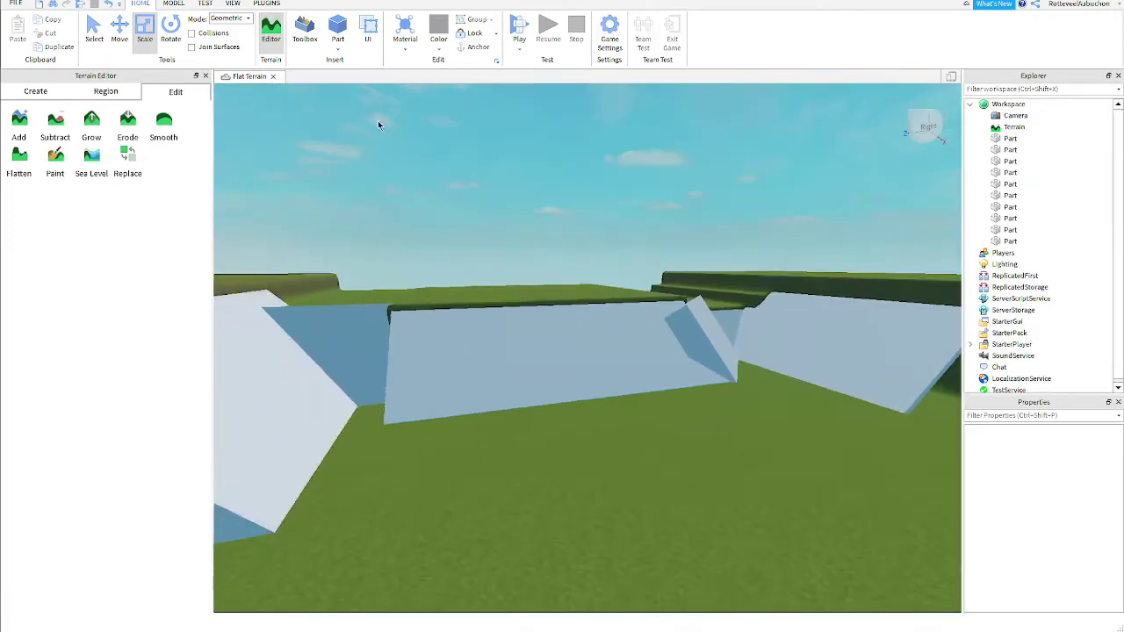
# Open the Part to Terrain plugin for converting the slabs
pyautogui.press('w')
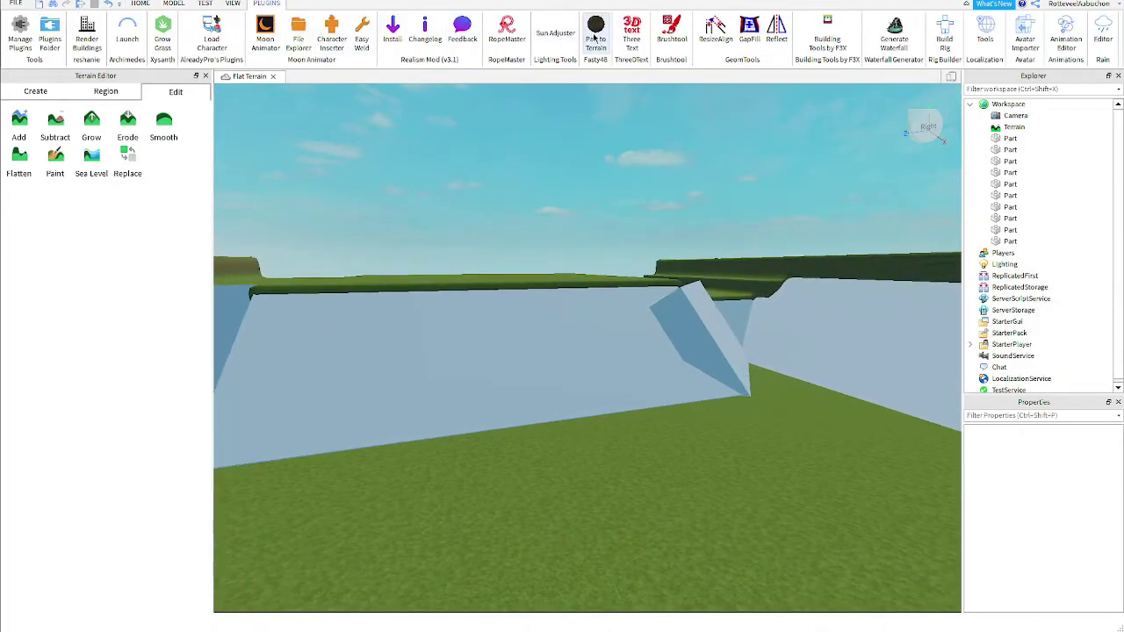
pyautogui.moveTo(610, 213); pyautogui.dragTo(291, 205, button='right')
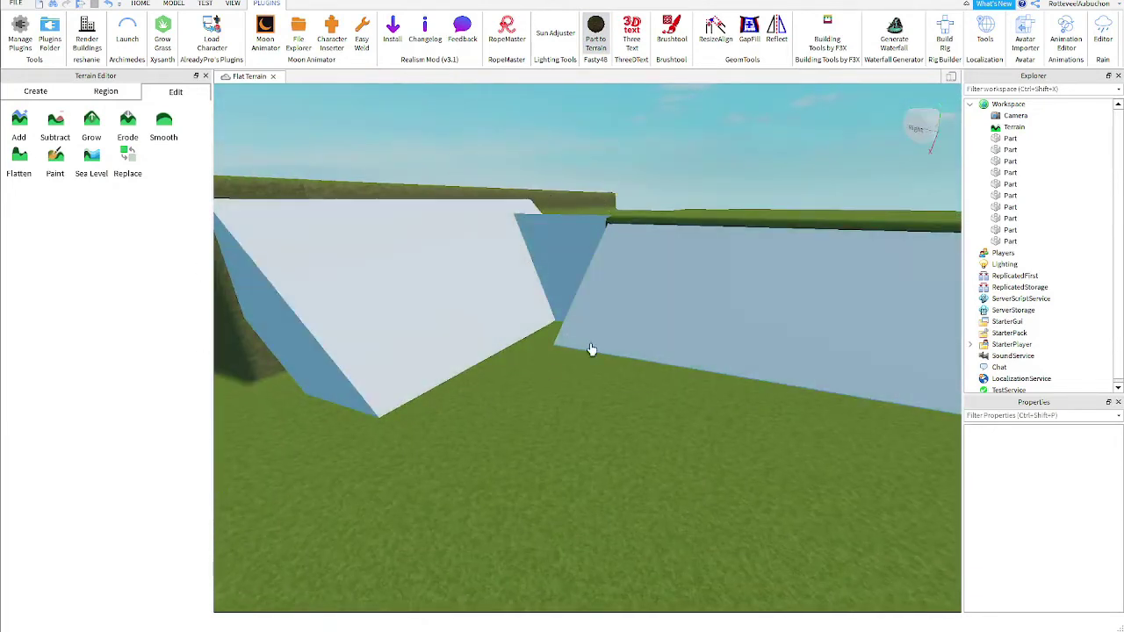
pyautogui.press('w')
pyautogui.moveTo(629, 326); pyautogui.dragTo(524, 431, button='right')
pyautogui.press('s')
pyautogui.click(596, 33)
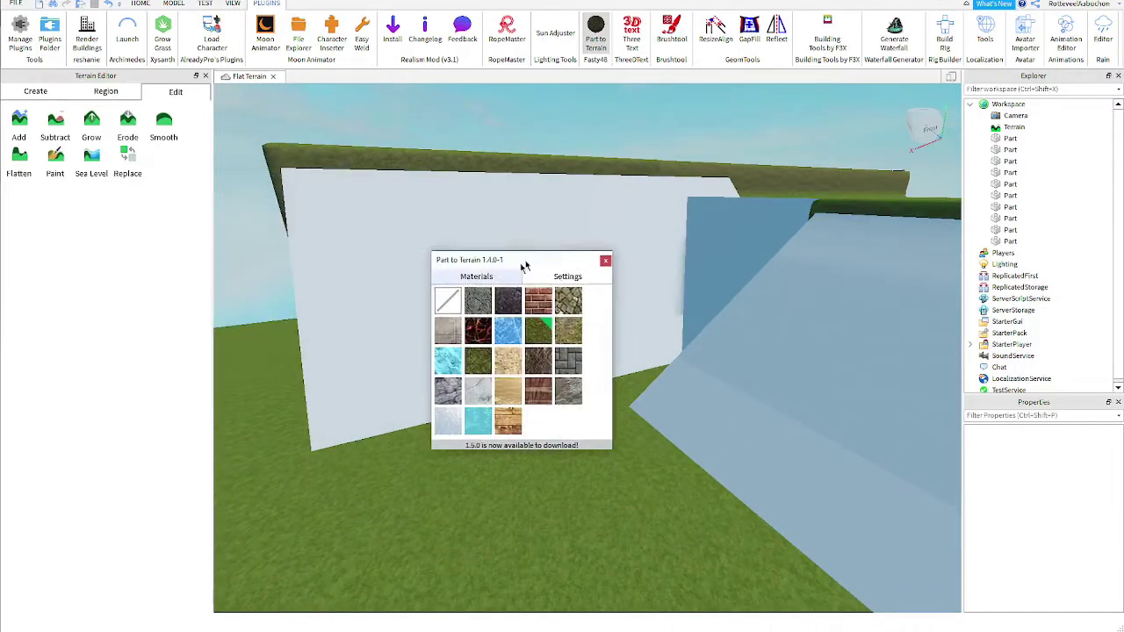
# Dock the Part to Terrain window and choose grass as its material
pyautogui.moveTo(520, 250); pyautogui.dragTo(334, 330)
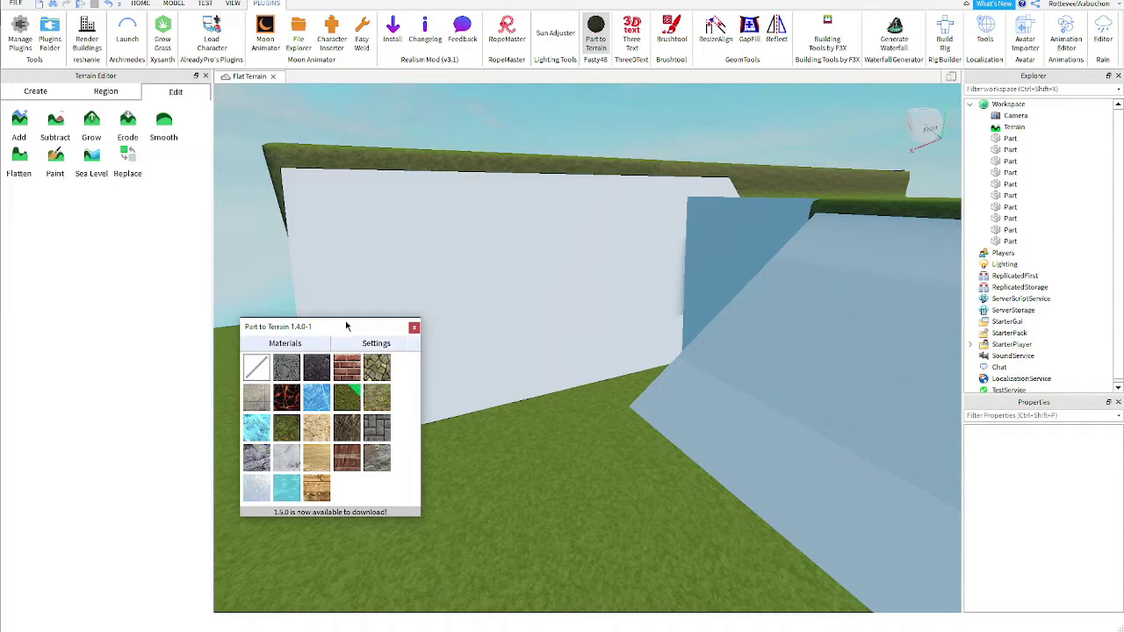
pyautogui.moveTo(346, 326); pyautogui.dragTo(158, 428)
pyautogui.click(74, 150)
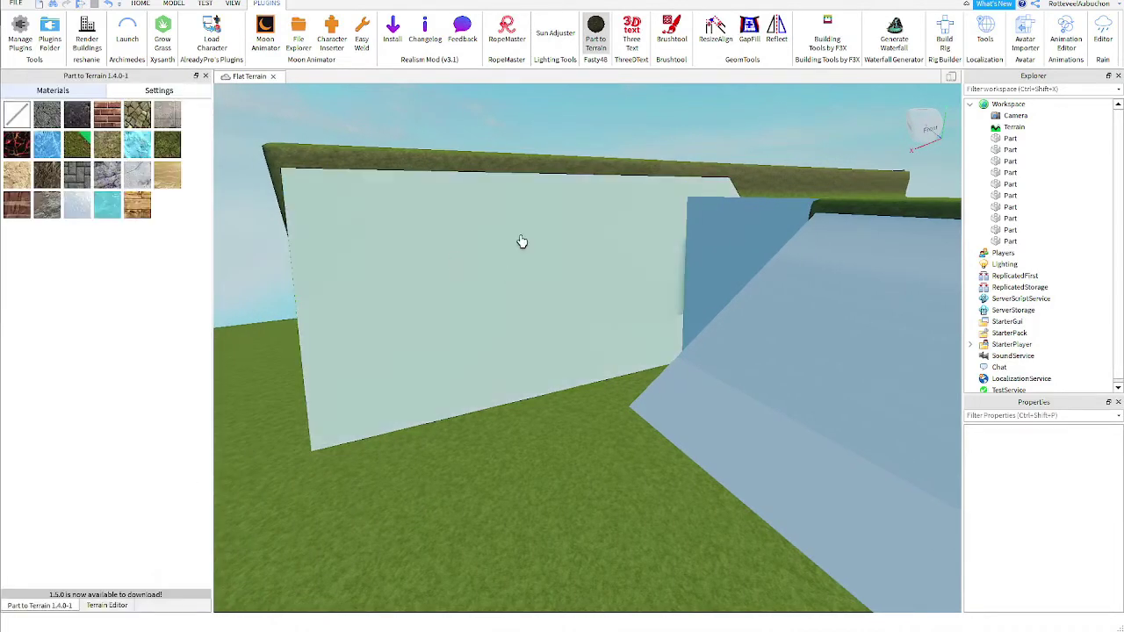
# Convert the side-wall slab and the adjoining long sloped slab into grass terrain
pyautogui.moveTo(505, 399); pyautogui.dragTo(499, 391, button='right')
pyautogui.click(455, 305)
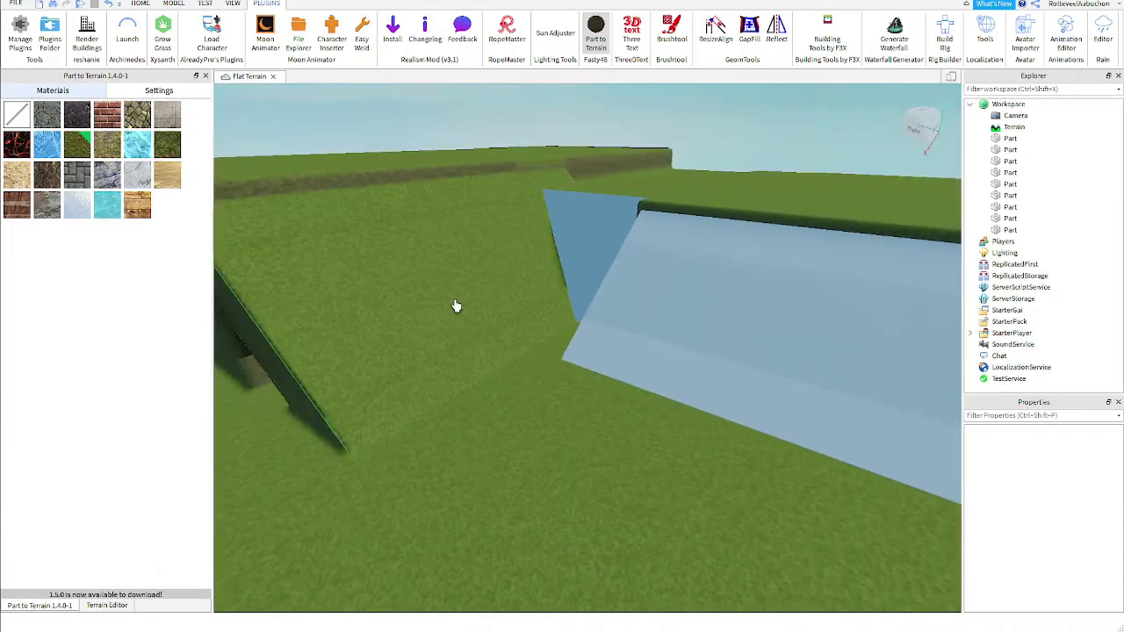
pyautogui.moveTo(714, 356); pyautogui.dragTo(712, 355, button='right')
pyautogui.click(500, 314)
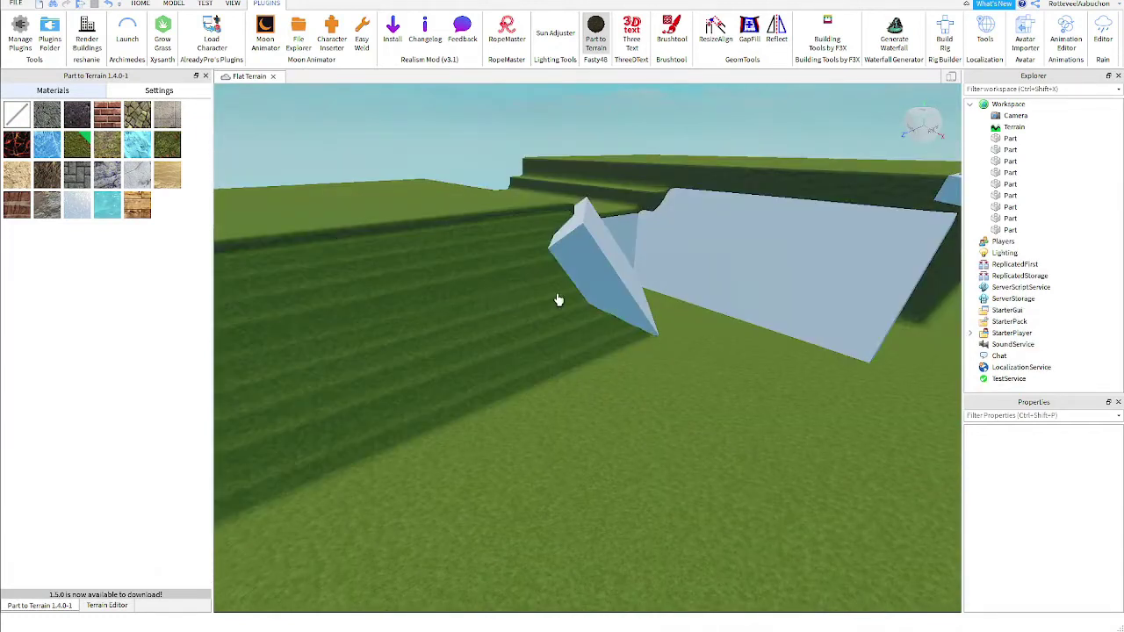
# Convert the tilted junction block, the recess slabs and the blue corner slab into grass terrain
pyautogui.moveTo(597, 269); pyautogui.dragTo(595, 256, button='right')
pyautogui.press('w')
pyautogui.click(544, 269)
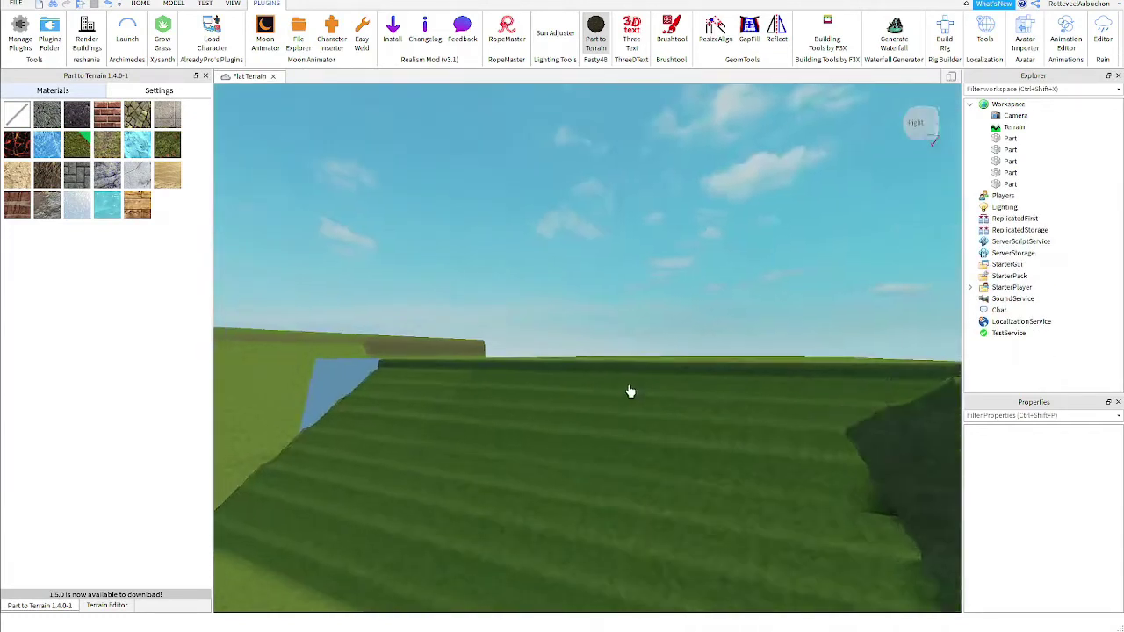
pyautogui.moveTo(629, 392); pyautogui.dragTo(632, 388, button='right')
pyautogui.press('w')
pyautogui.press('a')
pyautogui.click(571, 336)
pyautogui.moveTo(572, 335); pyautogui.dragTo(571, 333, button='right')
pyautogui.press('w')
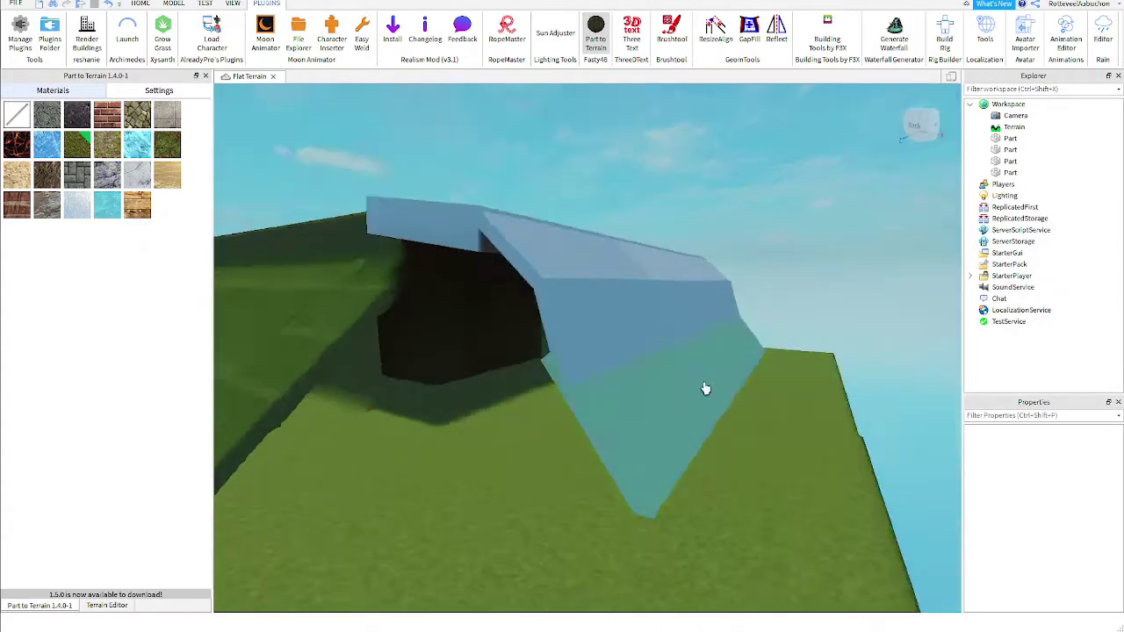
# Convert the slabs over the outer corner opening and the adjoining long slope into grass terrain
pyautogui.click(705, 388)
pyautogui.click(614, 254)
pyautogui.click(422, 186)
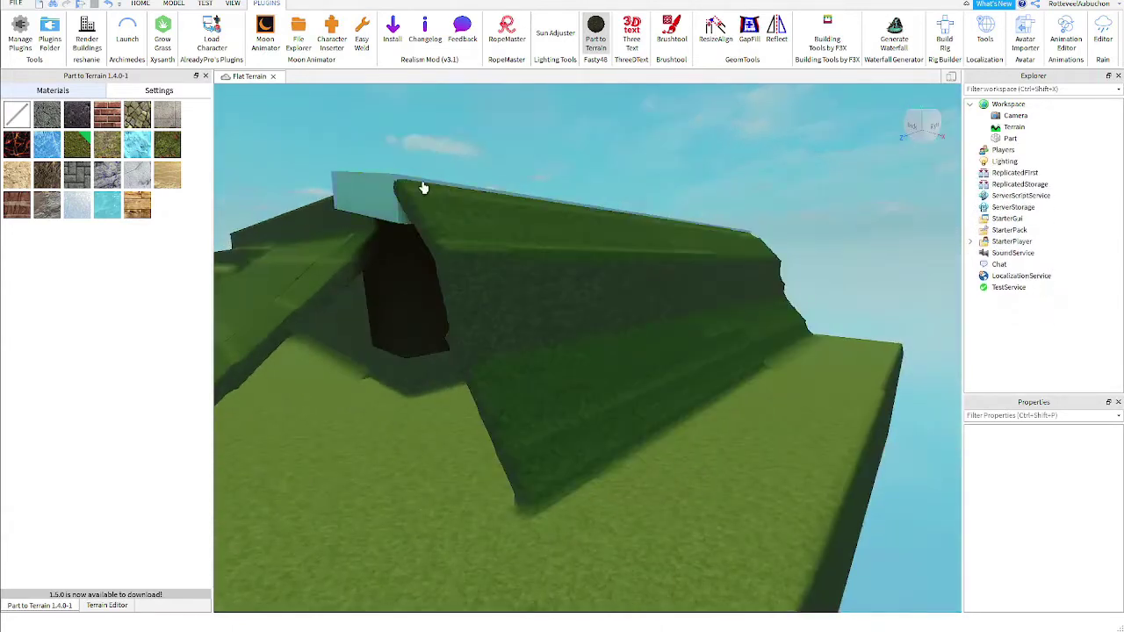
# Undo the grass conversions until the sloped slabs are parts again
pyautogui.hotkey('ctrl', 'z')
pyautogui.moveTo(558, 204); pyautogui.dragTo(560, 206, button='right')
pyautogui.hotkey('ctrl', 'z')
pyautogui.hotkey('ctrl', 'z')
pyautogui.hotkey('ctrl', 'z')
pyautogui.hotkey('ctrl', 'z')
pyautogui.hotkey('ctrl', 'z')
pyautogui.hotkey('ctrl', 'z')
pyautogui.hotkey('ctrl', 'z')
pyautogui.hotkey('ctrl', 'z')
pyautogui.press('s')
pyautogui.click(233, 4)
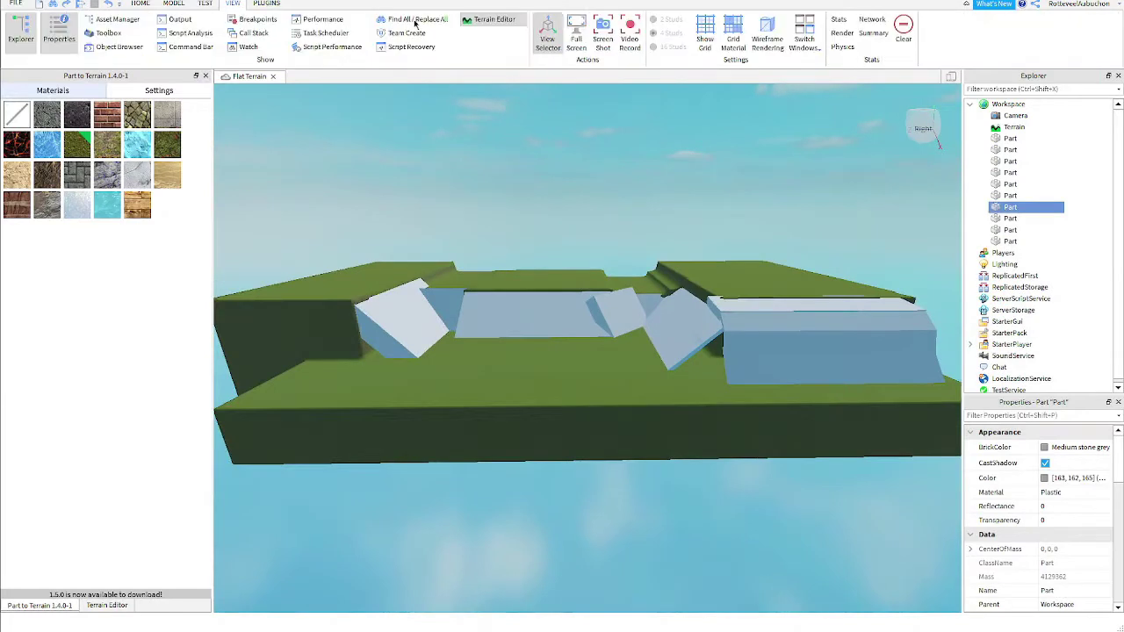
# Convert the sloped slabs along the back wall, the corners and the side wall into grass terrain
pyautogui.click(627, 309)
pyautogui.press('w')
pyautogui.click(658, 309)
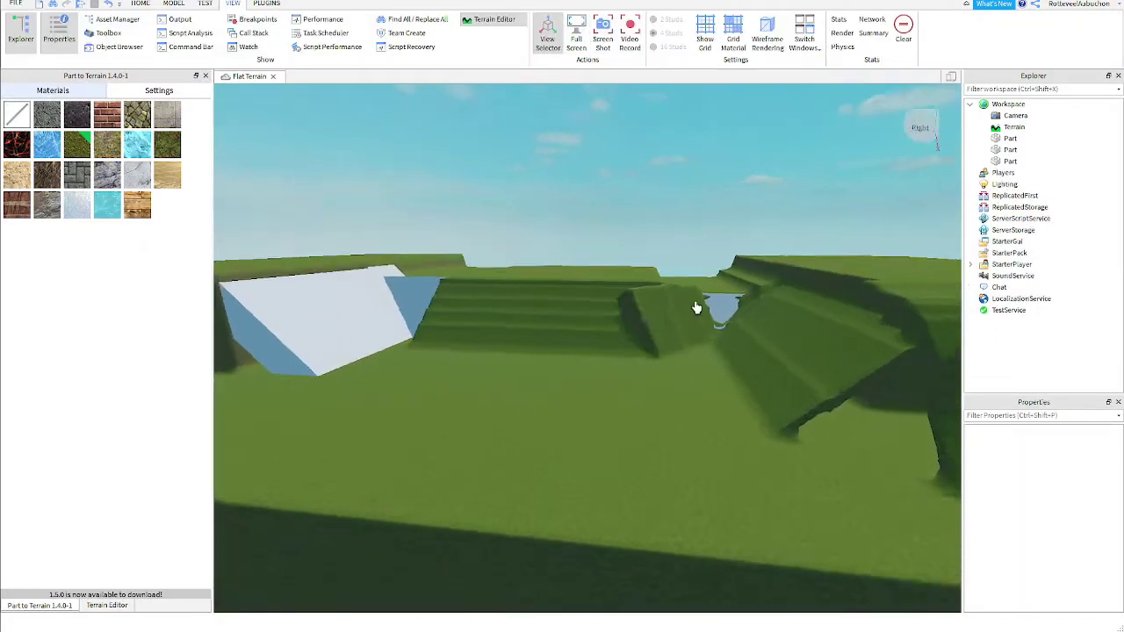
pyautogui.click(718, 309)
pyautogui.moveTo(699, 344); pyautogui.dragTo(699, 346, button='right')
pyautogui.click(579, 338)
pyautogui.click(562, 336)
pyautogui.moveTo(493, 343); pyautogui.dragTo(596, 329, button='right')
pyautogui.moveTo(629, 394); pyautogui.dragTo(553, 327, button='right')
pyautogui.press('s')
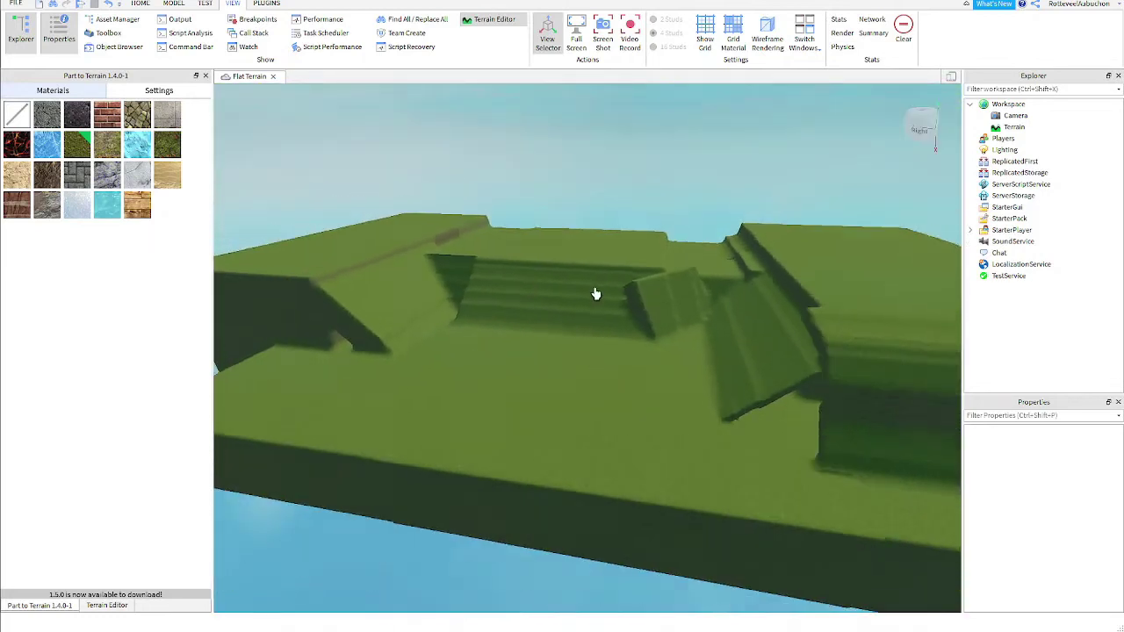
# Examine the tilted grass block at the wall junction up close and close the docked Terrain Editor
pyautogui.press('w')
pyautogui.moveTo(596, 362); pyautogui.dragTo(548, 336, button='right')
pyautogui.press('a')
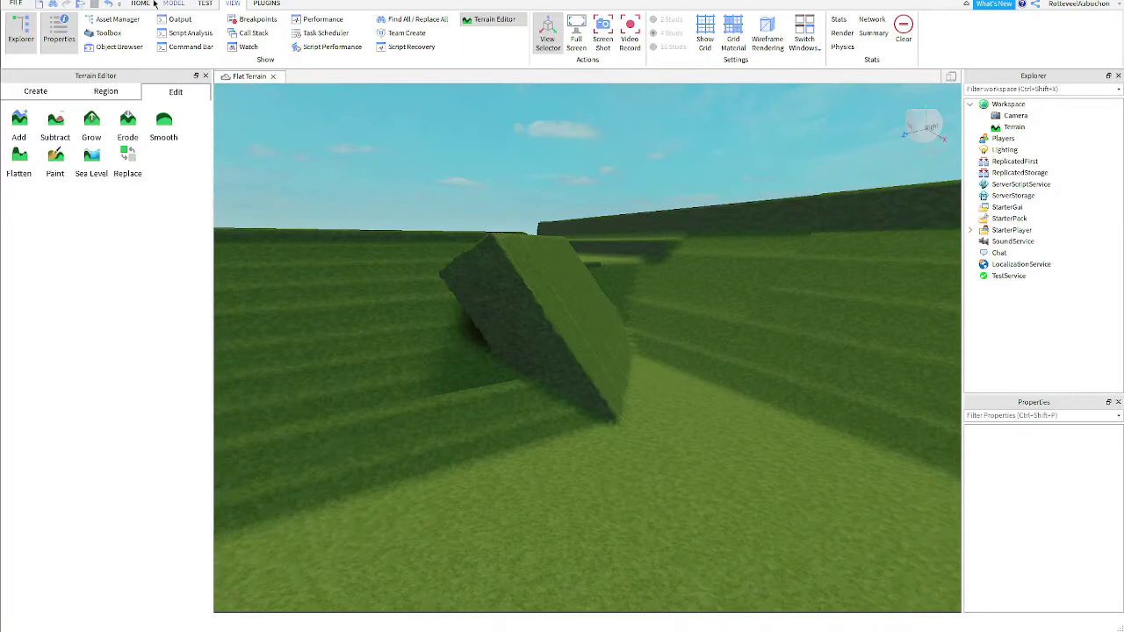
pyautogui.moveTo(491, 207); pyautogui.dragTo(662, 248, button='right')
pyautogui.press('w')
pyautogui.press('w')
pyautogui.click(206, 76)
pyautogui.moveTo(421, 225); pyautogui.dragTo(417, 230, button='right')
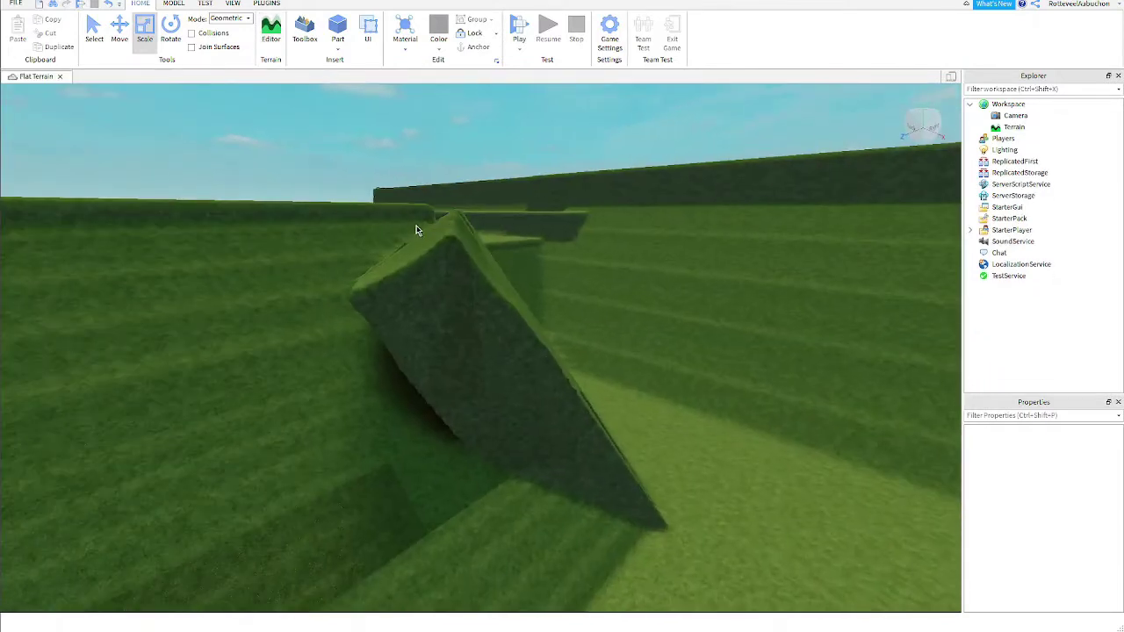
# Try to erode the jutting tip of the tilted grass block with base size 29 and strength 1
pyautogui.click(276, 29)
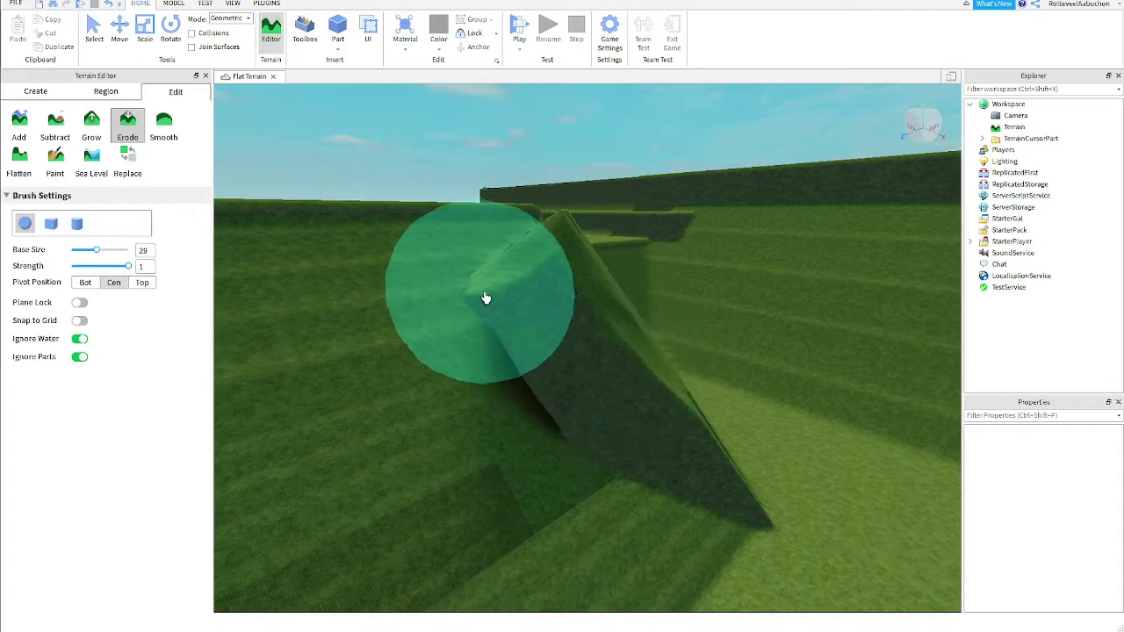
pyautogui.scroll(2, 602, 352)
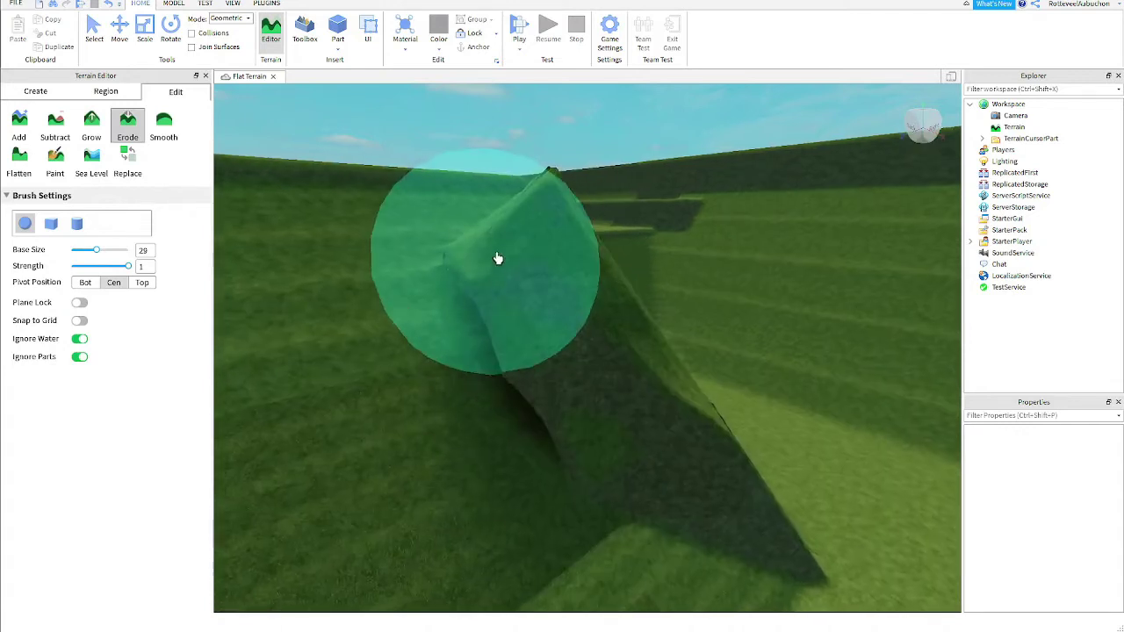
pyautogui.scroll(1, 614, 360)
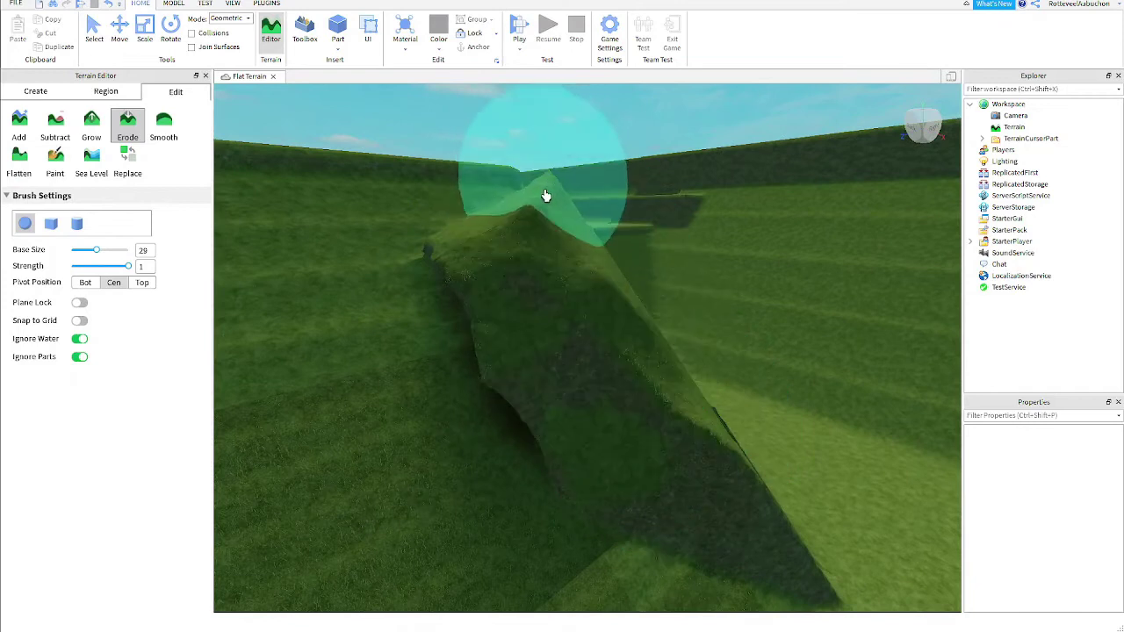
pyautogui.moveTo(545, 195)
pyautogui.mouseDown()
pyautogui.moveTo(495, 289)
pyautogui.moveTo(685, 404)
pyautogui.moveTo(670, 446)
pyautogui.moveTo(511, 281)
pyautogui.mouseUp()
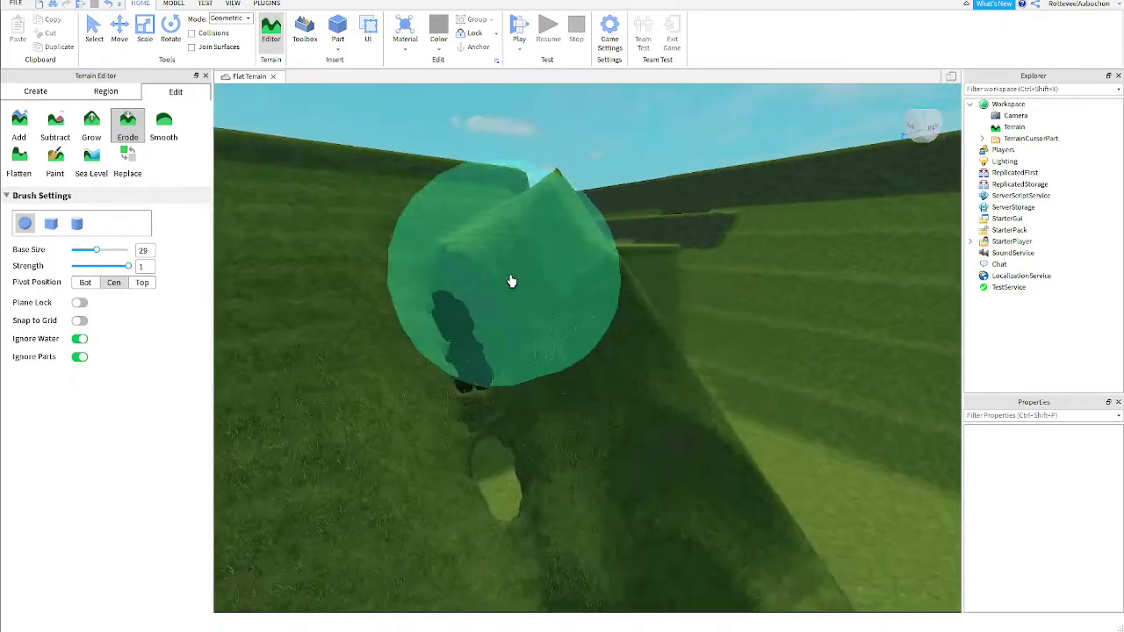
pyautogui.moveTo(511, 280); pyautogui.dragTo(690, 249, button='right')
pyautogui.moveTo(690, 249)
pyautogui.mouseDown()
pyautogui.moveTo(622, 339)
pyautogui.moveTo(557, 231)
pyautogui.mouseUp()
pyautogui.moveTo(557, 231); pyautogui.dragTo(540, 186, button='right')
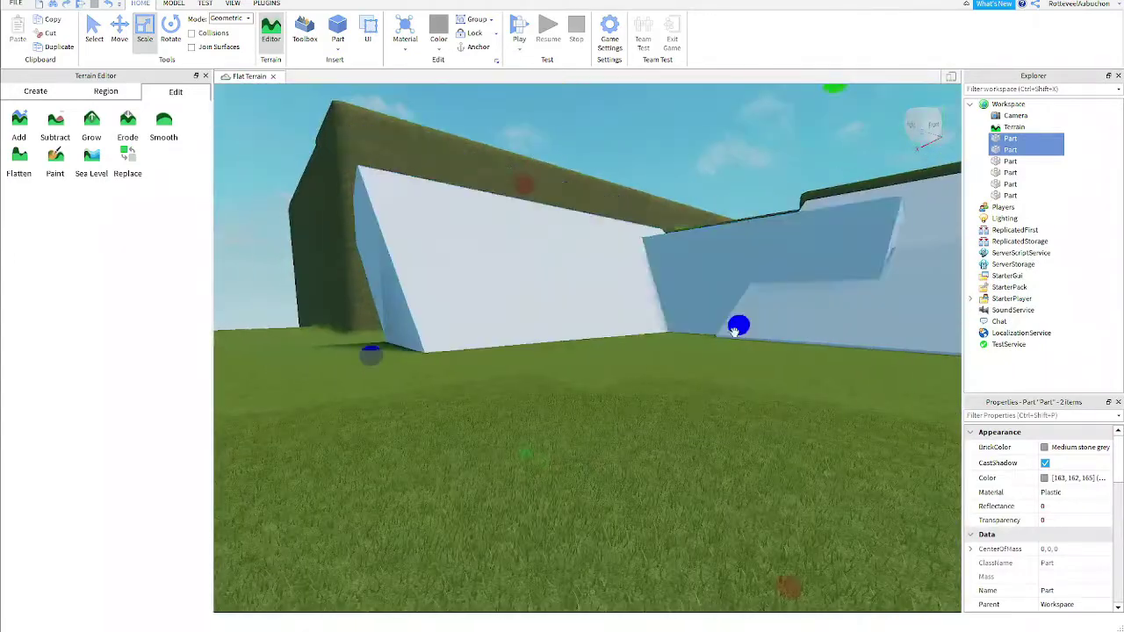
# Convert the remaining restored wall slabs into grass terrain
pyautogui.click(703, 382)
pyautogui.moveTo(702, 382); pyautogui.dragTo(664, 442, button='right')
pyautogui.click(619, 345)
pyautogui.moveTo(620, 346); pyautogui.dragTo(582, 239, button='right')
pyautogui.click(507, 306)
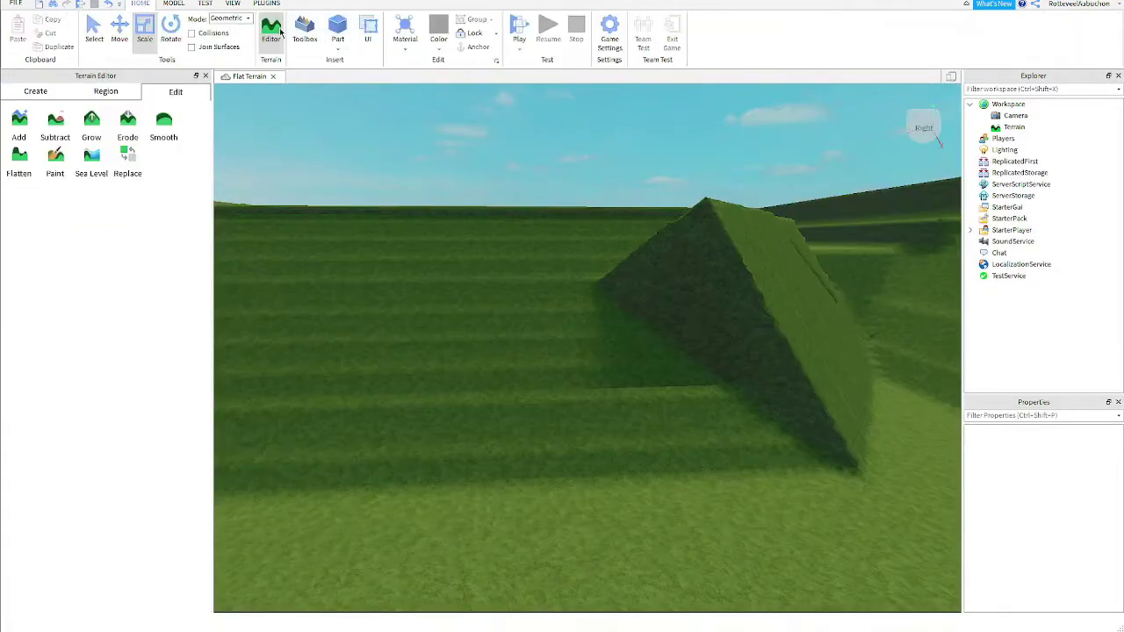
# Erode the sharp upper edge and side of the protruding corner block with base size 29 and strength 1
pyautogui.click(278, 33)
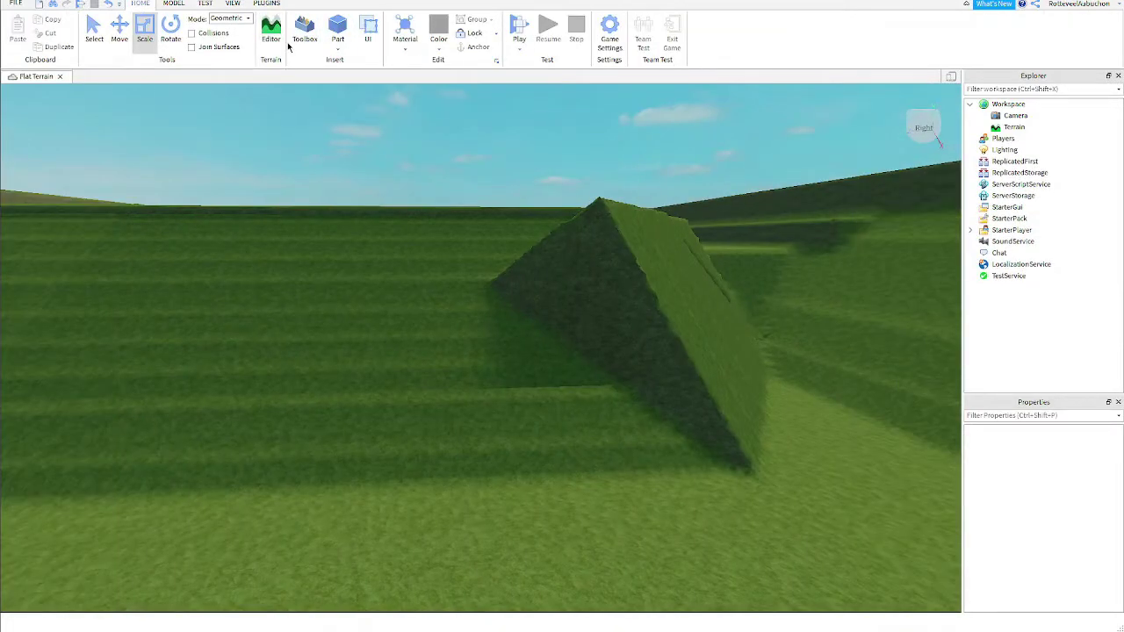
pyautogui.click(272, 31)
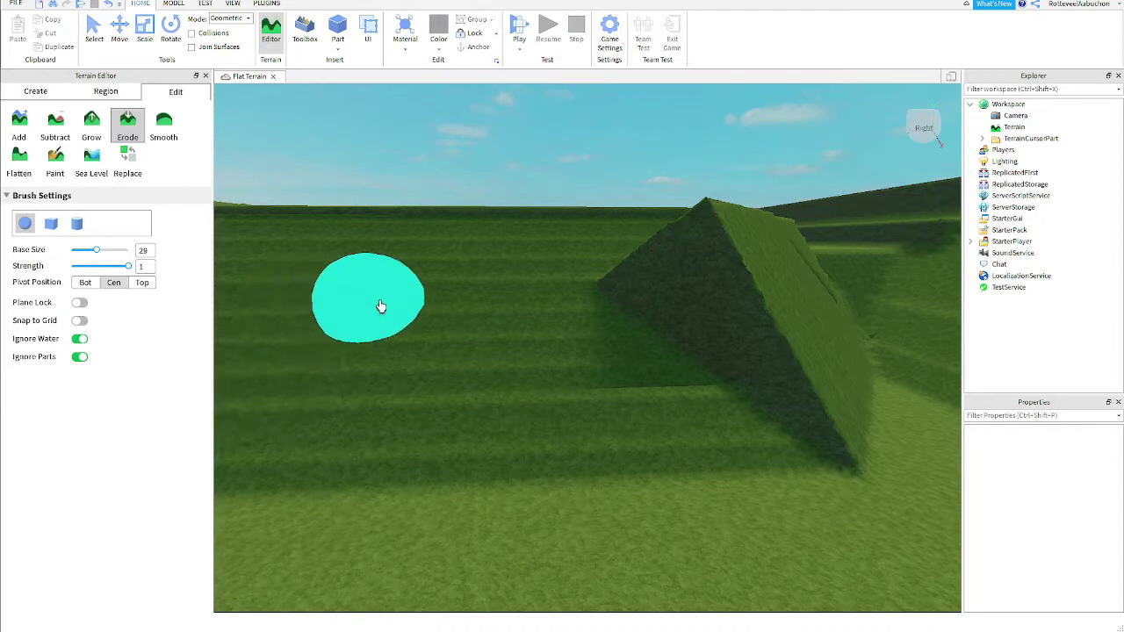
pyautogui.press('w')
pyautogui.moveTo(380, 306); pyautogui.dragTo(376, 306, button='right')
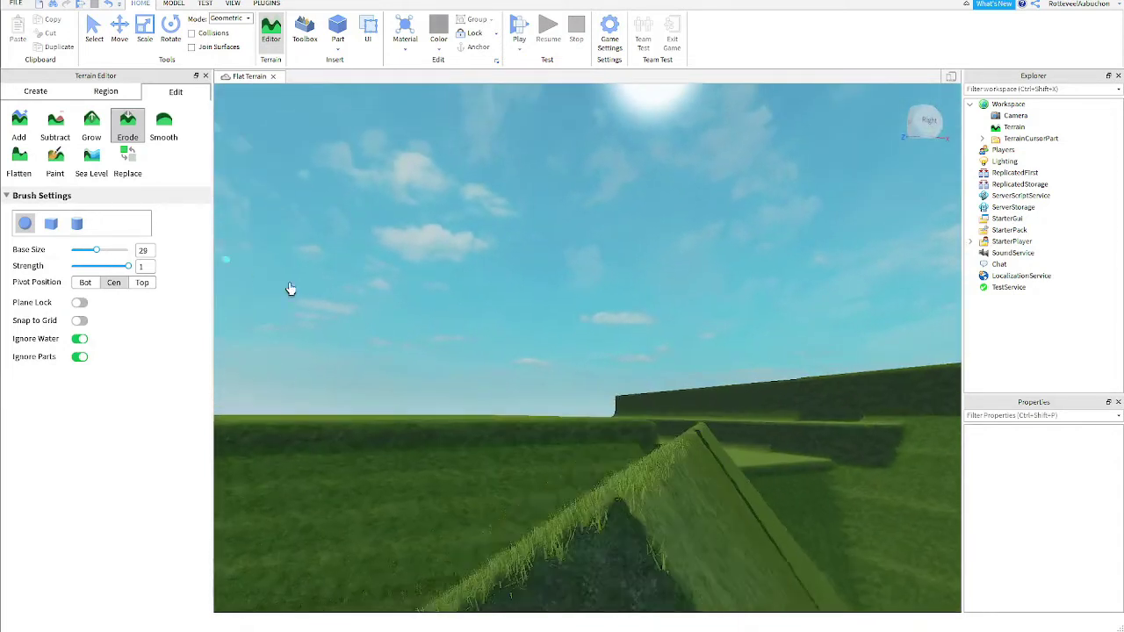
pyautogui.press('w')
pyautogui.moveTo(463, 355); pyautogui.dragTo(471, 358, button='right')
pyautogui.press('s')
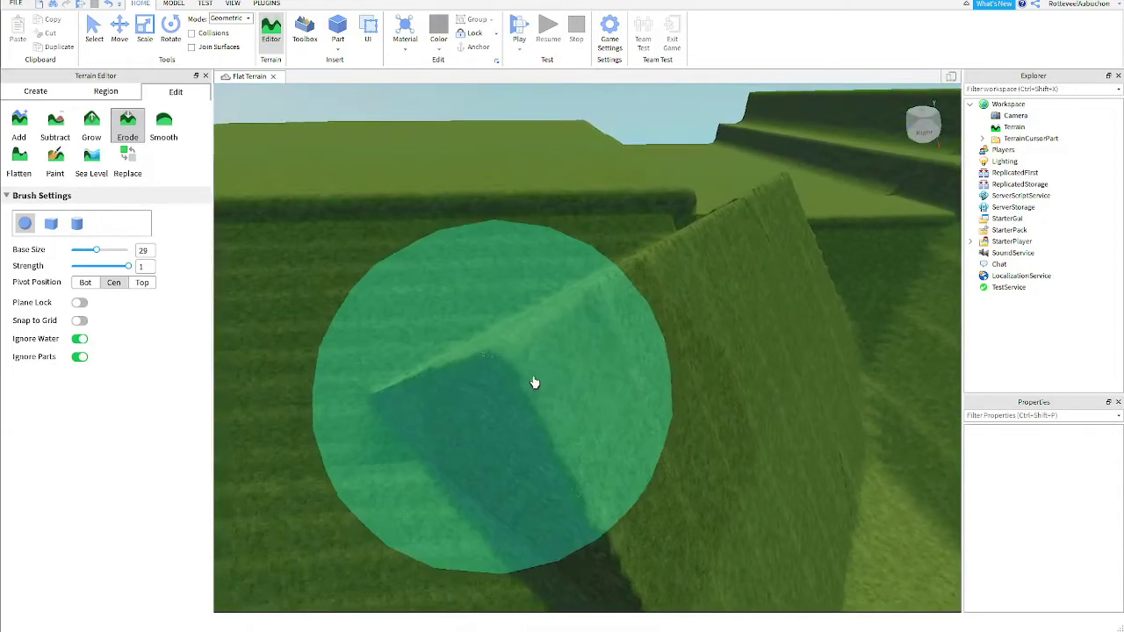
pyautogui.moveTo(534, 383)
pyautogui.mouseDown()
pyautogui.moveTo(574, 357)
pyautogui.moveTo(612, 400)
pyautogui.moveTo(570, 430)
pyautogui.moveTo(709, 421)
pyautogui.moveTo(714, 433)
pyautogui.mouseUp()
pyautogui.press('w')
pyautogui.press('w')
pyautogui.moveTo(714, 433); pyautogui.dragTo(715, 434, button='right')
pyautogui.press('s')
pyautogui.moveTo(715, 433); pyautogui.dragTo(639, 461)
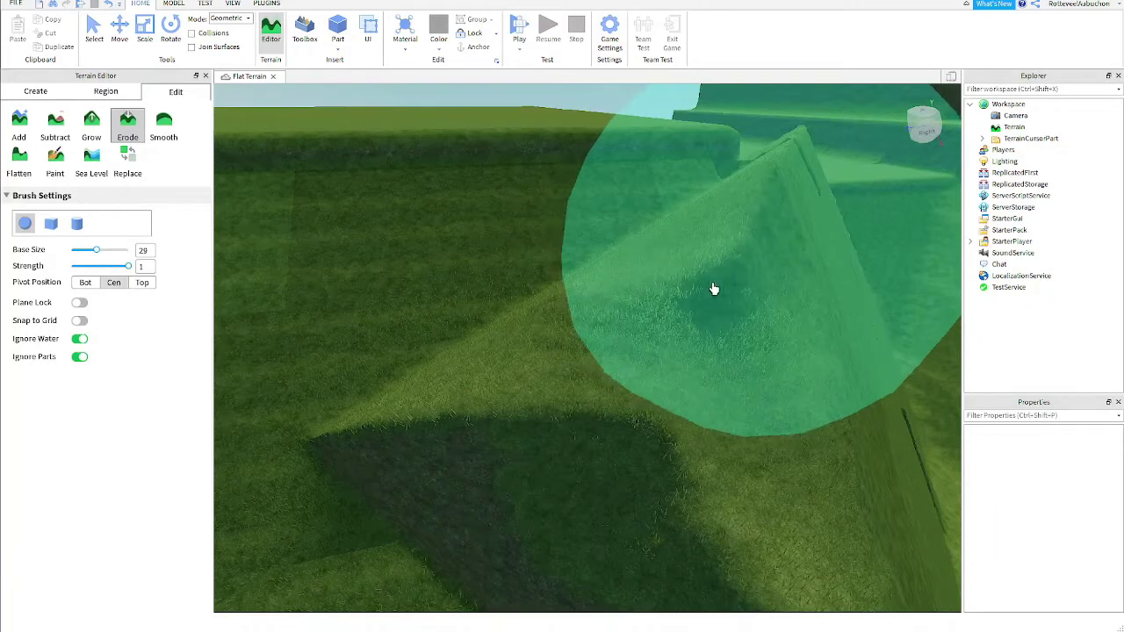
# Grow grass terrain in the valley between the corner block and the long slope with base size 49 and strength 1
pyautogui.moveTo(713, 288)
pyautogui.mouseDown(button='right')
pyautogui.moveTo(536, 414)
pyautogui.moveTo(607, 360)
pyautogui.moveTo(622, 266)
pyautogui.moveTo(594, 319)
pyautogui.moveTo(657, 292)
pyautogui.moveTo(301, 276)
pyautogui.mouseUp(button='right')
pyautogui.click(102, 140)
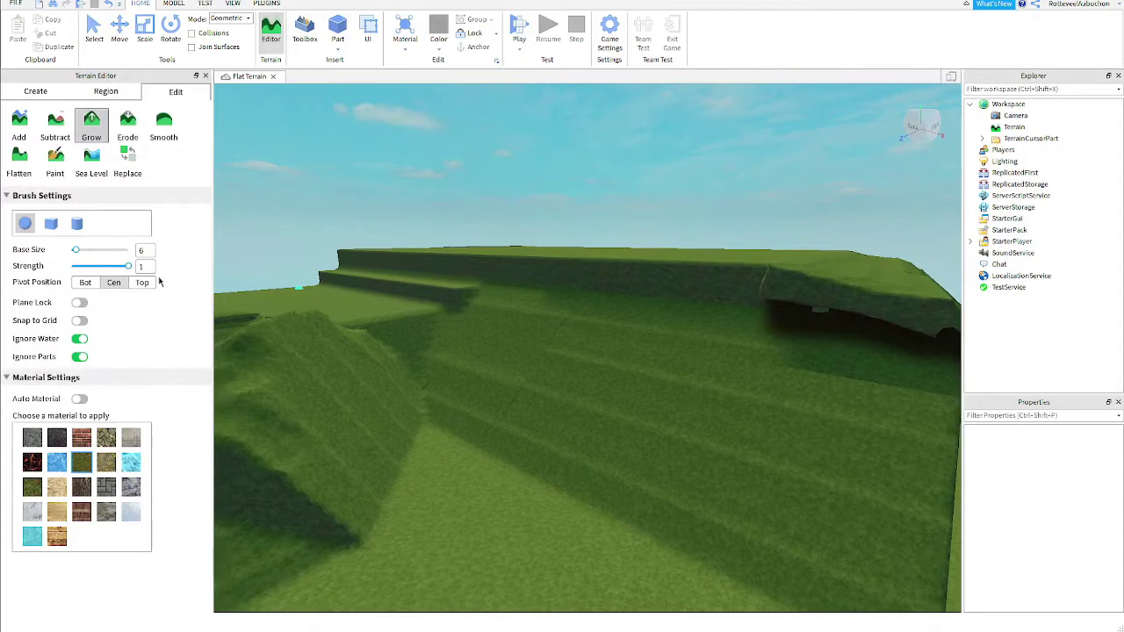
pyautogui.moveTo(517, 359); pyautogui.dragTo(517, 355, button='right')
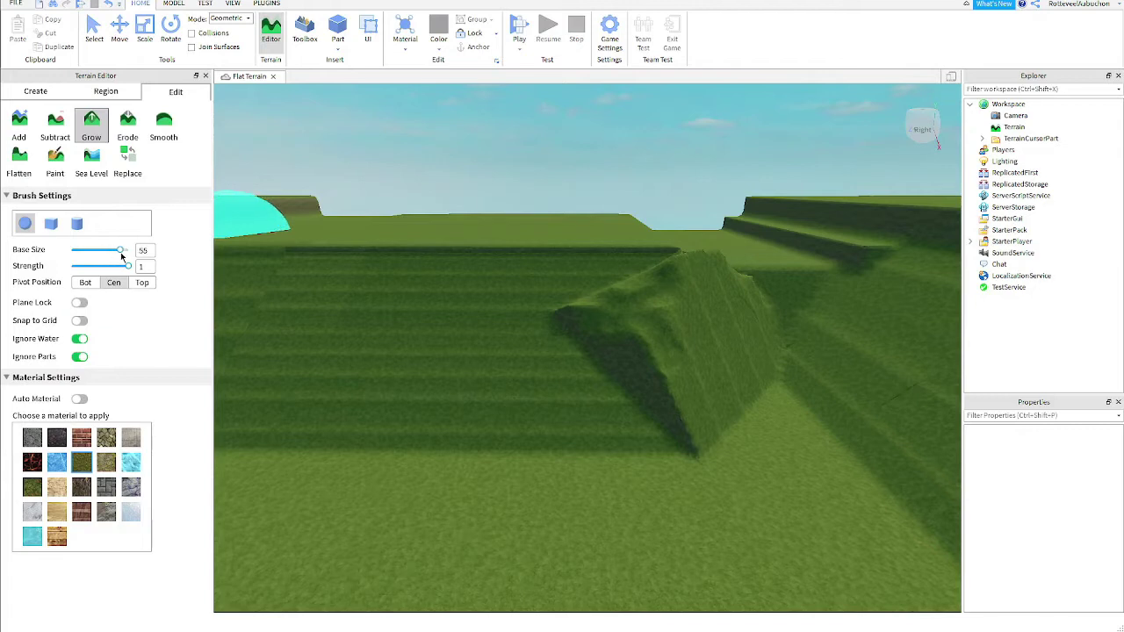
pyautogui.moveTo(633, 340); pyautogui.dragTo(639, 341, button='right')
pyautogui.press('w')
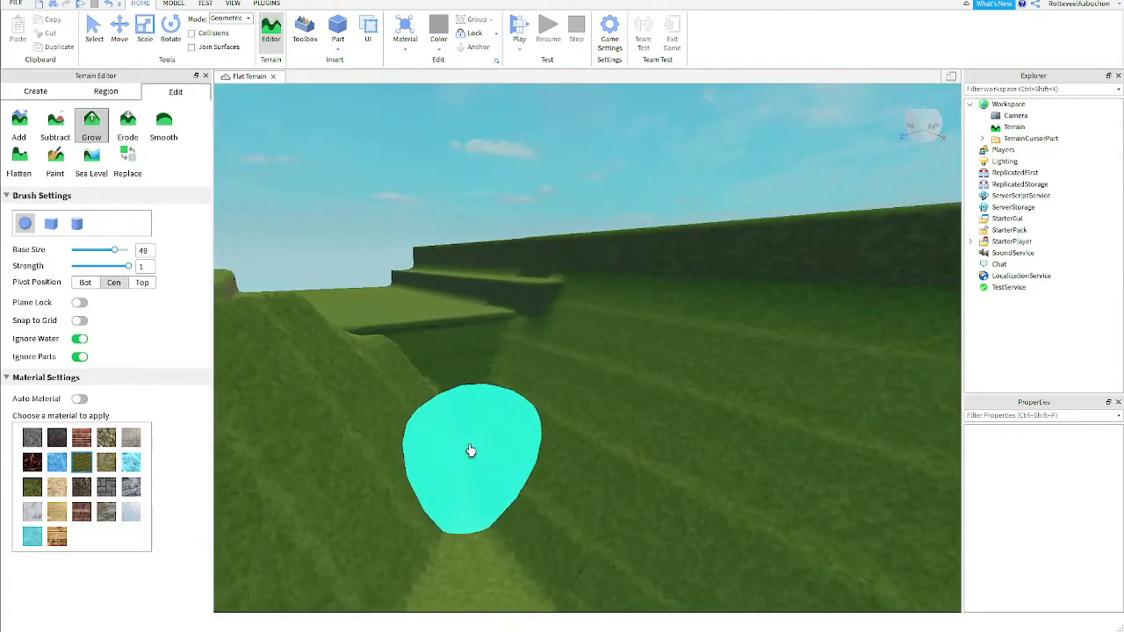
pyautogui.moveTo(467, 440)
pyautogui.mouseDown()
pyautogui.moveTo(463, 378)
pyautogui.moveTo(436, 352)
pyautogui.moveTo(505, 303)
pyautogui.mouseUp()
# Grow grass over the stepped side slope and its foot below the overhang to build up uneven bulges
pyautogui.moveTo(509, 273)
pyautogui.mouseDown(button='right')
pyautogui.moveTo(536, 281)
pyautogui.moveTo(512, 270)
pyautogui.mouseUp(button='right')
pyautogui.press('w')
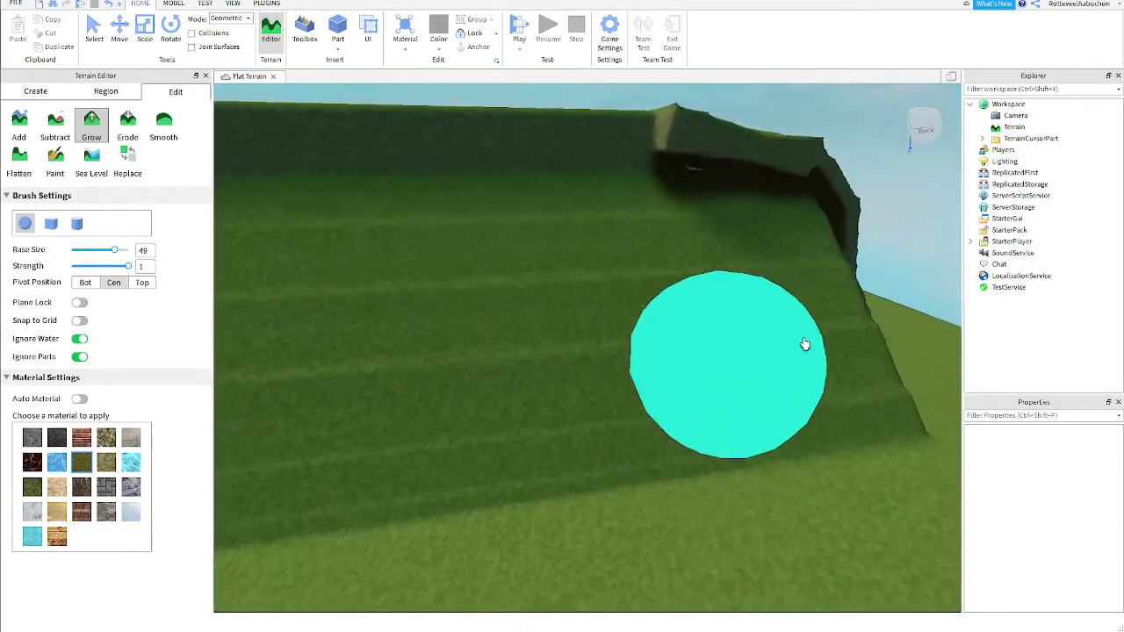
pyautogui.moveTo(804, 343); pyautogui.dragTo(810, 361, button='right')
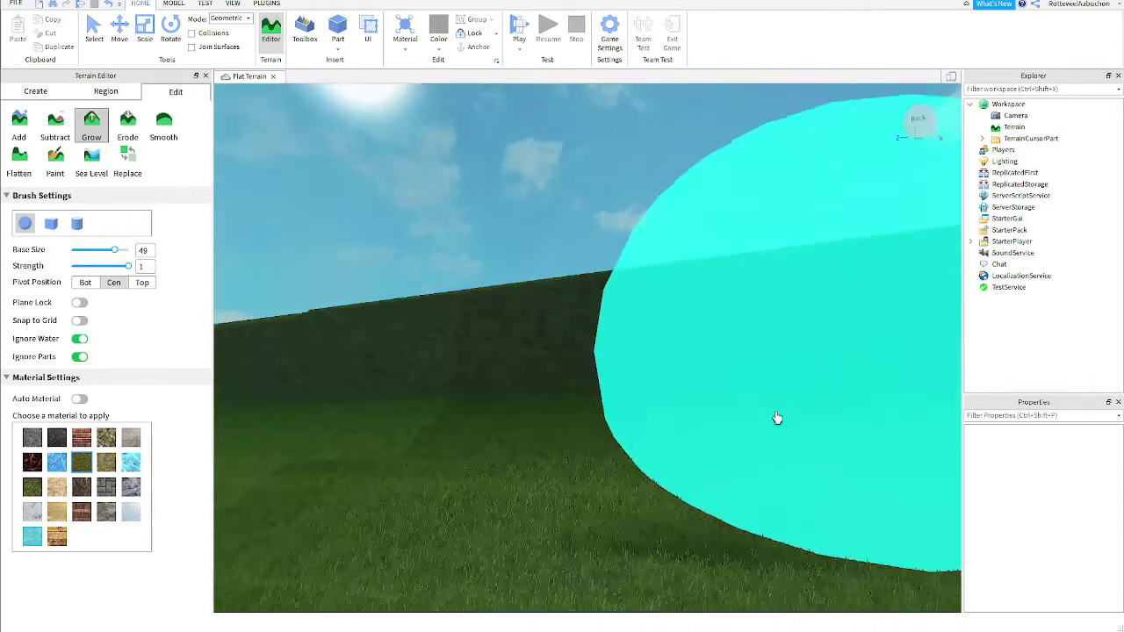
pyautogui.moveTo(793, 360); pyautogui.dragTo(793, 361, button='right')
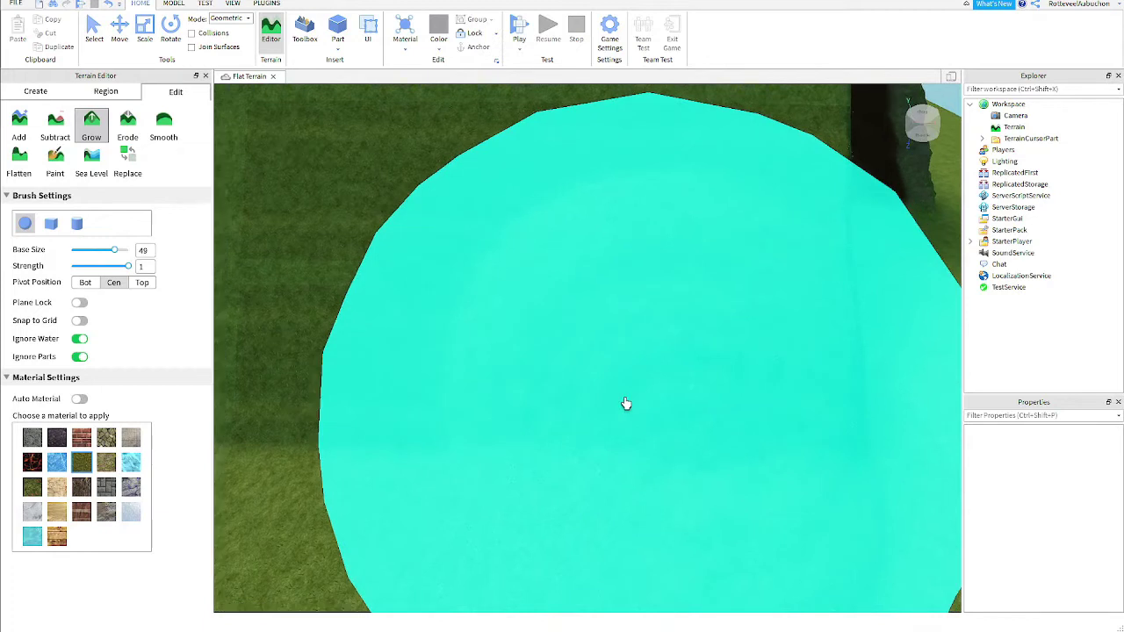
pyautogui.click(625, 403)
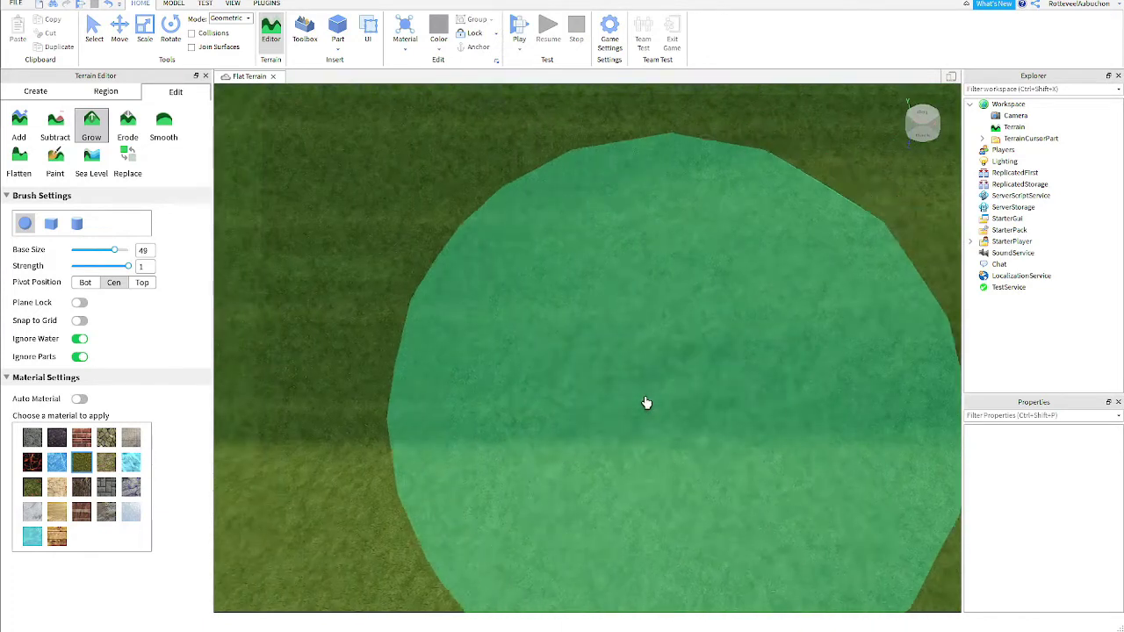
pyautogui.moveTo(646, 403)
pyautogui.mouseDown()
pyautogui.moveTo(682, 407)
pyautogui.moveTo(603, 402)
pyautogui.mouseUp()
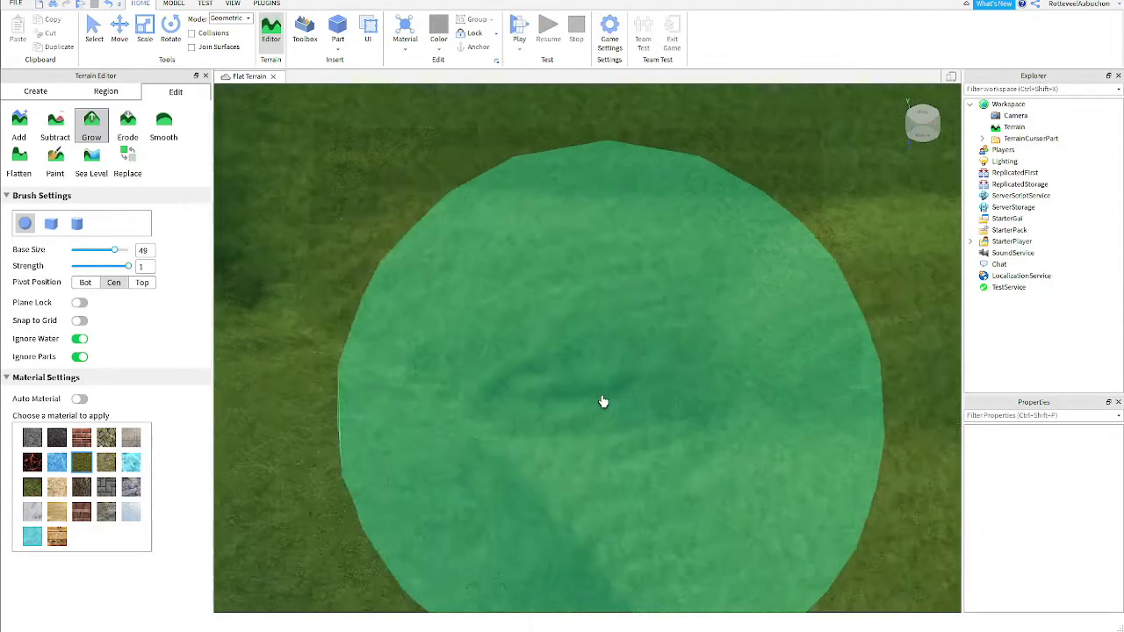
pyautogui.moveTo(603, 401); pyautogui.dragTo(572, 399, button='right')
pyautogui.click(571, 398)
pyautogui.press('d')
pyautogui.moveTo(600, 403); pyautogui.dragTo(654, 426)
pyautogui.press('w')
pyautogui.moveTo(653, 426); pyautogui.dragTo(649, 426, button='right')
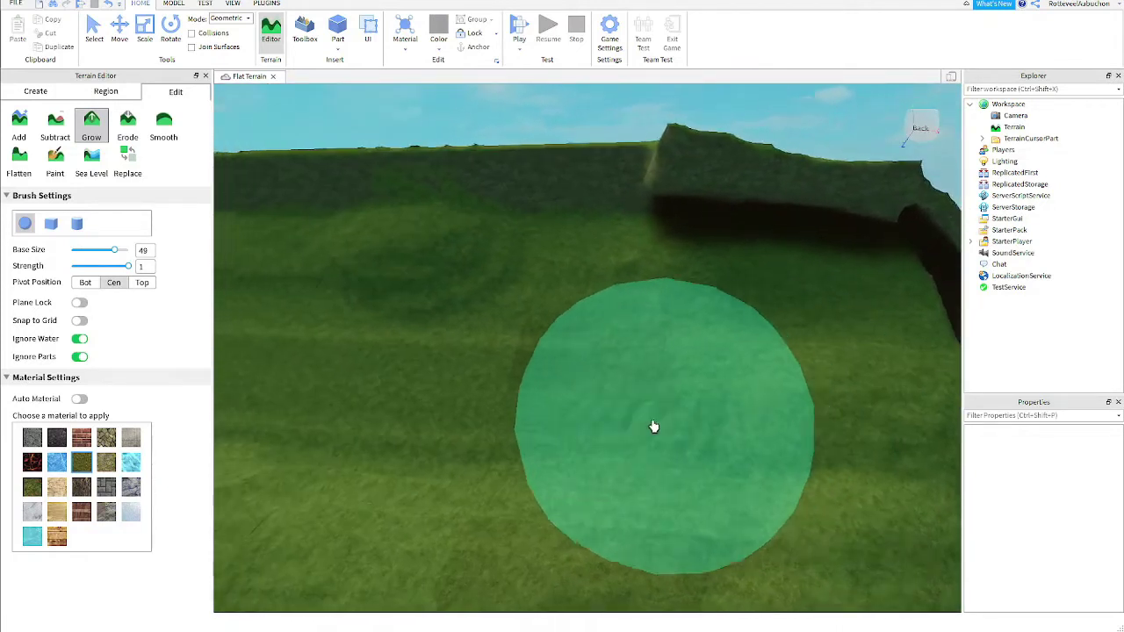
# Erode the steep upper lip of the side wall with base size 29 and strength 1
pyautogui.moveTo(650, 425); pyautogui.dragTo(514, 404, button='right')
pyautogui.click(126, 128)
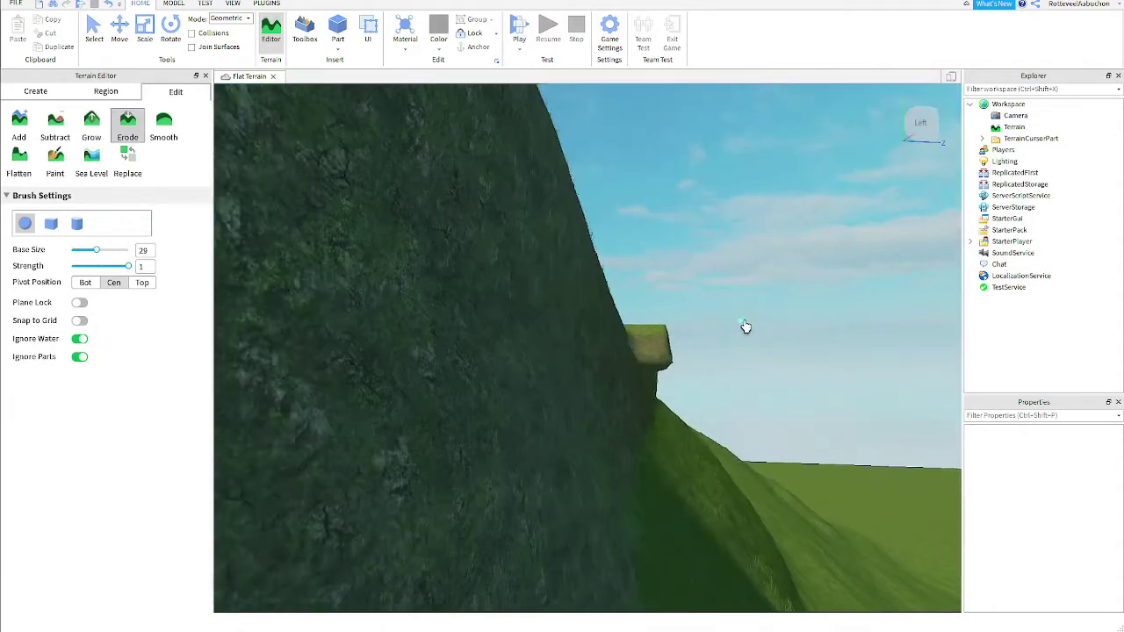
pyautogui.press('w')
pyautogui.moveTo(745, 326); pyautogui.dragTo(741, 329, button='right')
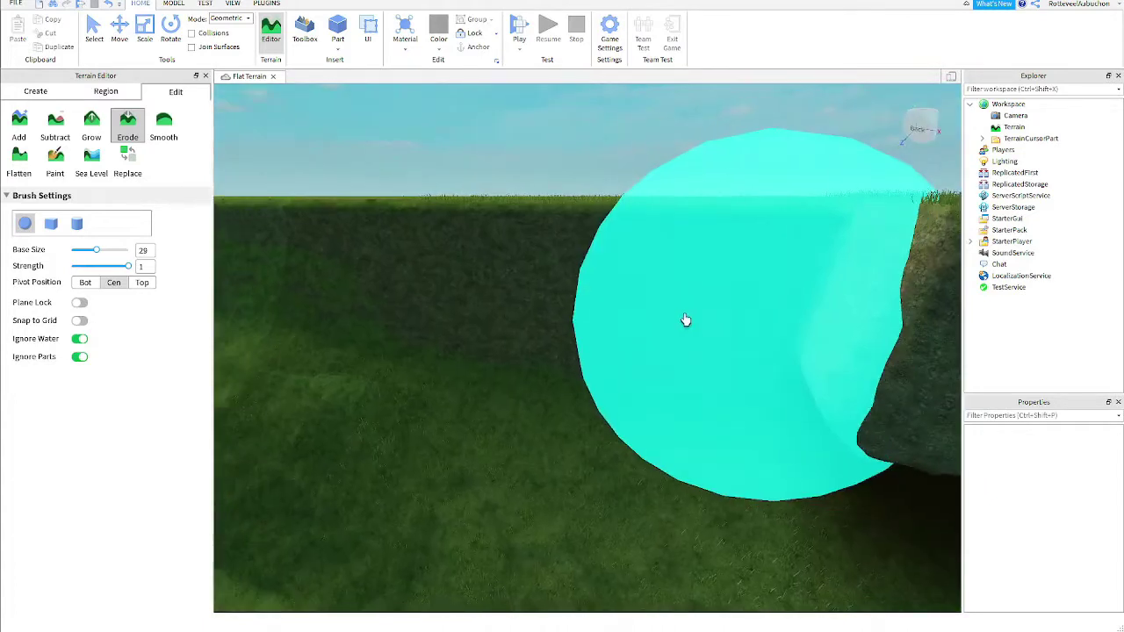
pyautogui.moveTo(659, 355); pyautogui.dragTo(655, 355, button='right')
pyautogui.press('s')
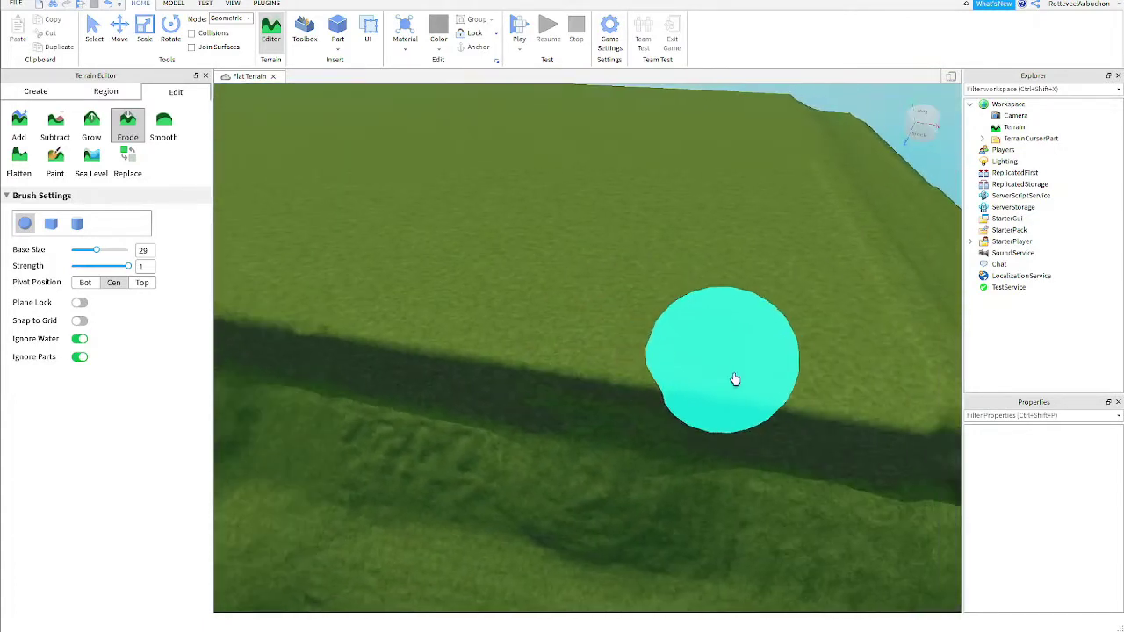
pyautogui.press('a')
pyautogui.moveTo(763, 389); pyautogui.dragTo(496, 371)
pyautogui.moveTo(566, 381); pyautogui.dragTo(589, 444, button='right')
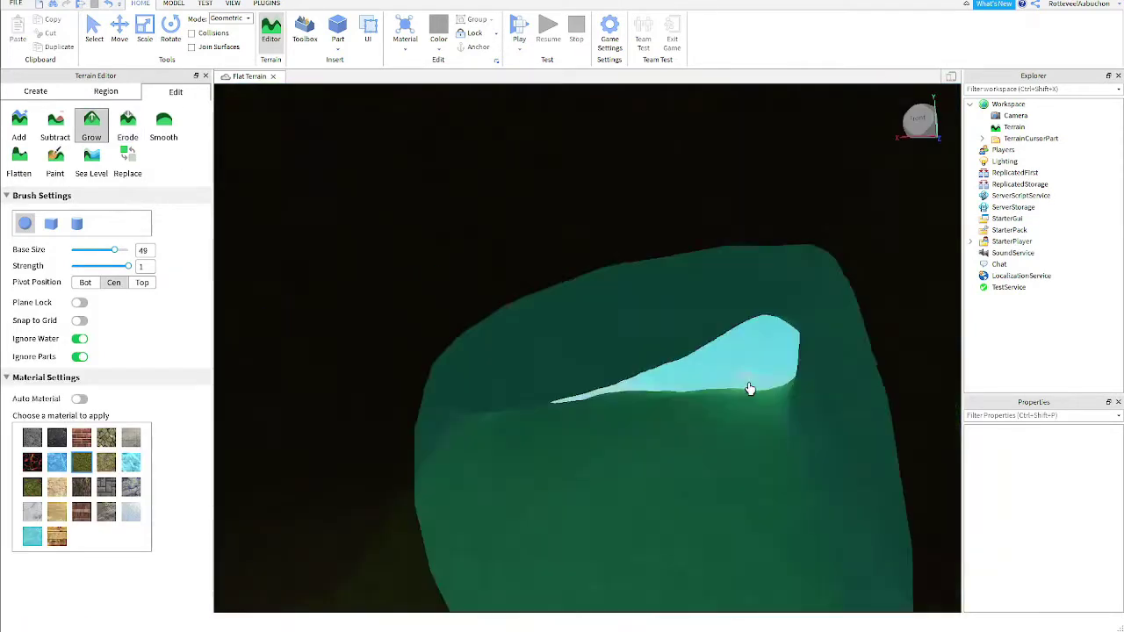
# Grow grass terrain around the corner ridge with base size 49 and switch to the Smooth brush
pyautogui.moveTo(750, 388); pyautogui.dragTo(678, 451, button='right')
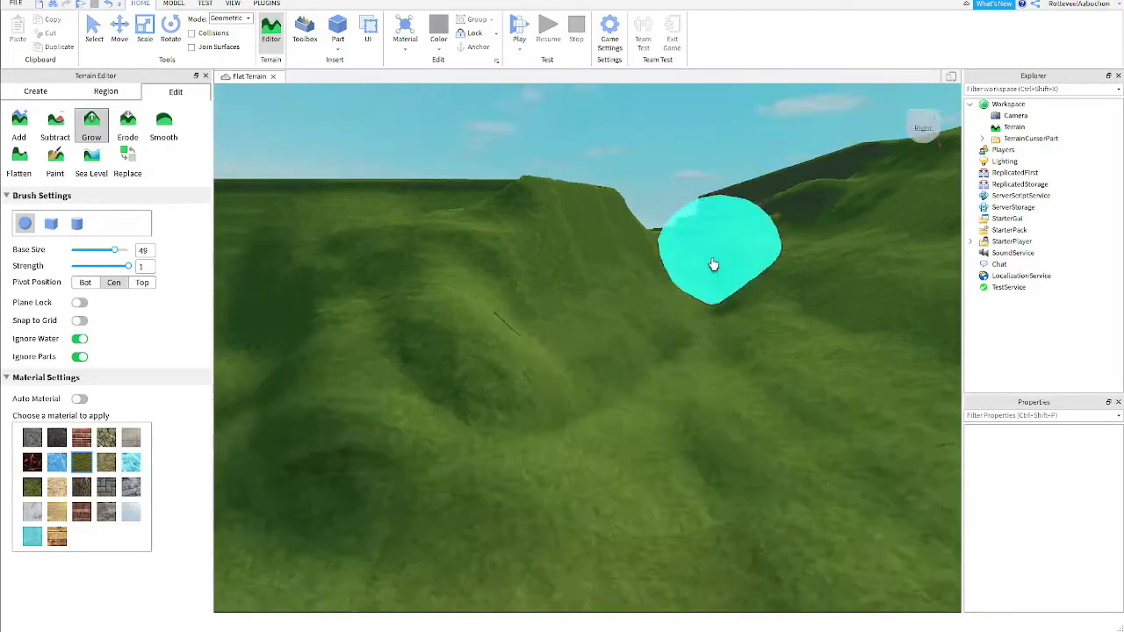
pyautogui.moveTo(710, 264); pyautogui.dragTo(492, 328, button='right')
pyautogui.moveTo(492, 328)
pyautogui.mouseDown()
pyautogui.moveTo(424, 439)
pyautogui.moveTo(777, 346)
pyautogui.mouseUp()
pyautogui.click(163, 125)
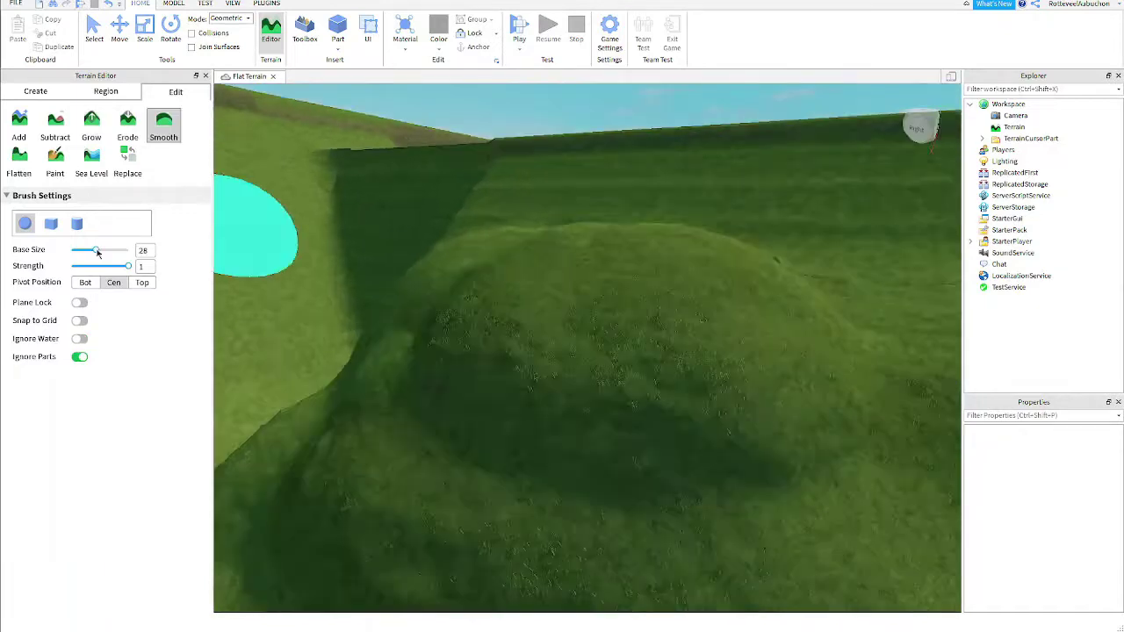
# Grow more grass mounds along the surrounding slopes, reducing the Grow brush's base size to 43
pyautogui.click(92, 124)
pyautogui.moveTo(524, 325)
pyautogui.mouseDown(button='right')
pyautogui.moveTo(471, 308)
pyautogui.moveTo(716, 439)
pyautogui.moveTo(391, 336)
pyautogui.moveTo(589, 388)
pyautogui.mouseUp(button='right')
pyautogui.moveTo(457, 339)
pyautogui.mouseDown(button='right')
pyautogui.moveTo(550, 515)
pyautogui.moveTo(758, 351)
pyautogui.moveTo(624, 474)
pyautogui.moveTo(712, 418)
pyautogui.moveTo(679, 311)
pyautogui.moveTo(652, 454)
pyautogui.moveTo(592, 341)
pyautogui.moveTo(589, 468)
pyautogui.moveTo(702, 280)
pyautogui.moveTo(699, 492)
pyautogui.moveTo(707, 353)
pyautogui.moveTo(491, 454)
pyautogui.moveTo(389, 325)
pyautogui.mouseUp(button='right')
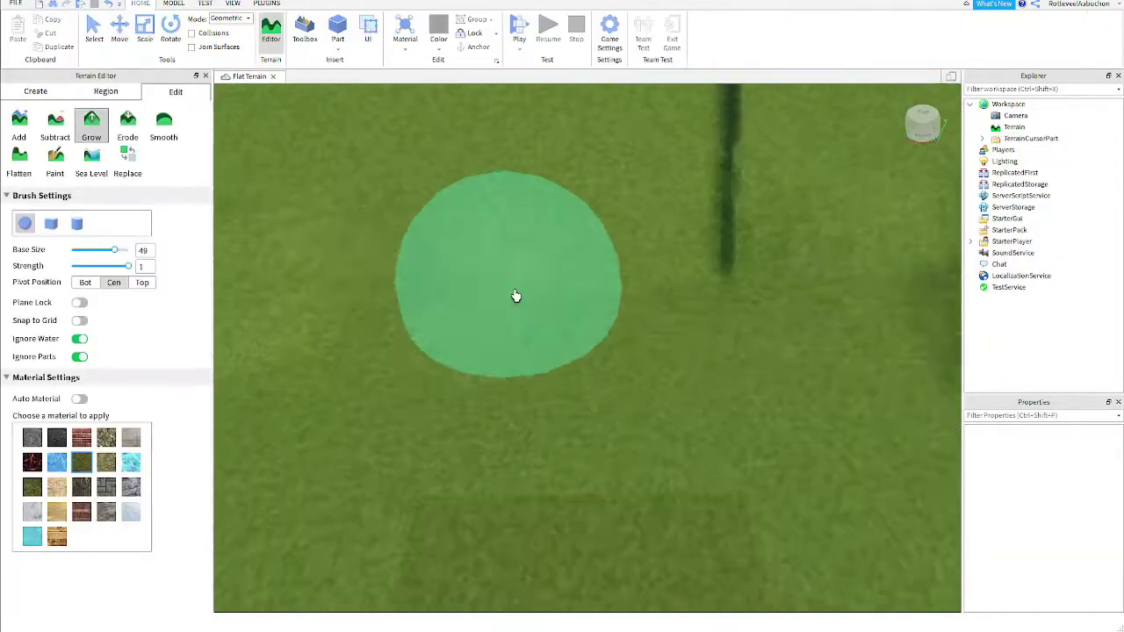
pyautogui.moveTo(514, 296)
pyautogui.mouseDown(button='right')
pyautogui.moveTo(726, 283)
pyautogui.moveTo(489, 276)
pyautogui.moveTo(532, 368)
pyautogui.mouseUp(button='right')
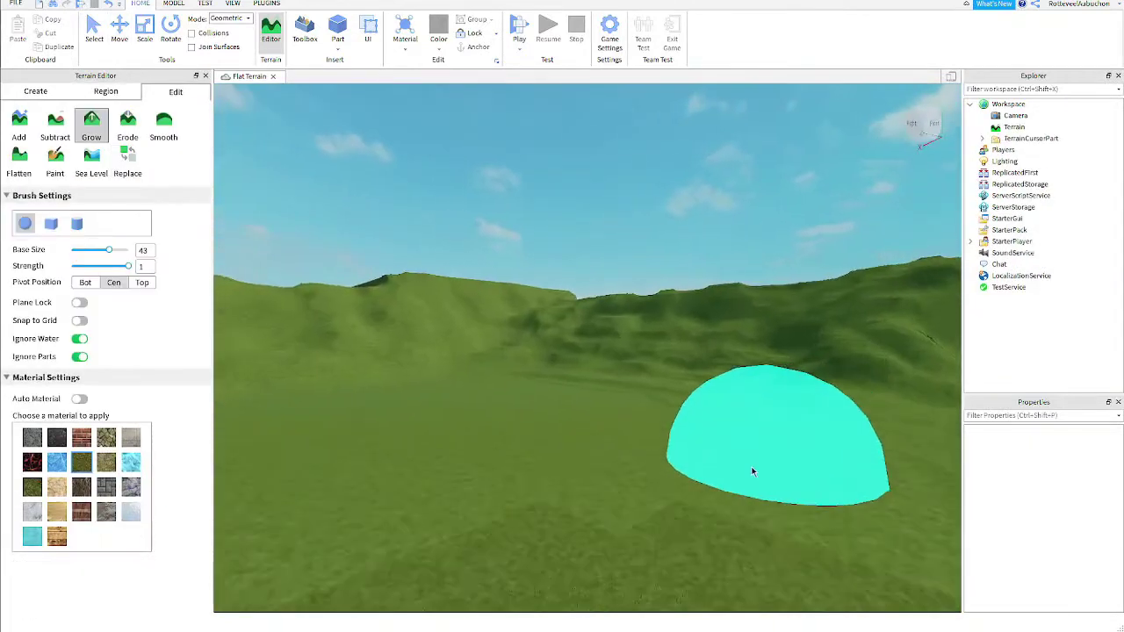
pyautogui.moveTo(752, 468); pyautogui.dragTo(750, 468, button='right')
pyautogui.moveTo(751, 467)
pyautogui.mouseDown()
pyautogui.moveTo(537, 389)
pyautogui.moveTo(489, 389)
pyautogui.mouseUp()
pyautogui.moveTo(489, 389); pyautogui.dragTo(492, 387, button='right')
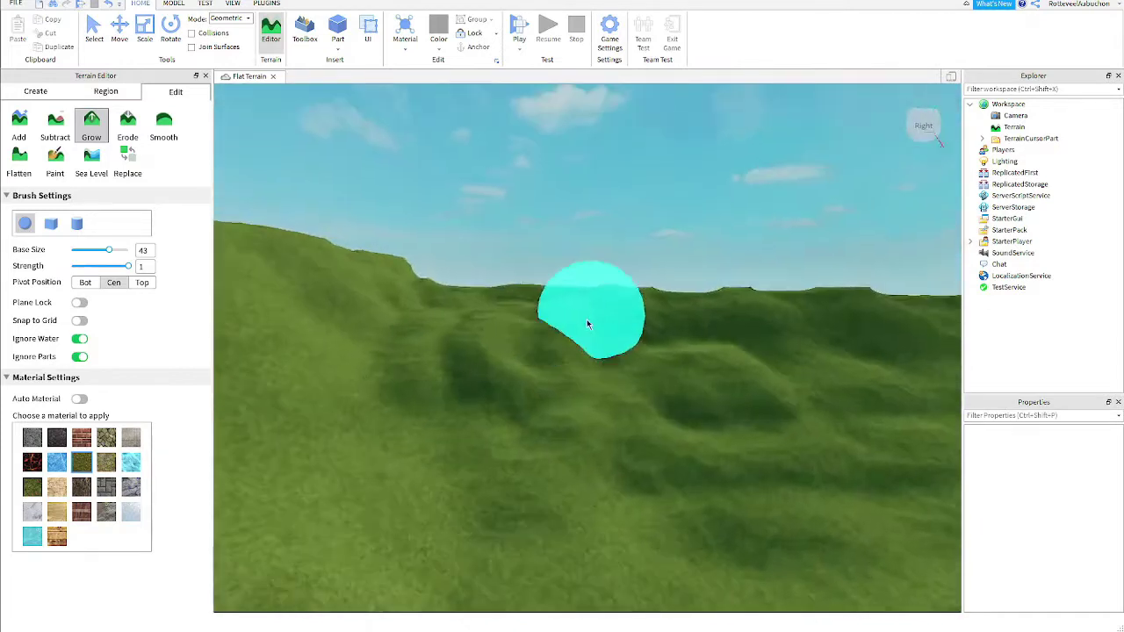
# Grow grass bumps along the crest of the corner ridge with the Grow brush
pyautogui.moveTo(587, 323); pyautogui.dragTo(589, 339, button='right')
pyautogui.press('w')
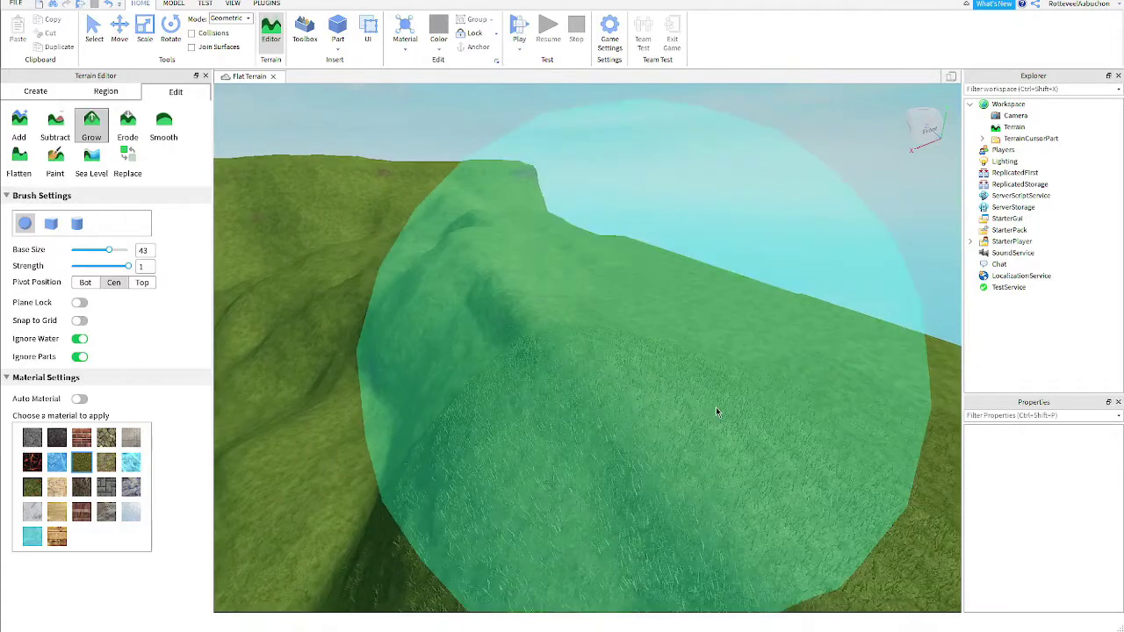
pyautogui.moveTo(832, 382); pyautogui.dragTo(830, 379, button='right')
pyautogui.press('d')
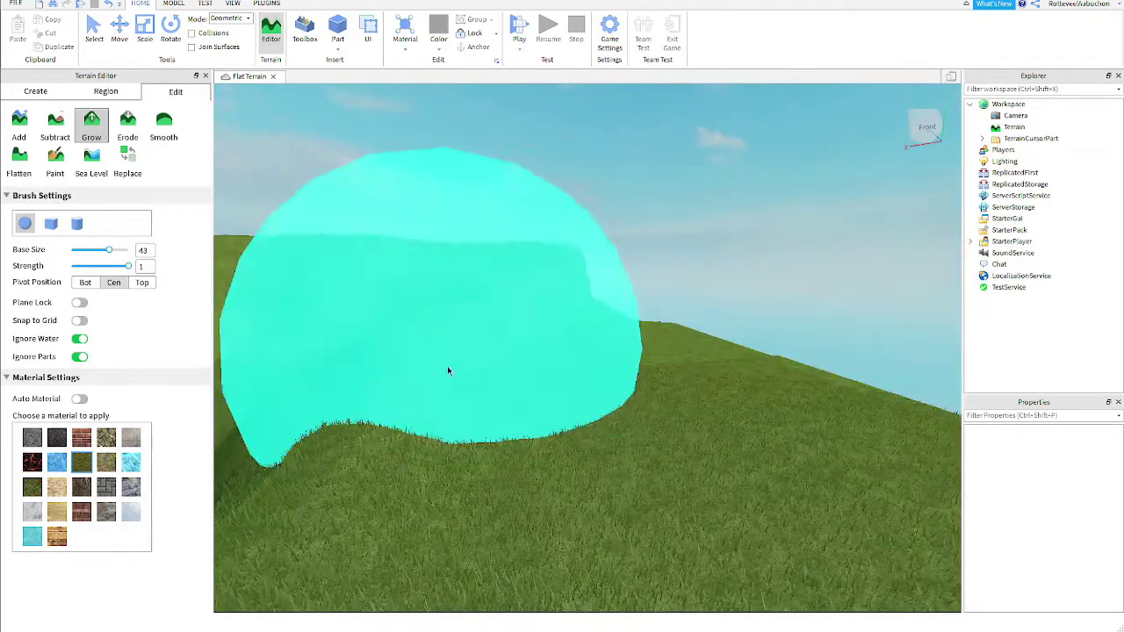
pyautogui.moveTo(448, 370)
pyautogui.mouseDown()
pyautogui.moveTo(594, 381)
pyautogui.moveTo(607, 293)
pyautogui.mouseUp()
pyautogui.press('w')
pyautogui.moveTo(606, 292); pyautogui.dragTo(604, 295, button='right')
pyautogui.press('s')
pyautogui.moveTo(519, 413)
pyautogui.mouseDown()
pyautogui.moveTo(577, 414)
pyautogui.moveTo(407, 513)
pyautogui.moveTo(577, 366)
pyautogui.moveTo(656, 318)
pyautogui.moveTo(594, 388)
pyautogui.moveTo(583, 345)
pyautogui.moveTo(584, 398)
pyautogui.mouseUp()
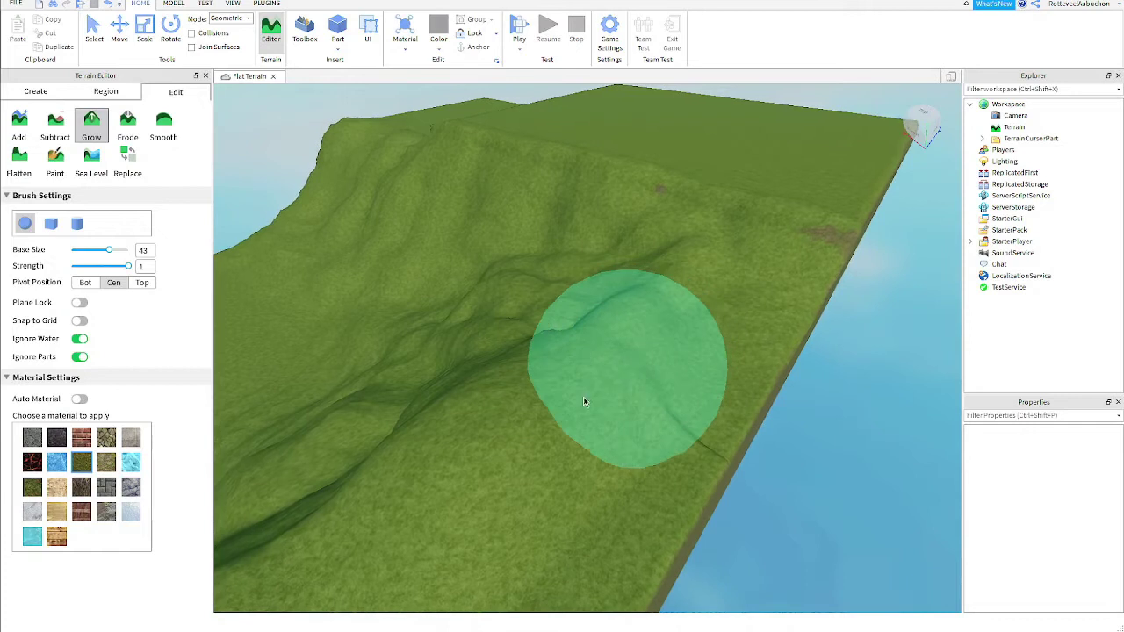
# Grow grass mounds along the flat ridge top beside the map edge
pyautogui.moveTo(584, 398)
pyautogui.mouseDown(button='right')
pyautogui.moveTo(574, 372)
pyautogui.moveTo(625, 378)
pyautogui.mouseUp(button='right')
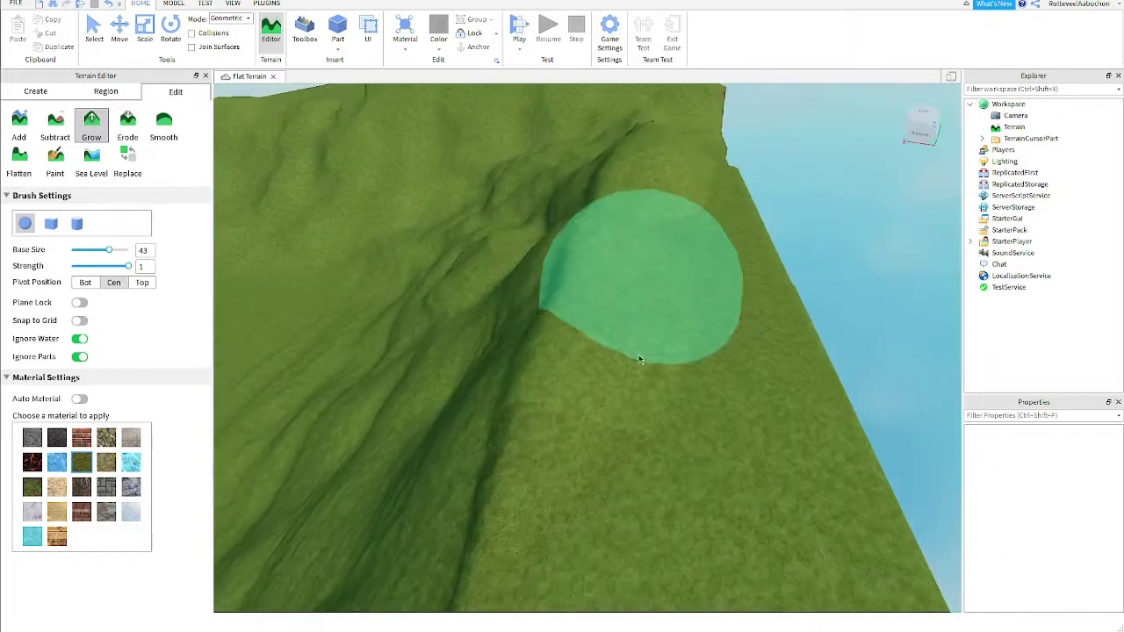
pyautogui.moveTo(641, 330); pyautogui.dragTo(659, 474)
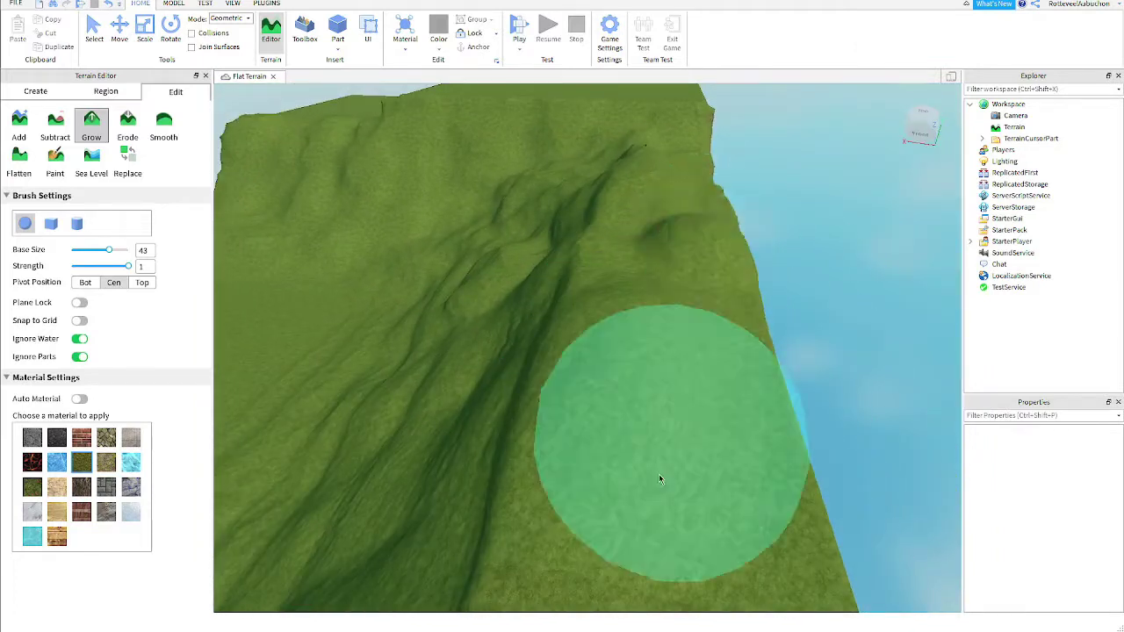
pyautogui.moveTo(659, 474)
pyautogui.mouseDown(button='right')
pyautogui.moveTo(553, 461)
pyautogui.moveTo(710, 585)
pyautogui.moveTo(459, 180)
pyautogui.moveTo(658, 285)
pyautogui.moveTo(461, 395)
pyautogui.mouseUp(button='right')
pyautogui.moveTo(461, 395); pyautogui.dragTo(530, 445)
pyautogui.moveTo(529, 446)
pyautogui.mouseDown(button='right')
pyautogui.moveTo(647, 313)
pyautogui.moveTo(489, 499)
pyautogui.moveTo(647, 371)
pyautogui.moveTo(775, 382)
pyautogui.moveTo(791, 219)
pyautogui.moveTo(530, 285)
pyautogui.moveTo(386, 415)
pyautogui.moveTo(492, 249)
pyautogui.moveTo(648, 187)
pyautogui.moveTo(599, 431)
pyautogui.moveTo(628, 457)
pyautogui.moveTo(508, 367)
pyautogui.moveTo(551, 454)
pyautogui.moveTo(565, 377)
pyautogui.mouseUp(button='right')
# Examine the sculpted grass slopes around the valley from several sides
pyautogui.click(127, 125)
pyautogui.click(91, 125)
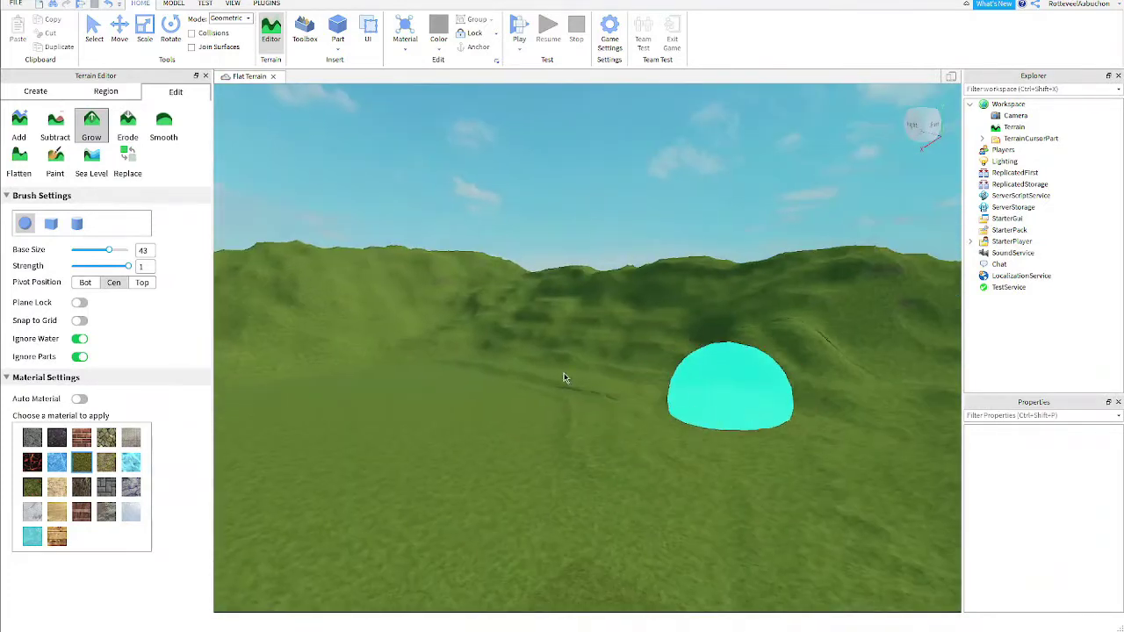
pyautogui.moveTo(462, 370)
pyautogui.mouseDown(button='right')
pyautogui.moveTo(521, 359)
pyautogui.moveTo(524, 371)
pyautogui.moveTo(430, 356)
pyautogui.mouseUp(button='right')
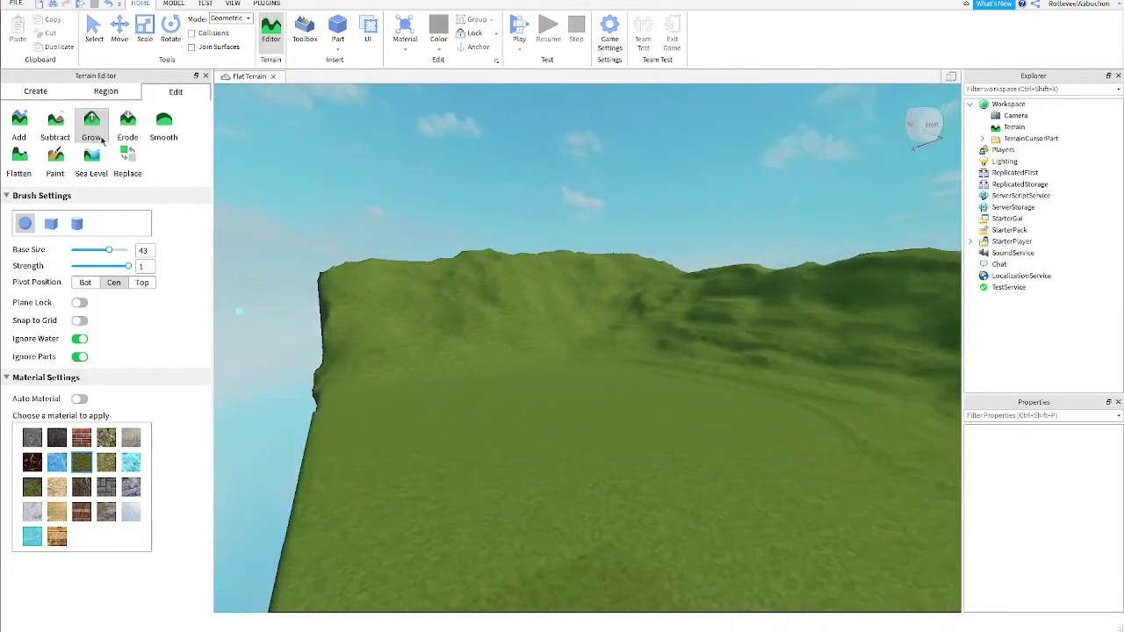
pyautogui.click(93, 127)
pyautogui.moveTo(628, 298); pyautogui.dragTo(629, 301, button='right')
pyautogui.moveTo(430, 274); pyautogui.dragTo(431, 275, button='right')
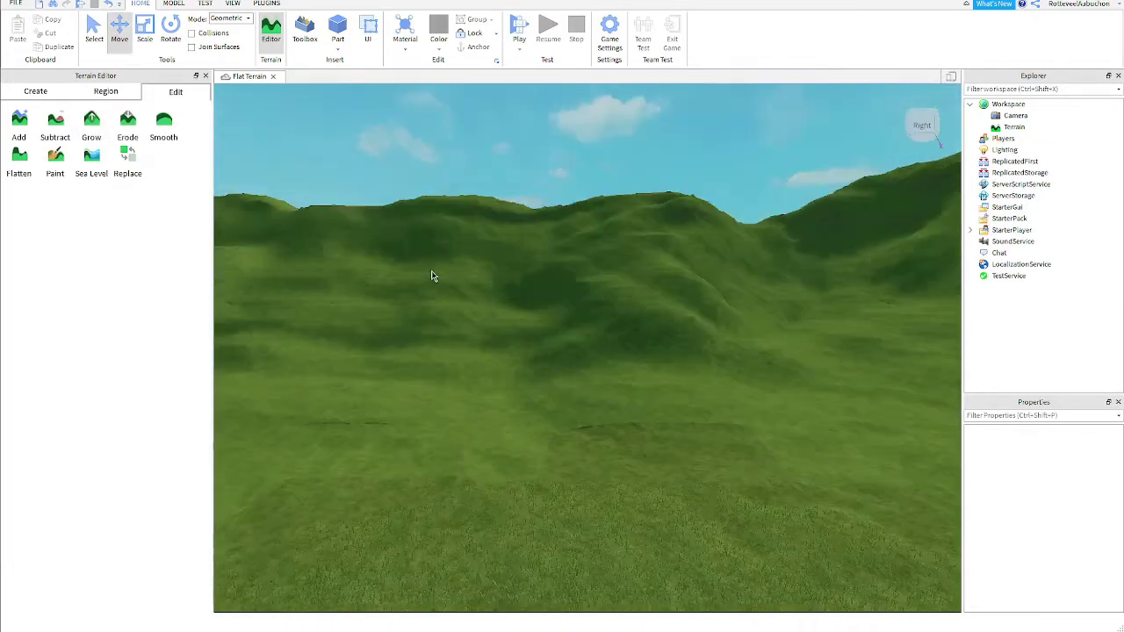
# Activate the Grow brush with strength 0.3 and the Rock material
pyautogui.click(92, 127)
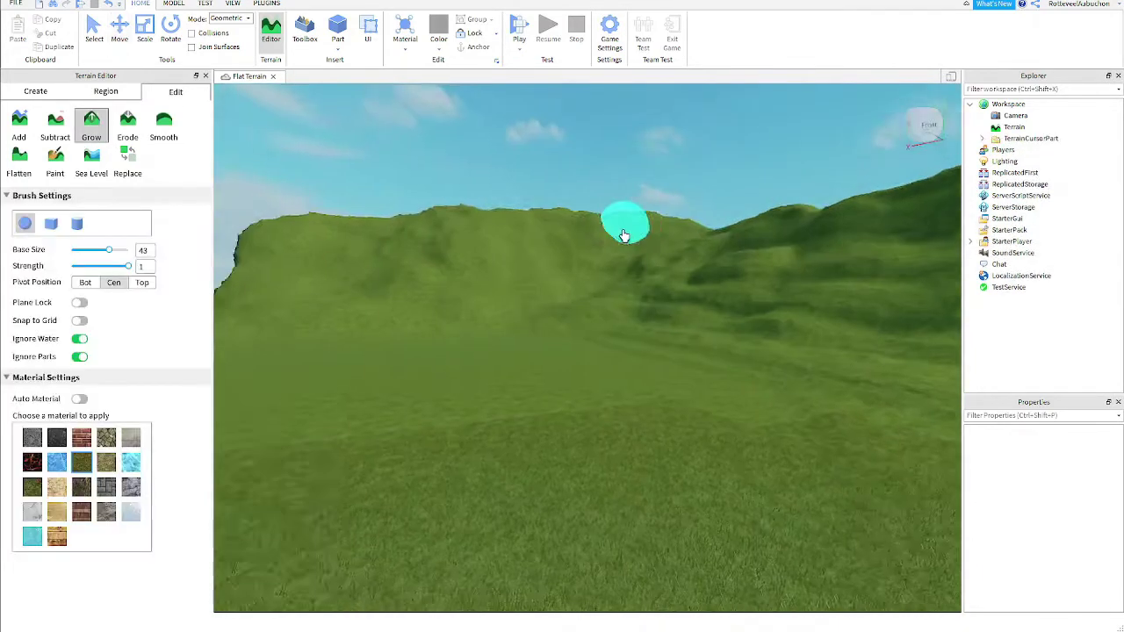
pyautogui.moveTo(625, 234); pyautogui.dragTo(623, 234, button='right')
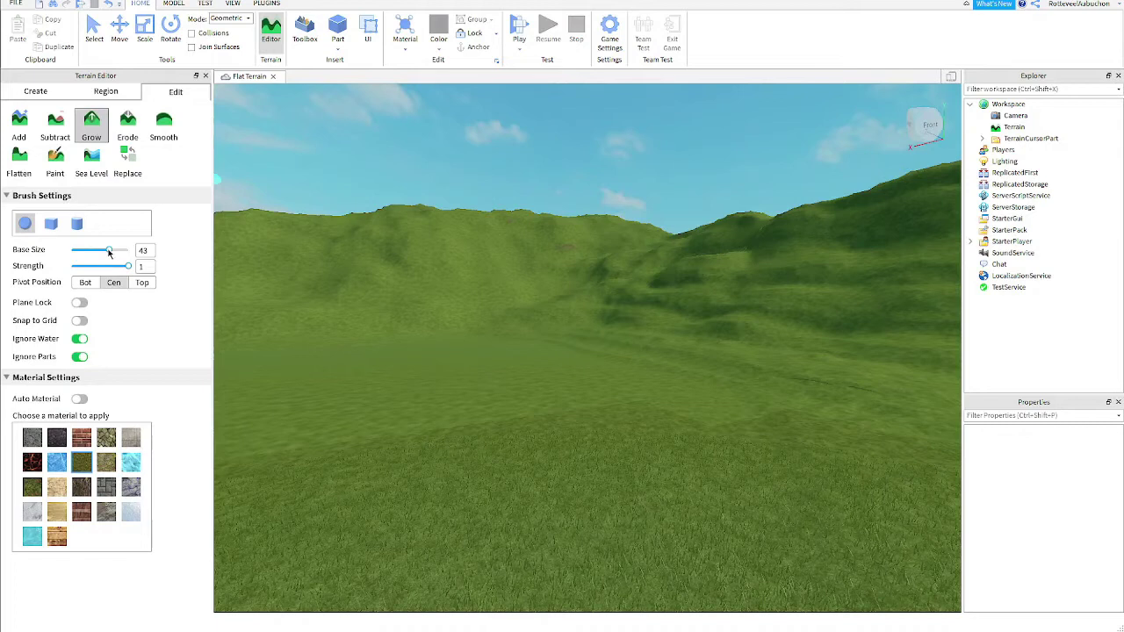
pyautogui.moveTo(401, 295); pyautogui.dragTo(401, 296, button='right')
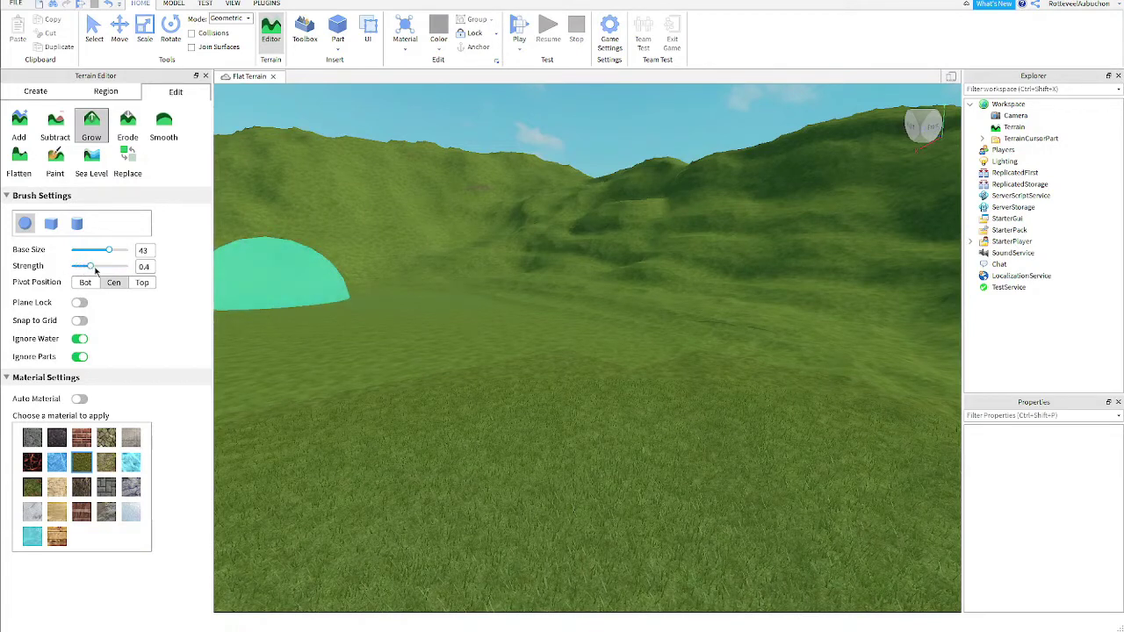
pyautogui.moveTo(95, 266); pyautogui.dragTo(83, 266)
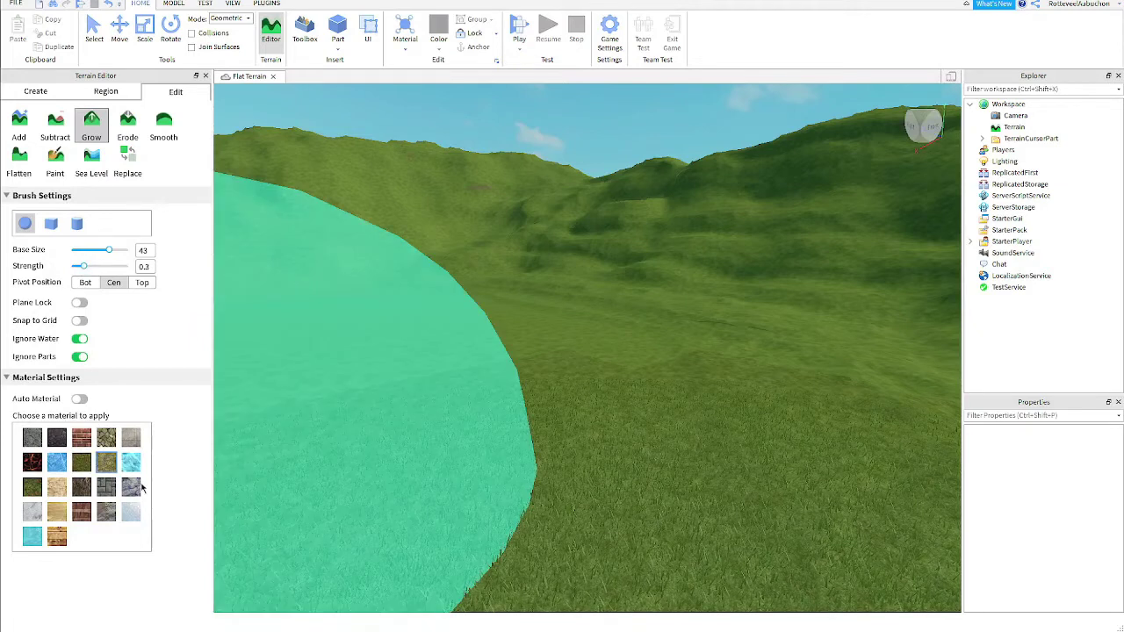
pyautogui.click(132, 488)
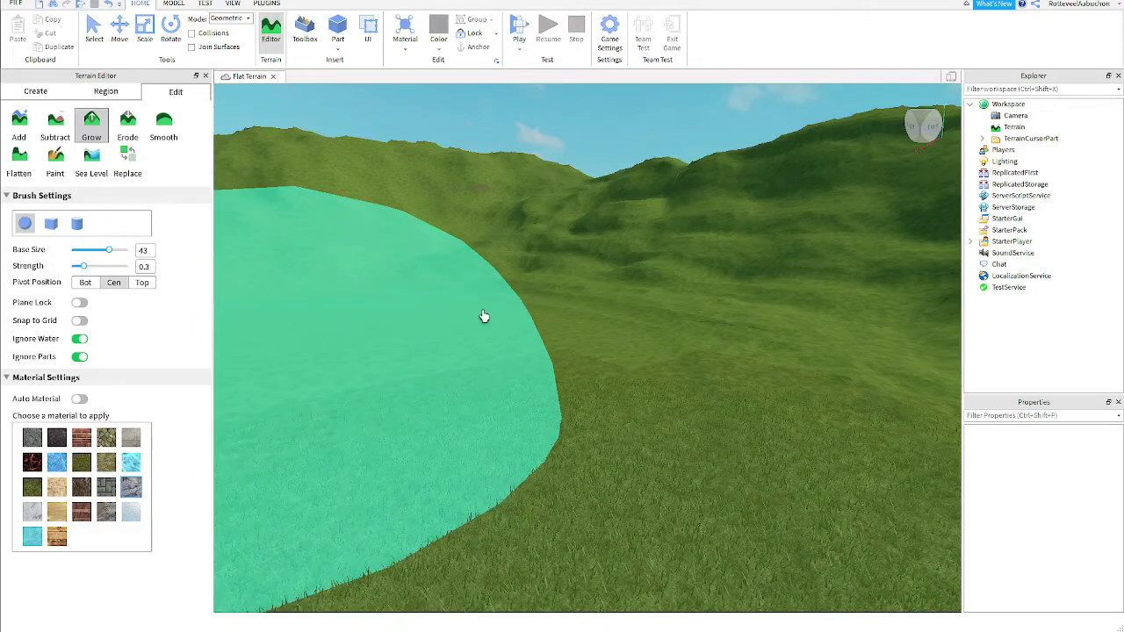
# Grow scattered rock patches over the grass slopes and their foot
pyautogui.moveTo(491, 289); pyautogui.dragTo(494, 291, button='right')
pyautogui.moveTo(524, 326)
pyautogui.mouseDown()
pyautogui.moveTo(367, 421)
pyautogui.moveTo(462, 421)
pyautogui.moveTo(701, 383)
pyautogui.moveTo(743, 314)
pyautogui.moveTo(667, 314)
pyautogui.moveTo(600, 343)
pyautogui.moveTo(492, 299)
pyautogui.mouseUp()
pyautogui.moveTo(491, 298)
pyautogui.mouseDown(button='right')
pyautogui.moveTo(486, 264)
pyautogui.moveTo(438, 307)
pyautogui.mouseUp(button='right')
pyautogui.moveTo(769, 395)
pyautogui.mouseDown(button='right')
pyautogui.moveTo(722, 427)
pyautogui.moveTo(625, 265)
pyautogui.mouseUp(button='right')
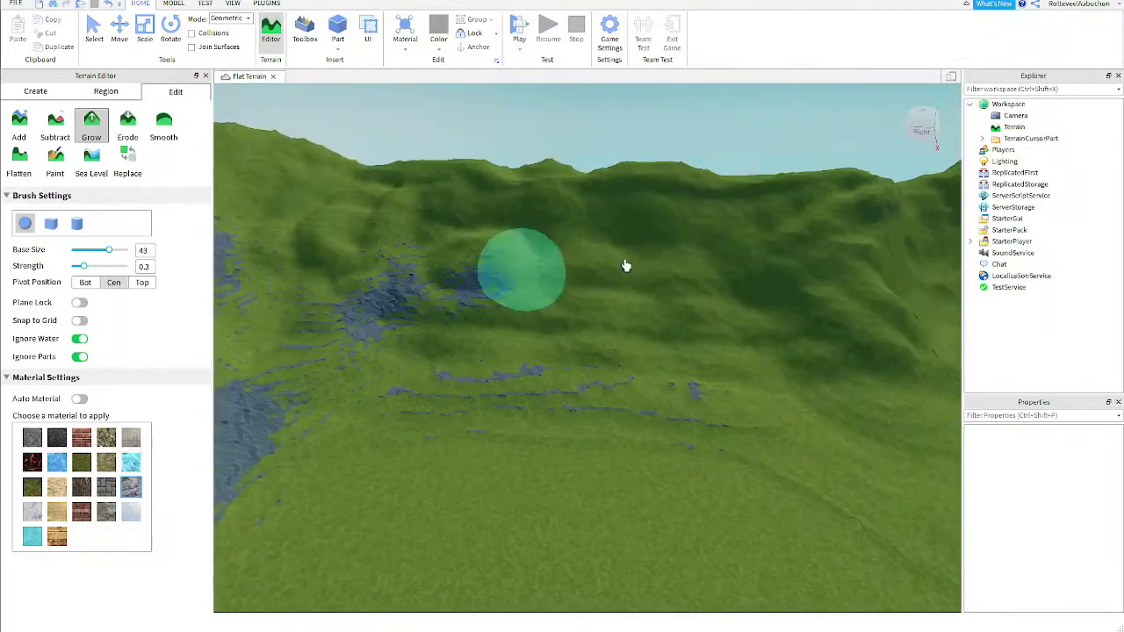
pyautogui.moveTo(397, 195)
pyautogui.mouseDown(button='right')
pyautogui.moveTo(534, 231)
pyautogui.moveTo(585, 405)
pyautogui.mouseUp(button='right')
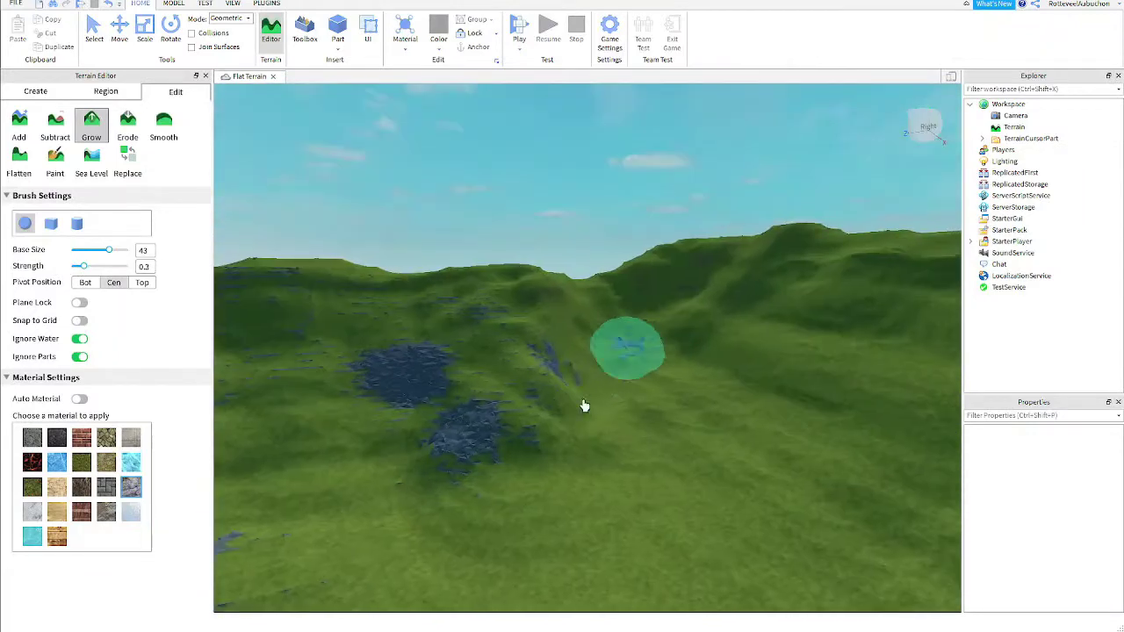
pyautogui.moveTo(597, 489)
pyautogui.mouseDown(button='right')
pyautogui.moveTo(620, 457)
pyautogui.moveTo(509, 284)
pyautogui.moveTo(705, 392)
pyautogui.moveTo(795, 383)
pyautogui.mouseUp(button='right')
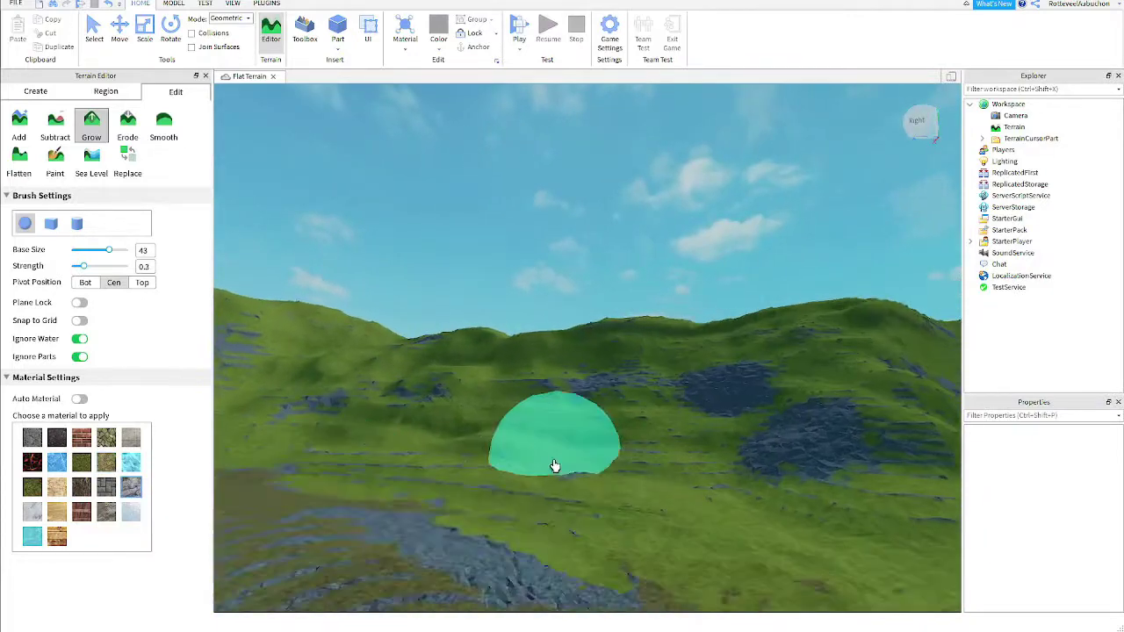
# Extend the rock patches across the end slope, the remaining hillsides and the valley floor
pyautogui.moveTo(554, 465)
pyautogui.mouseDown(button='right')
pyautogui.moveTo(327, 367)
pyautogui.moveTo(754, 386)
pyautogui.mouseUp(button='right')
pyautogui.moveTo(319, 513); pyautogui.dragTo(644, 218, button='right')
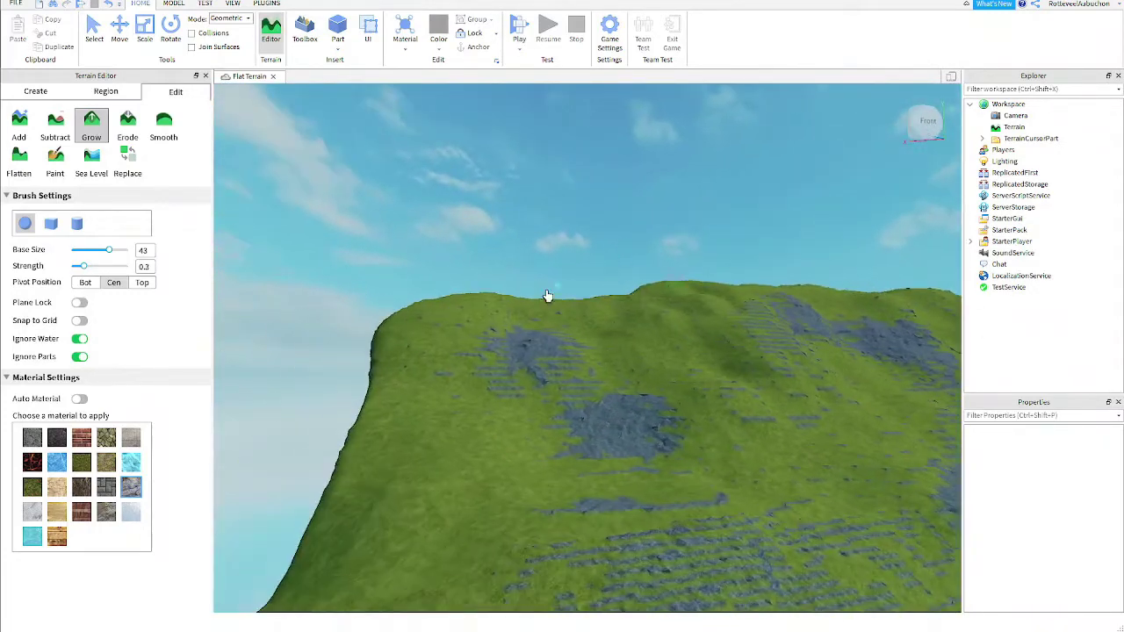
pyautogui.moveTo(544, 298); pyautogui.dragTo(545, 297, button='right')
pyautogui.moveTo(544, 383); pyautogui.dragTo(713, 387, button='right')
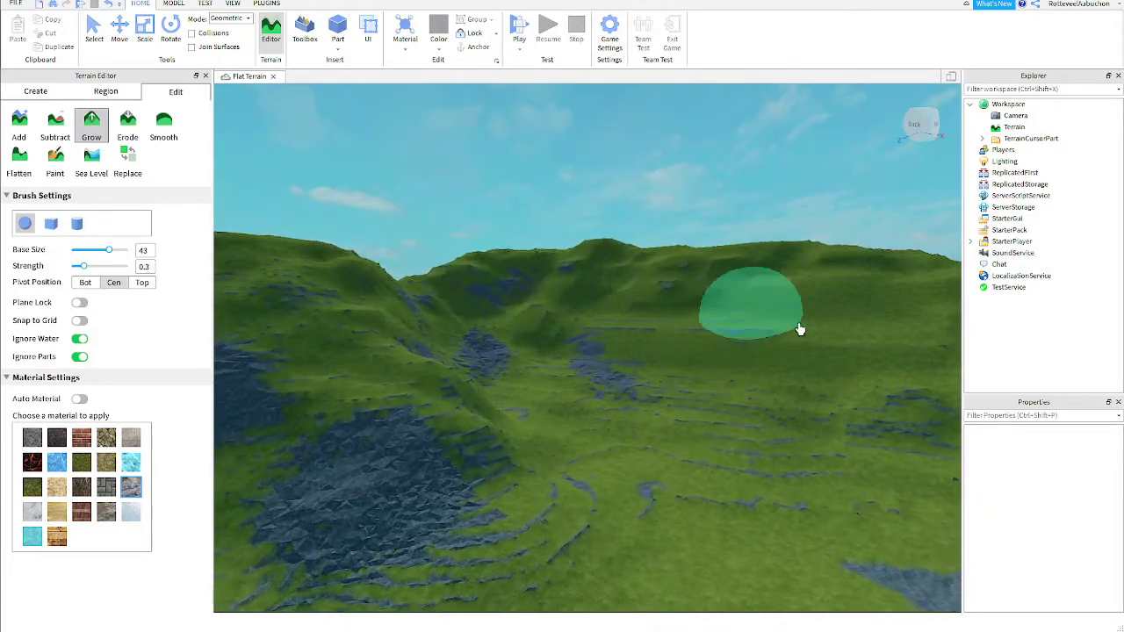
pyautogui.moveTo(831, 326)
pyautogui.mouseDown(button='right')
pyautogui.moveTo(742, 345)
pyautogui.moveTo(720, 308)
pyautogui.mouseUp(button='right')
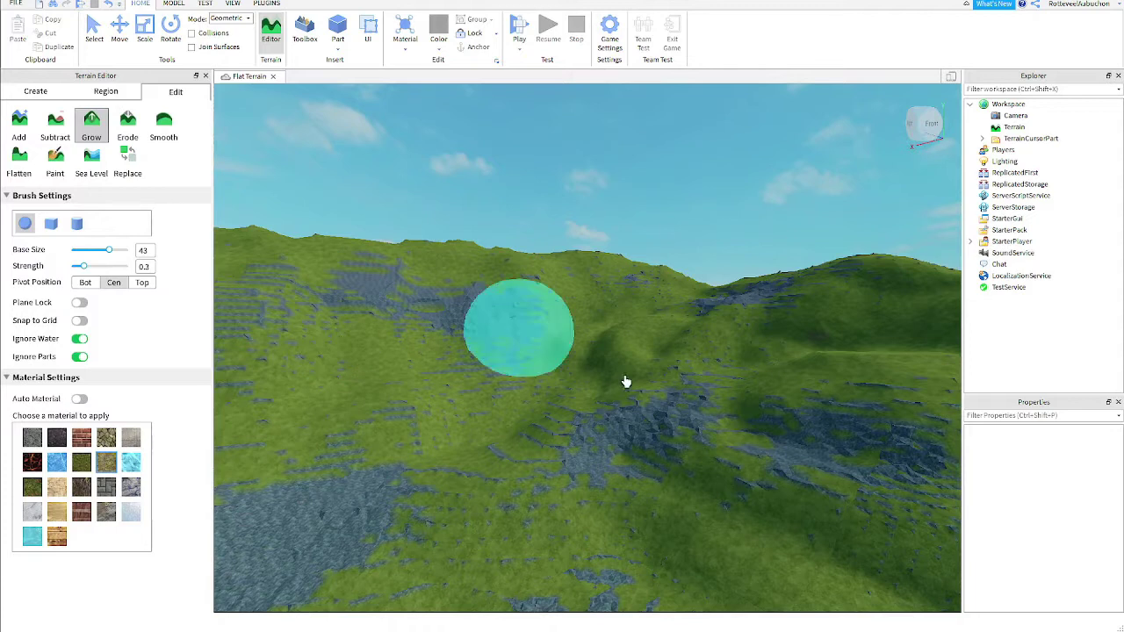
# Grow Ground material patches over the rock areas on the slopes and valley floor
pyautogui.moveTo(625, 382); pyautogui.dragTo(566, 402, button='right')
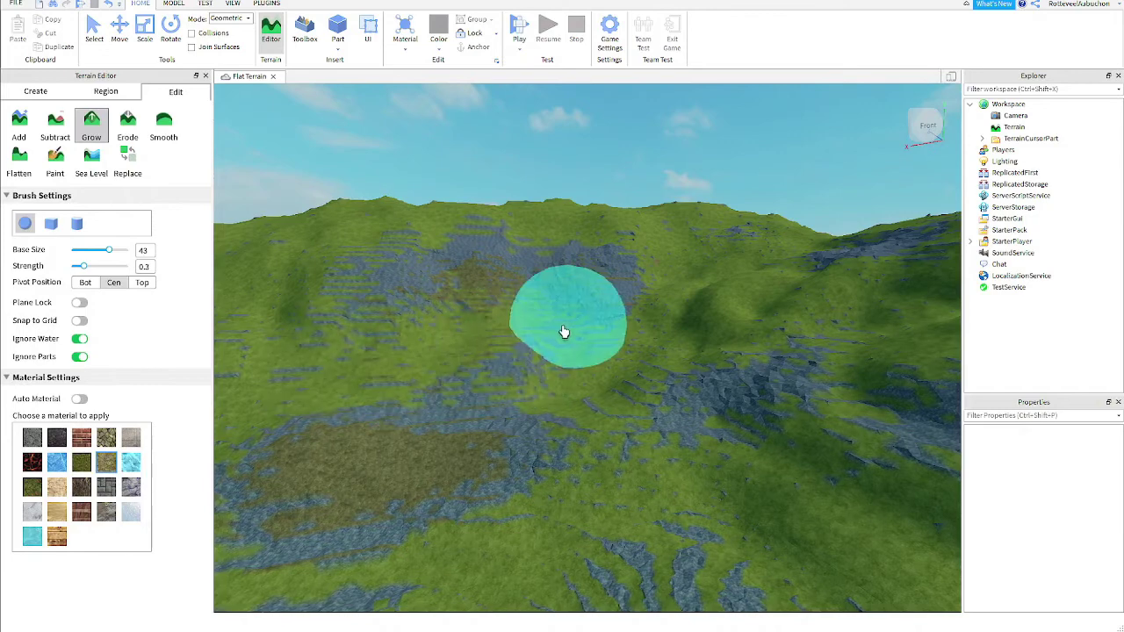
pyautogui.moveTo(563, 332); pyautogui.dragTo(570, 333, button='right')
pyautogui.moveTo(615, 279); pyautogui.dragTo(539, 359, button='right')
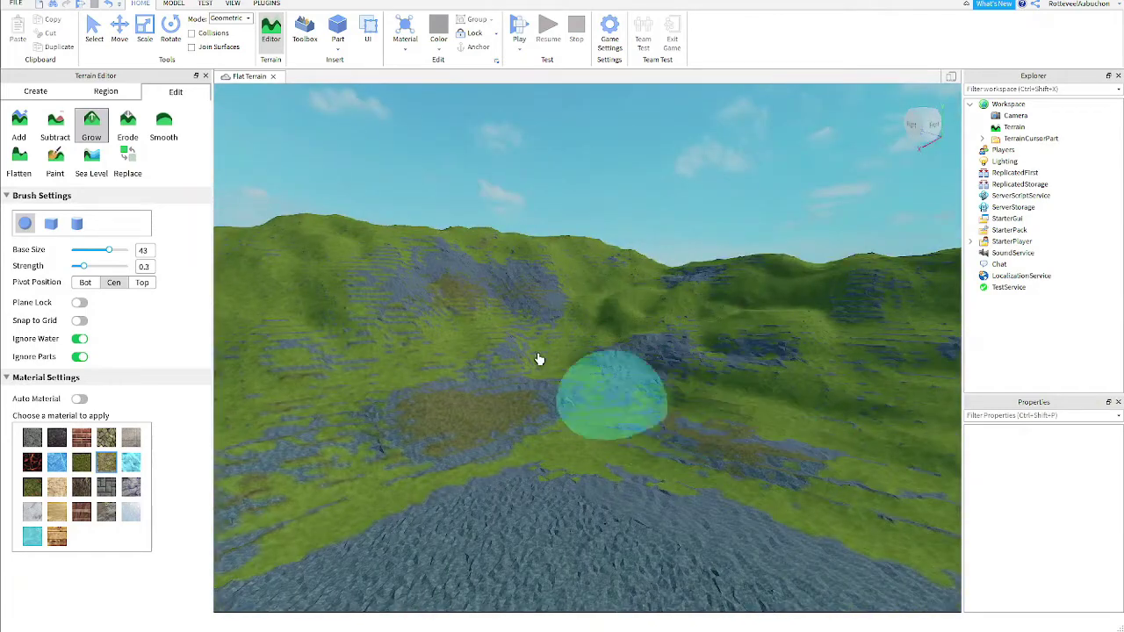
pyautogui.moveTo(660, 283)
pyautogui.mouseDown(button='right')
pyautogui.moveTo(710, 366)
pyautogui.moveTo(778, 290)
pyautogui.moveTo(582, 544)
pyautogui.moveTo(631, 261)
pyautogui.moveTo(728, 344)
pyautogui.moveTo(530, 248)
pyautogui.moveTo(649, 428)
pyautogui.moveTo(612, 371)
pyautogui.moveTo(694, 409)
pyautogui.moveTo(454, 279)
pyautogui.moveTo(708, 313)
pyautogui.moveTo(489, 355)
pyautogui.mouseUp(button='right')
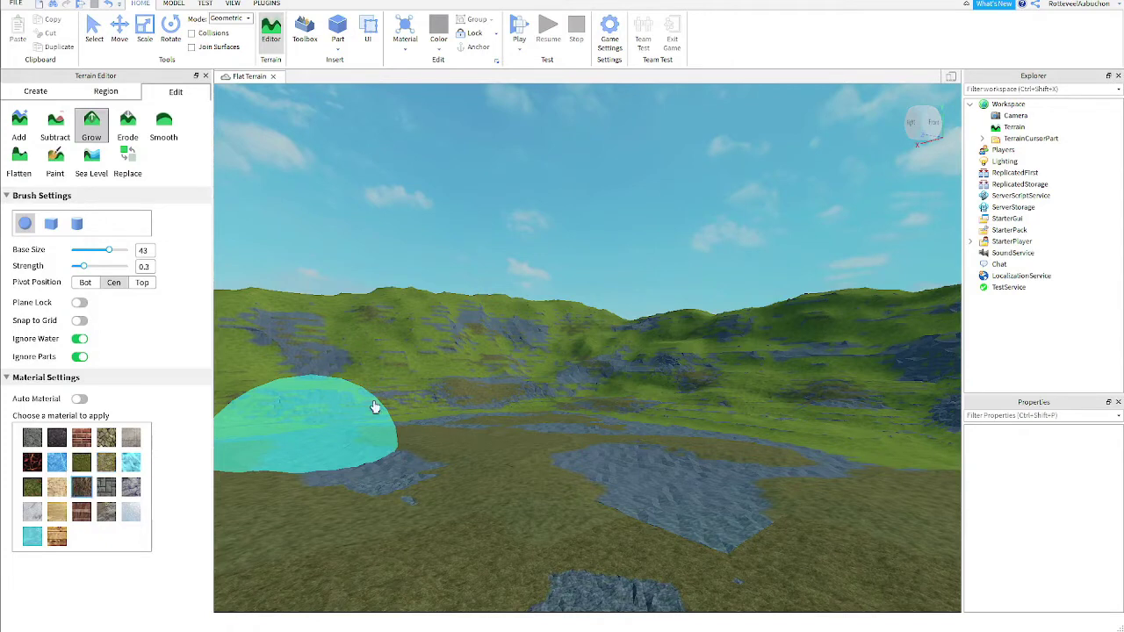
# Grow Mud patches among the rock and ground areas around the valley
pyautogui.moveTo(374, 406); pyautogui.dragTo(477, 372, button='right')
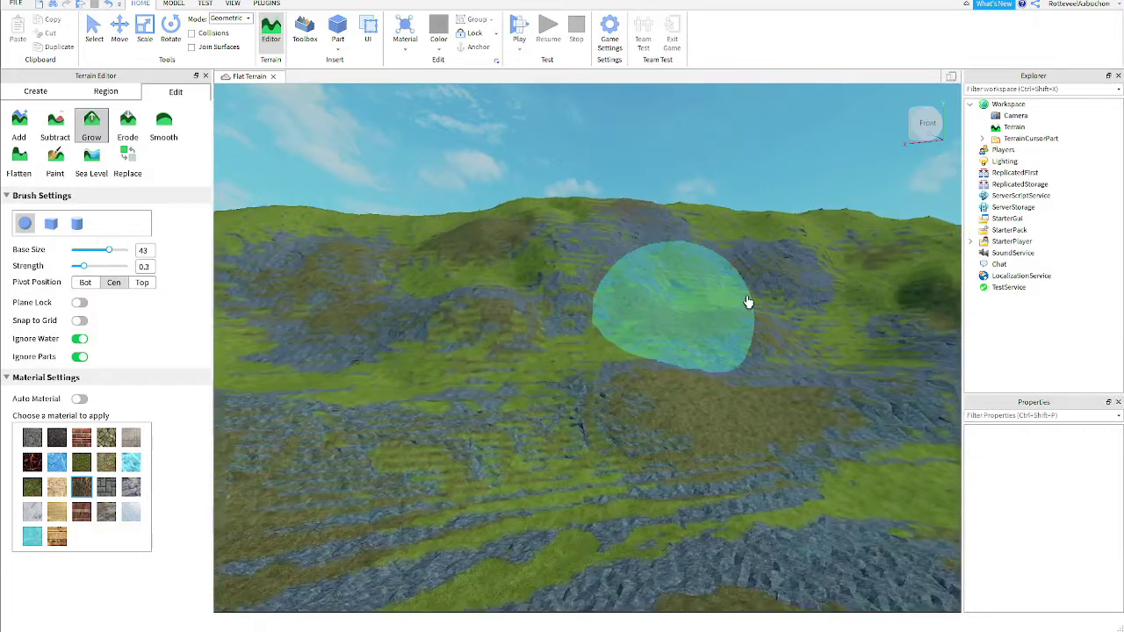
pyautogui.moveTo(748, 301); pyautogui.dragTo(744, 306, button='right')
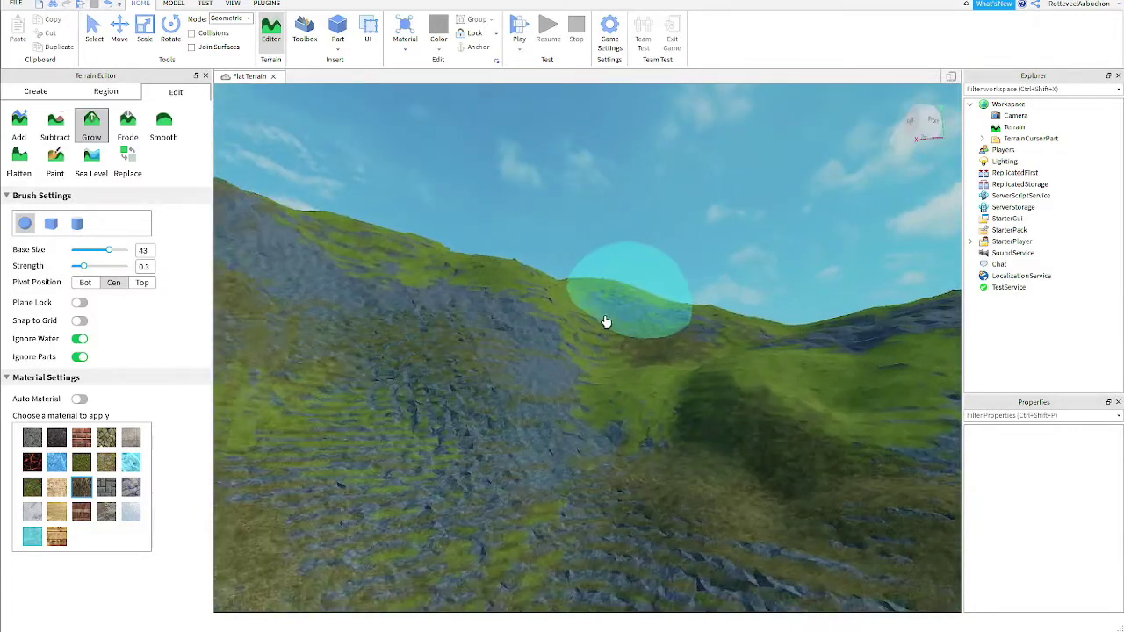
pyautogui.moveTo(606, 322)
pyautogui.mouseDown(button='right')
pyautogui.moveTo(664, 356)
pyautogui.moveTo(787, 369)
pyautogui.moveTo(695, 354)
pyautogui.moveTo(650, 377)
pyautogui.mouseUp(button='right')
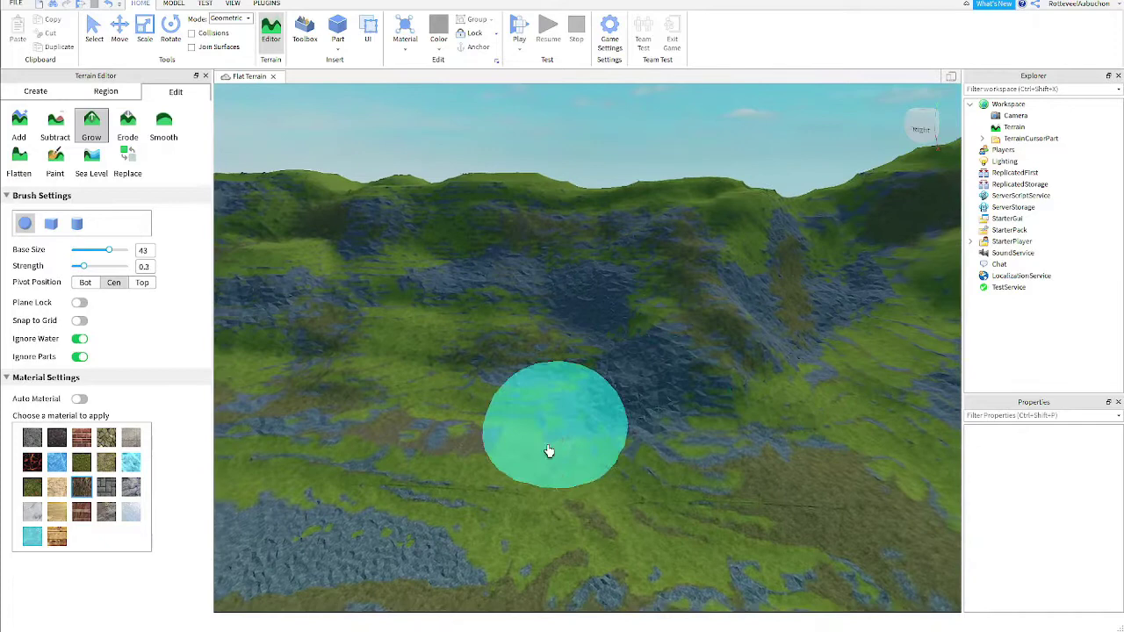
pyautogui.moveTo(549, 450)
pyautogui.mouseDown(button='right')
pyautogui.moveTo(790, 269)
pyautogui.moveTo(650, 518)
pyautogui.moveTo(689, 464)
pyautogui.mouseUp(button='right')
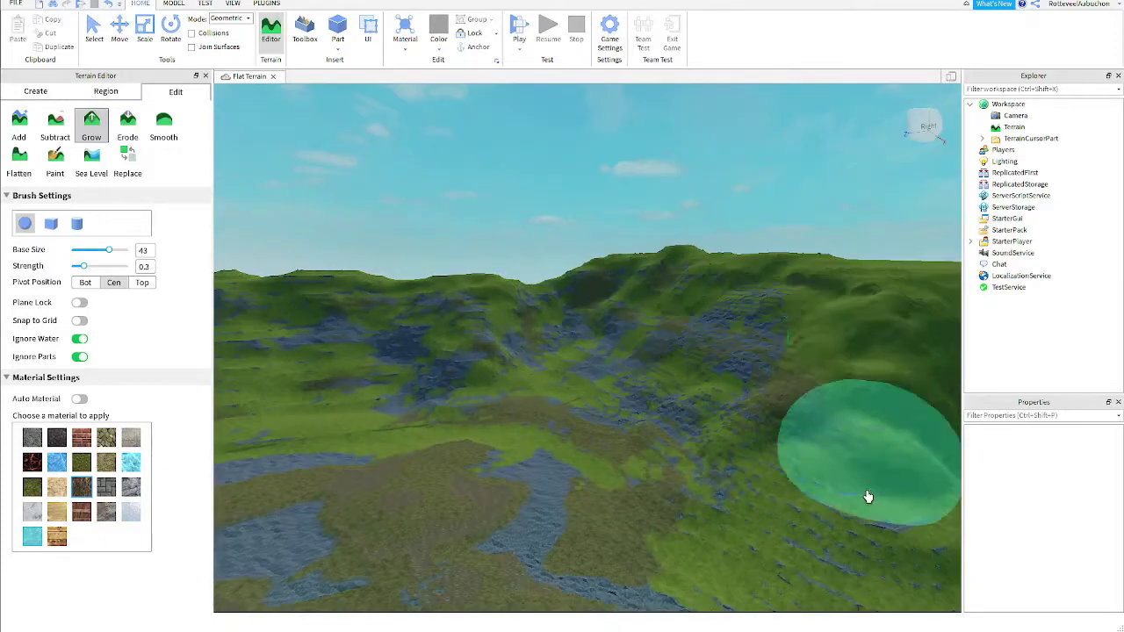
pyautogui.moveTo(653, 266); pyautogui.dragTo(654, 266, button='right')
pyautogui.press('d')
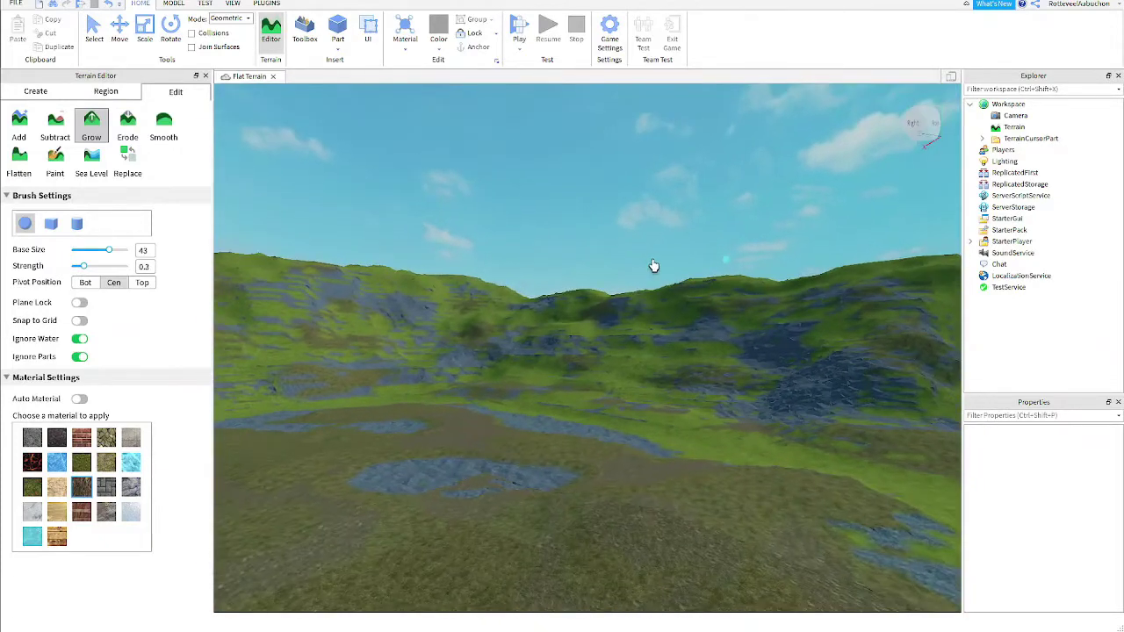
pyautogui.press('w')
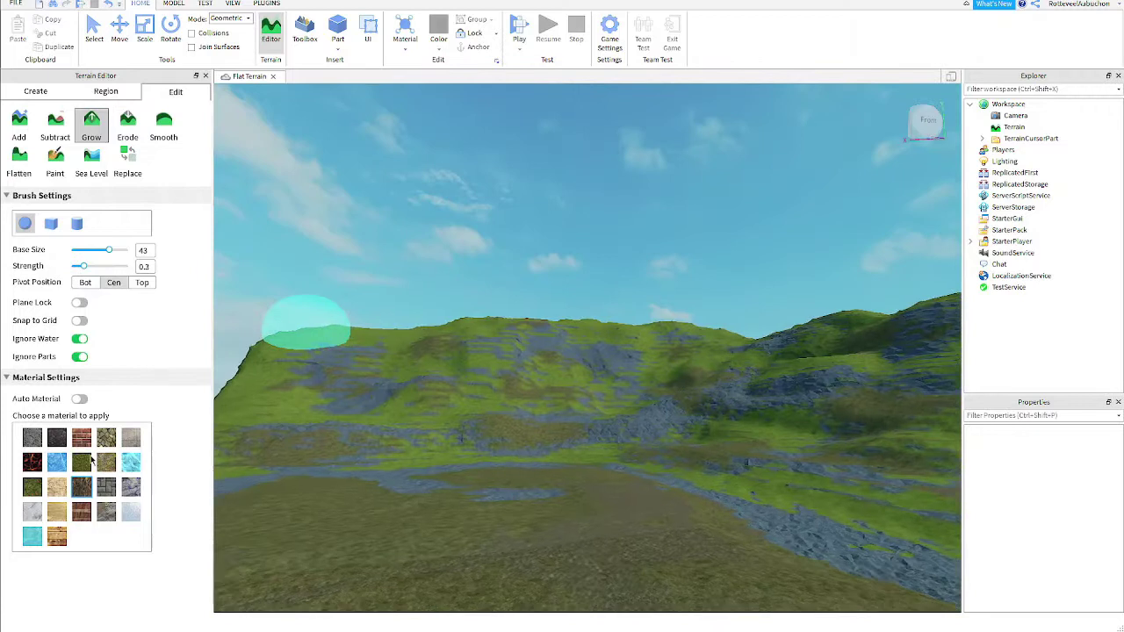
# Grow Grass patches back over the slopes and valley floor, leaving winding strips of rock, ground and mud between them
pyautogui.scroll(5, 451, 369)
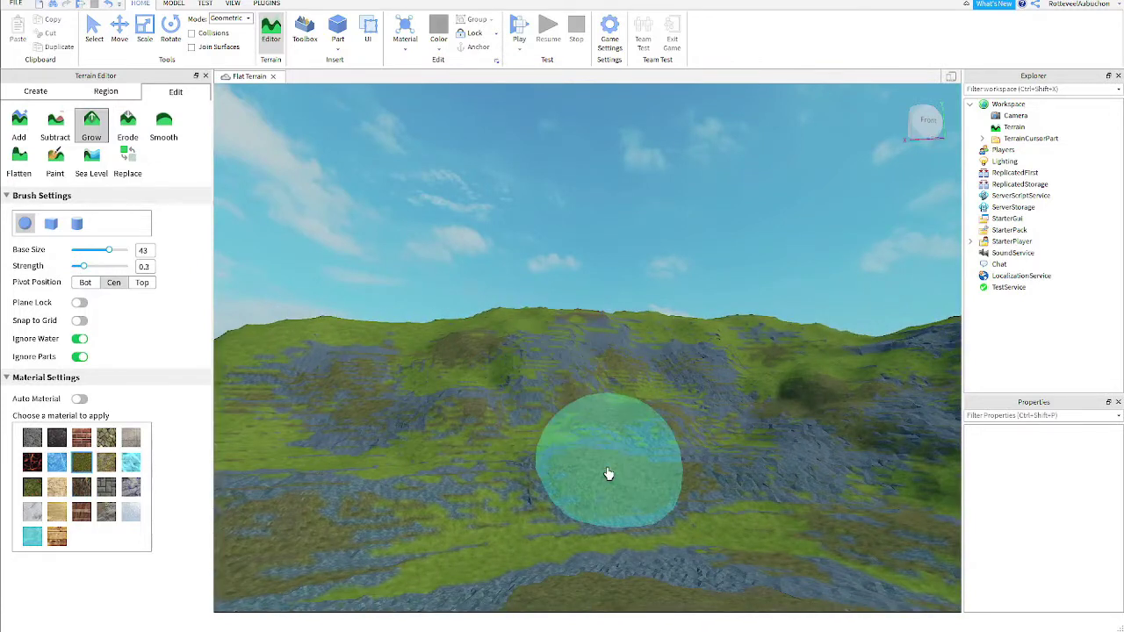
pyautogui.scroll(8, 795, 426)
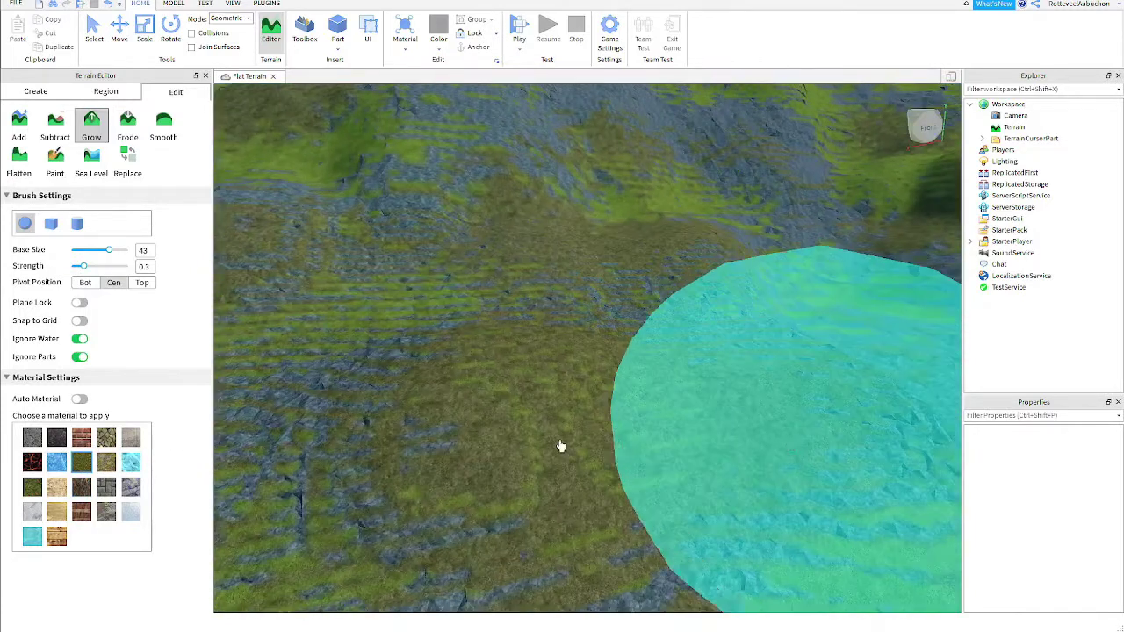
pyautogui.scroll(-8, 782, 340)
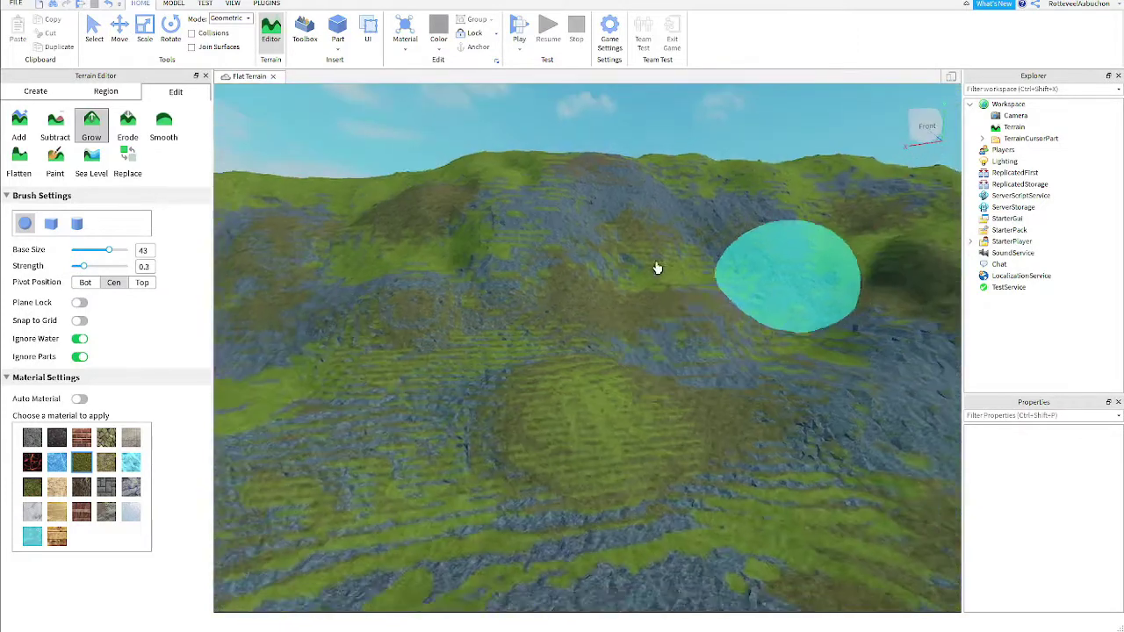
pyautogui.scroll(-6, 438, 280)
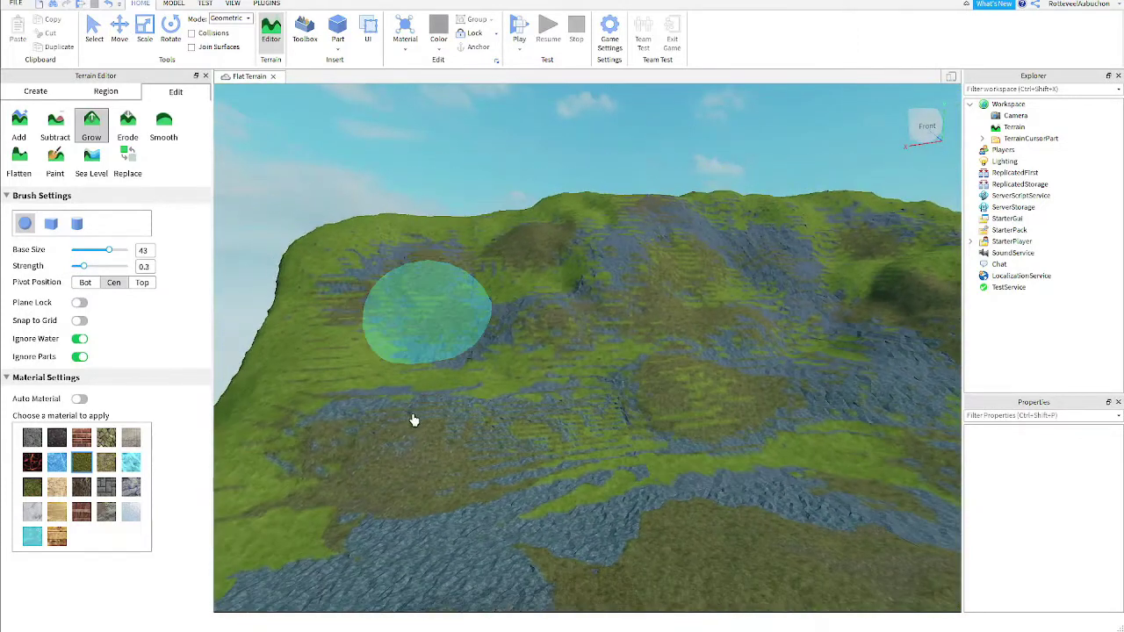
pyautogui.scroll(2, 562, 450)
pyautogui.moveTo(569, 447); pyautogui.dragTo(866, 308, button='right')
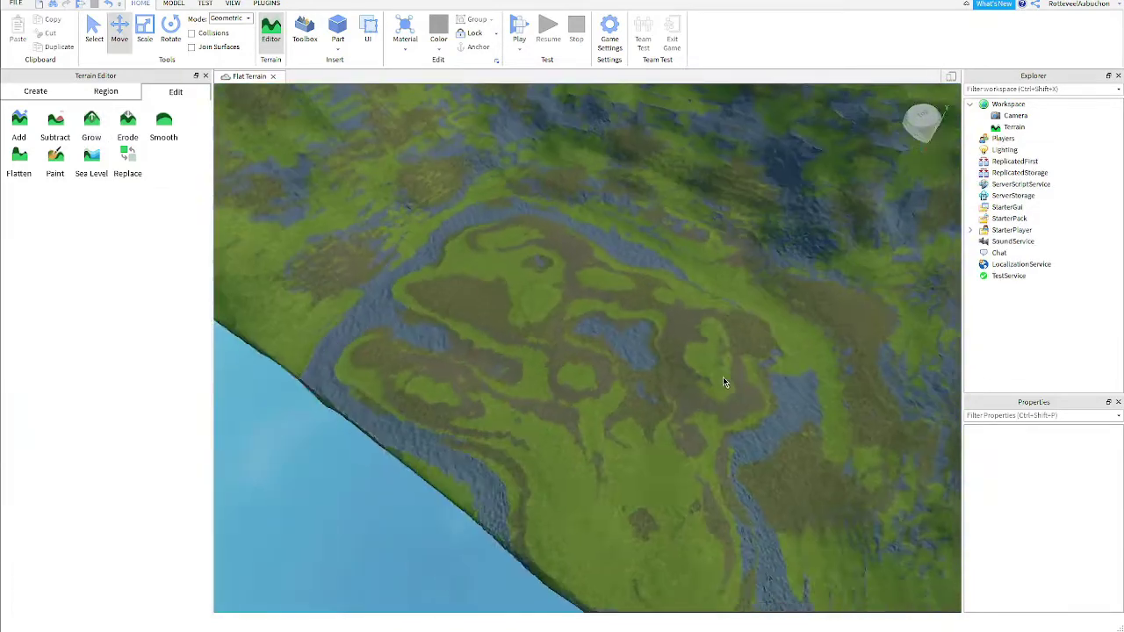
pyautogui.scroll(5, 723, 377)
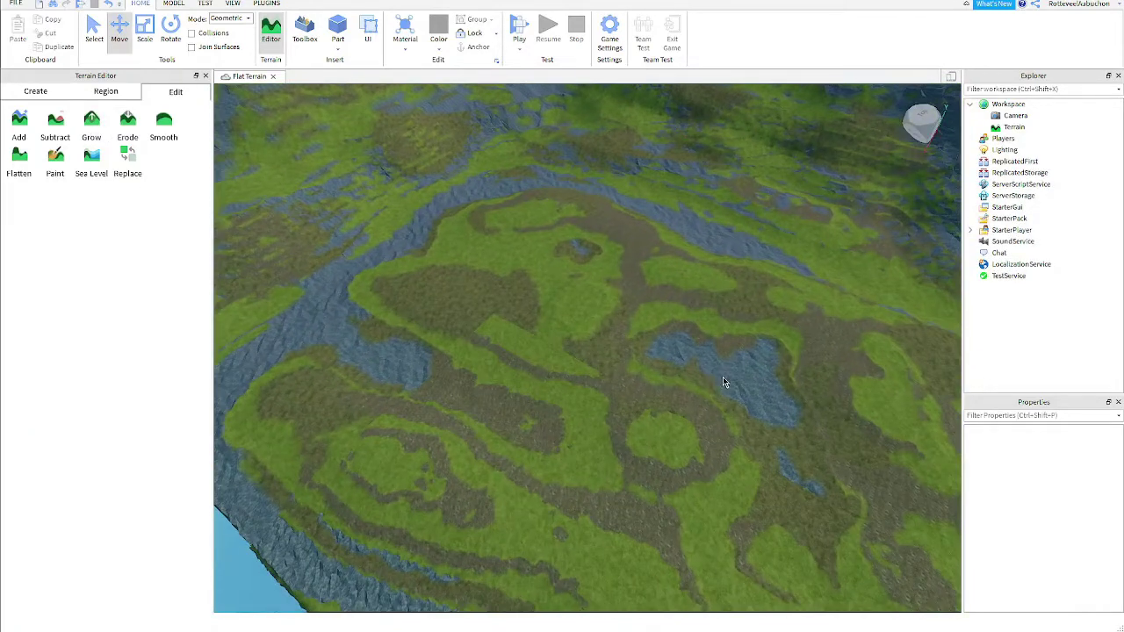
pyautogui.moveTo(529, 370); pyautogui.dragTo(531, 372, button='right')
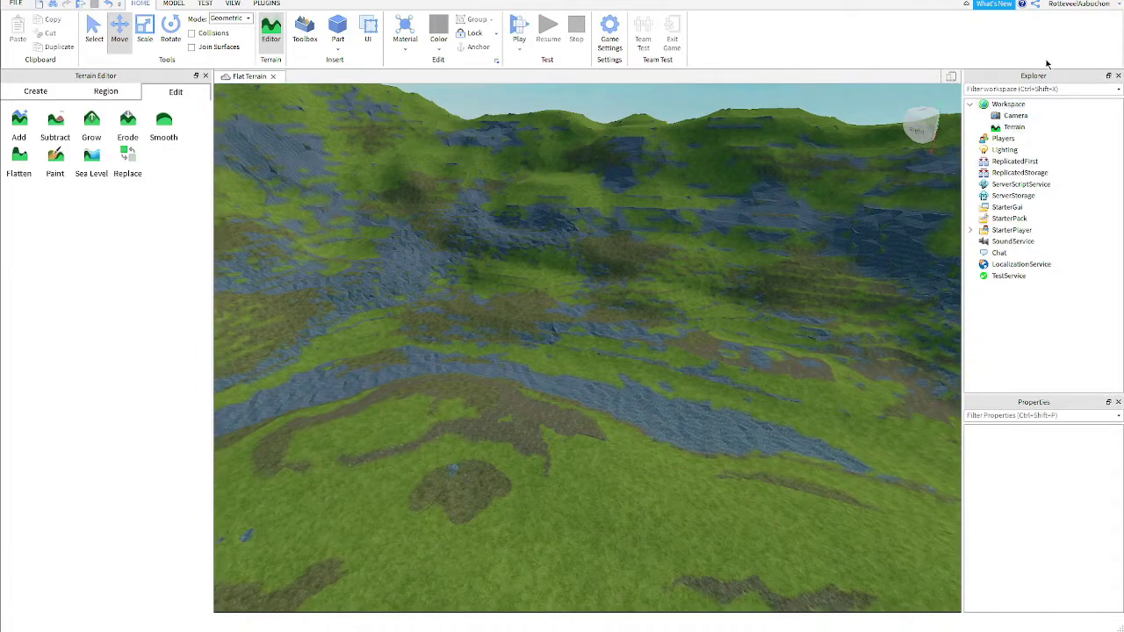
# Expand the Terrain object's material colors and compare the grass up close with Decoration switched off and back on
pyautogui.click(1014, 127)
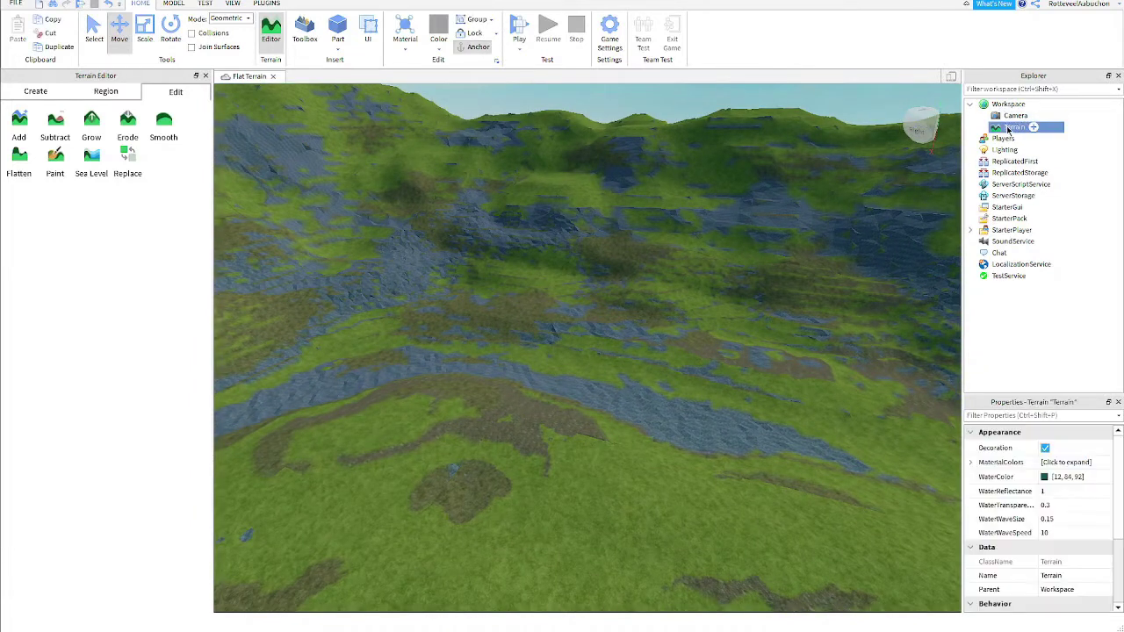
pyautogui.click(1058, 463)
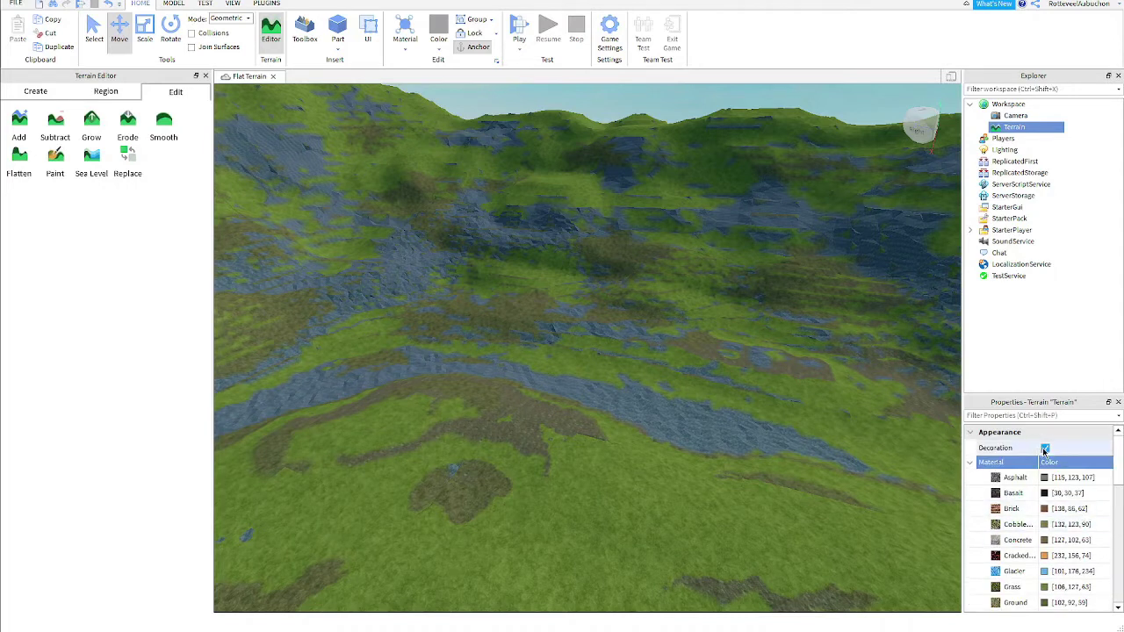
pyautogui.moveTo(693, 456); pyautogui.dragTo(691, 464, button='right')
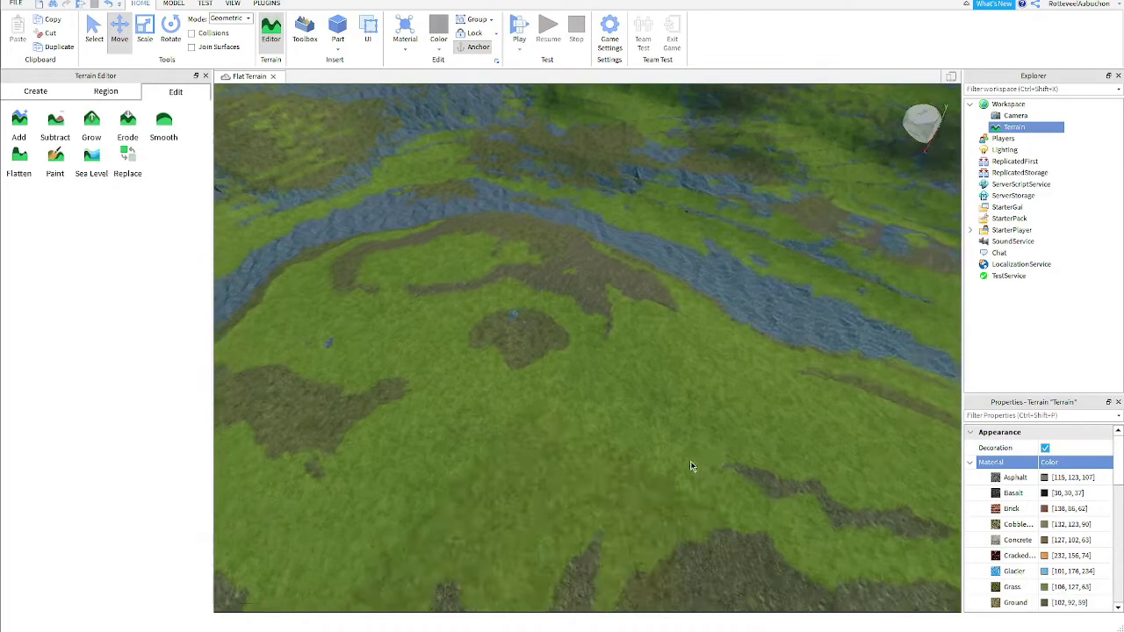
pyautogui.scroll(8, 691, 464)
pyautogui.click(1047, 447)
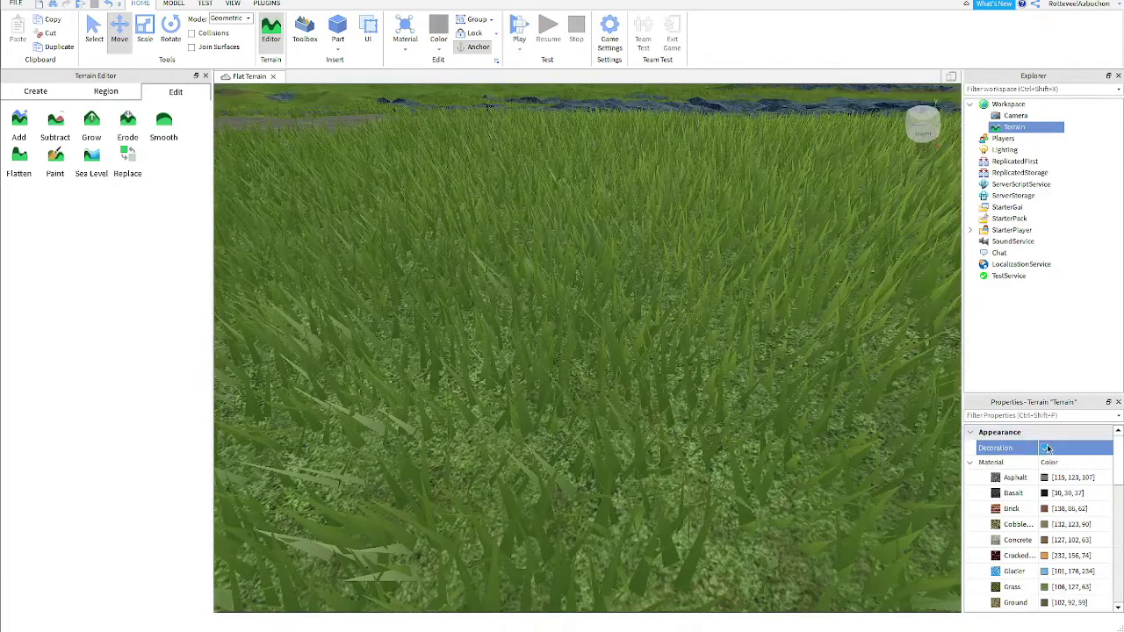
pyautogui.click(1046, 449)
pyautogui.click(1045, 449)
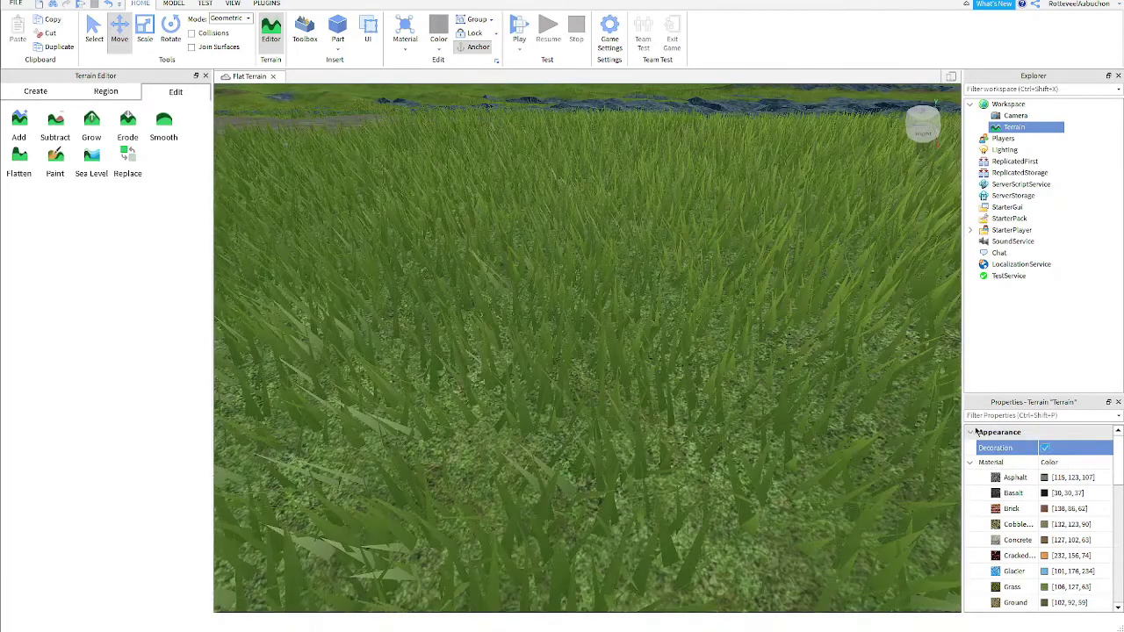
pyautogui.scroll(-5, 641, 356)
pyautogui.scroll(3, 642, 358)
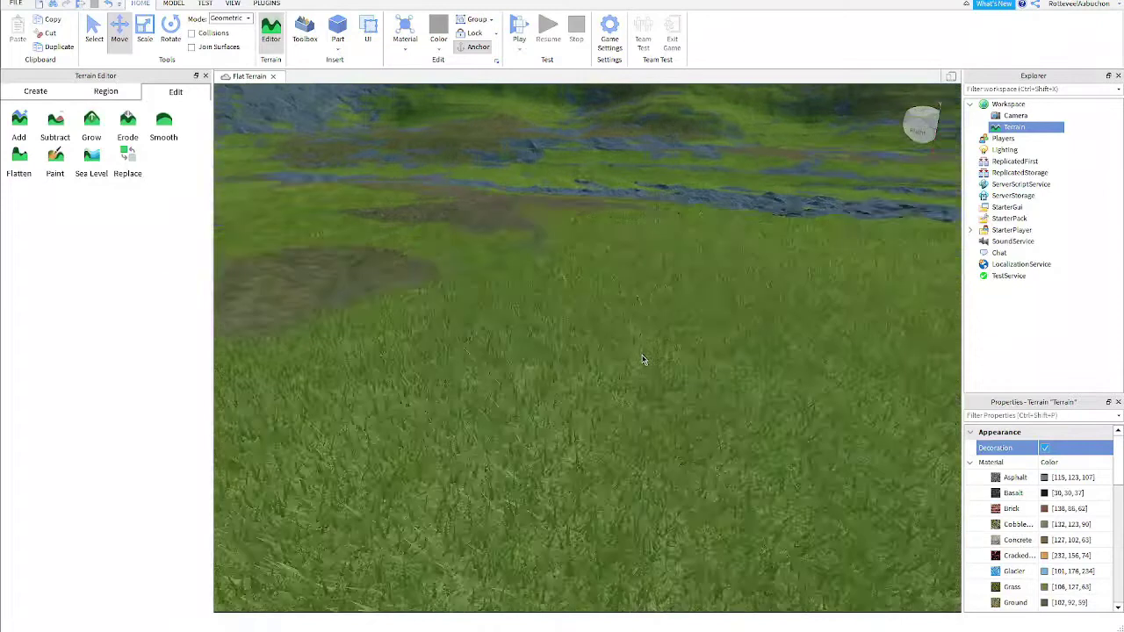
pyautogui.scroll(-6, 641, 357)
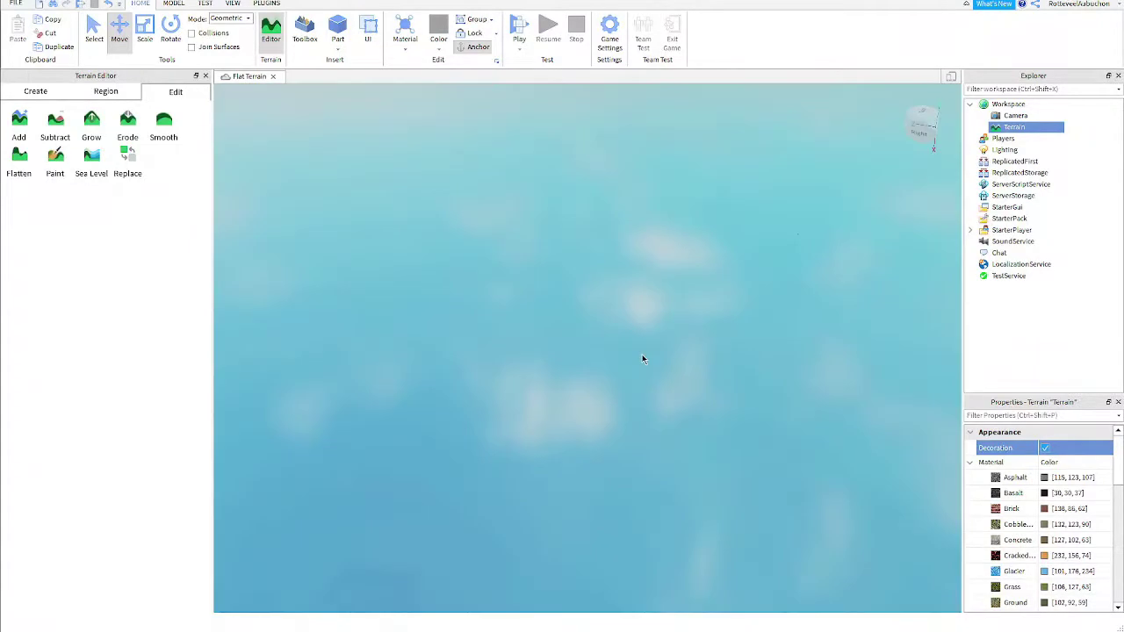
# Change the Terrain's Grass material color to a yellower olive green, RGB 117, 127, 68
pyautogui.scroll(-1, 1035, 583)
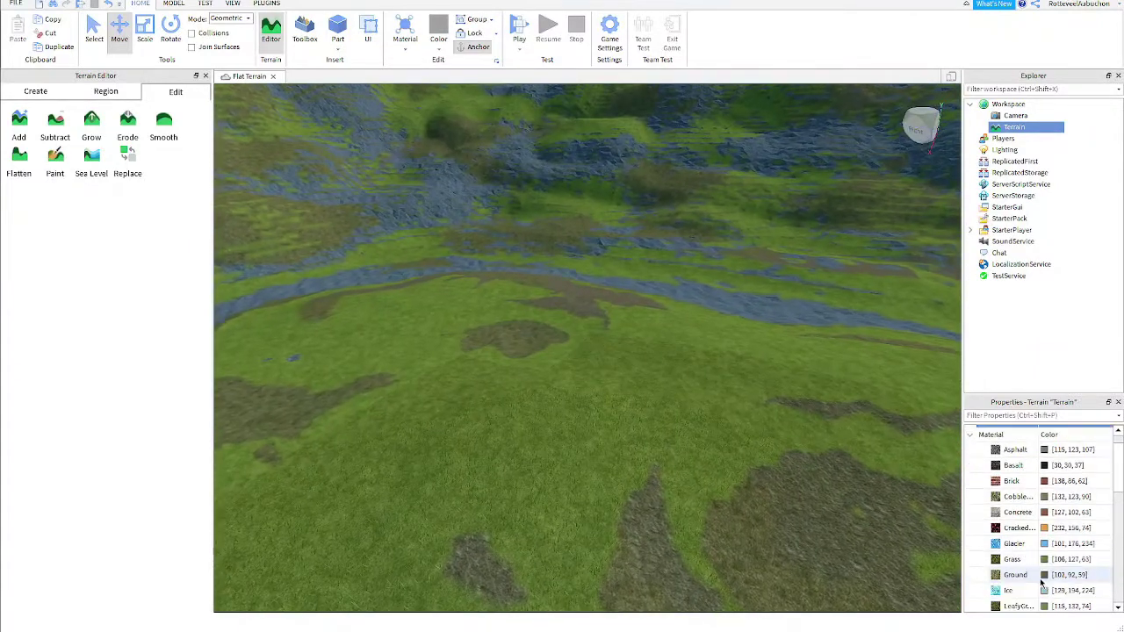
pyautogui.scroll(-1, 1044, 582)
pyautogui.scroll(2, 1045, 536)
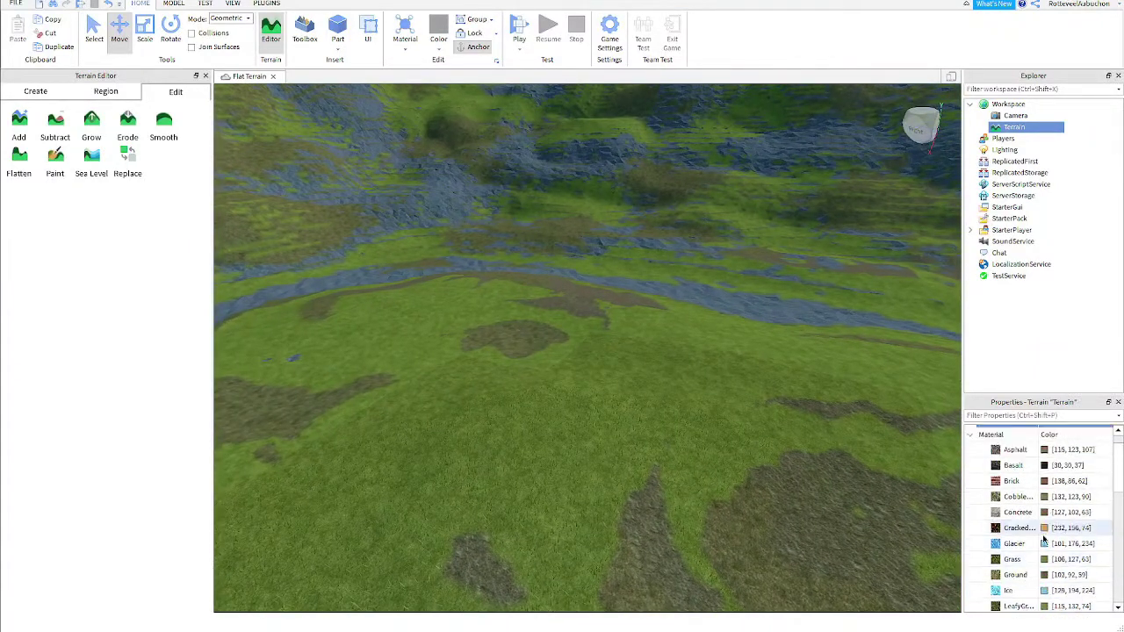
pyautogui.scroll(-2, 1027, 476)
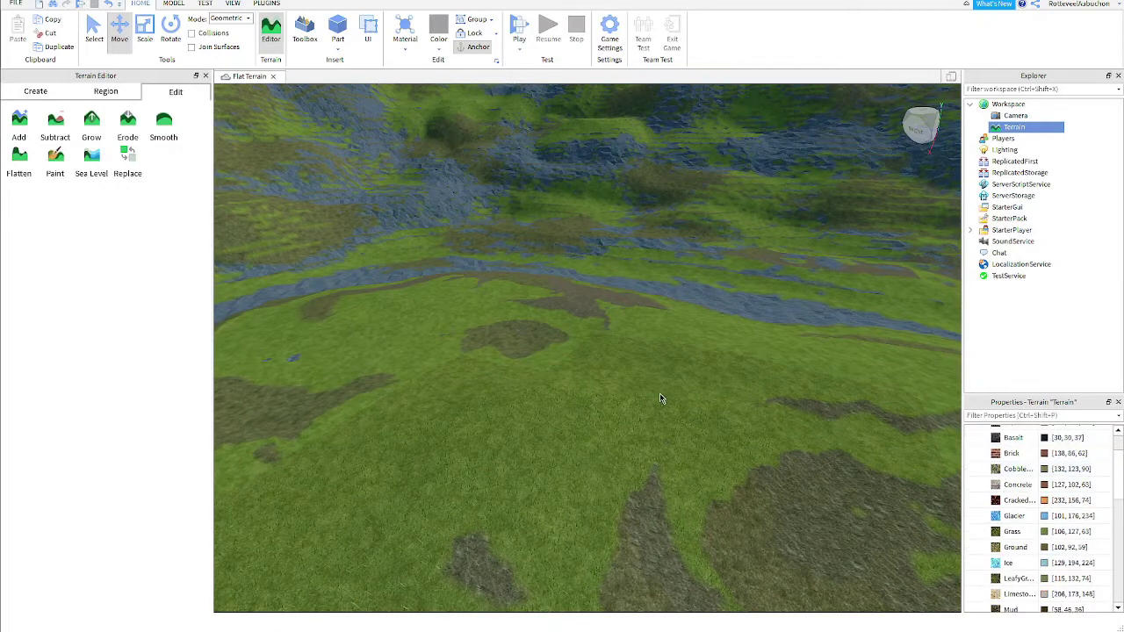
pyautogui.scroll(3, 660, 398)
pyautogui.moveTo(660, 398); pyautogui.dragTo(707, 410, button='right')
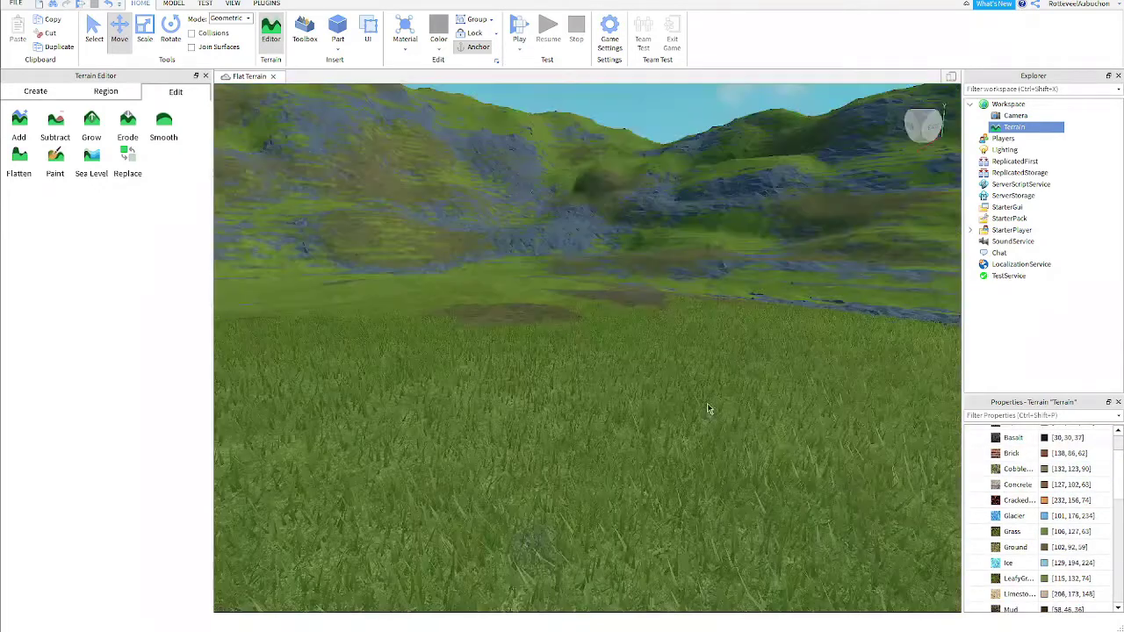
pyautogui.click(1044, 531)
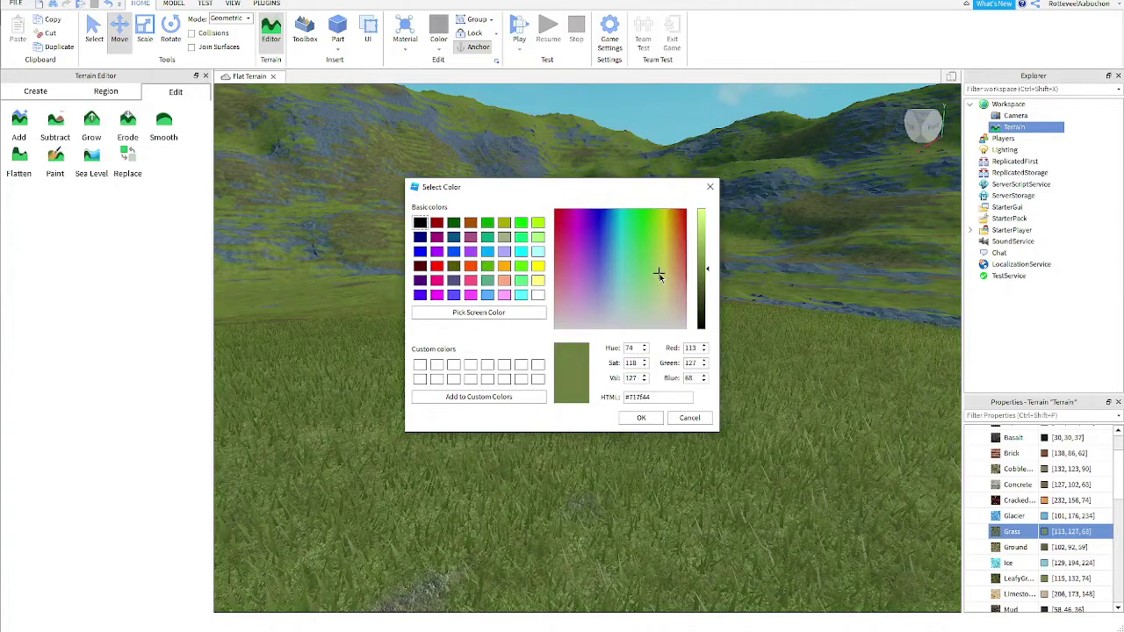
pyautogui.click(661, 274)
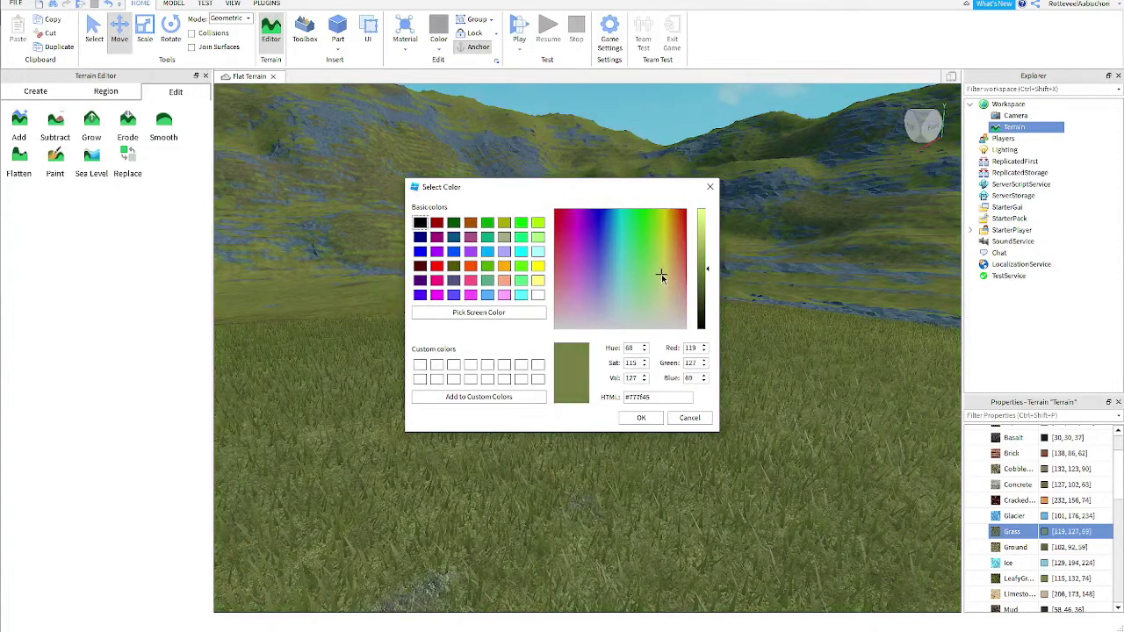
pyautogui.click(641, 418)
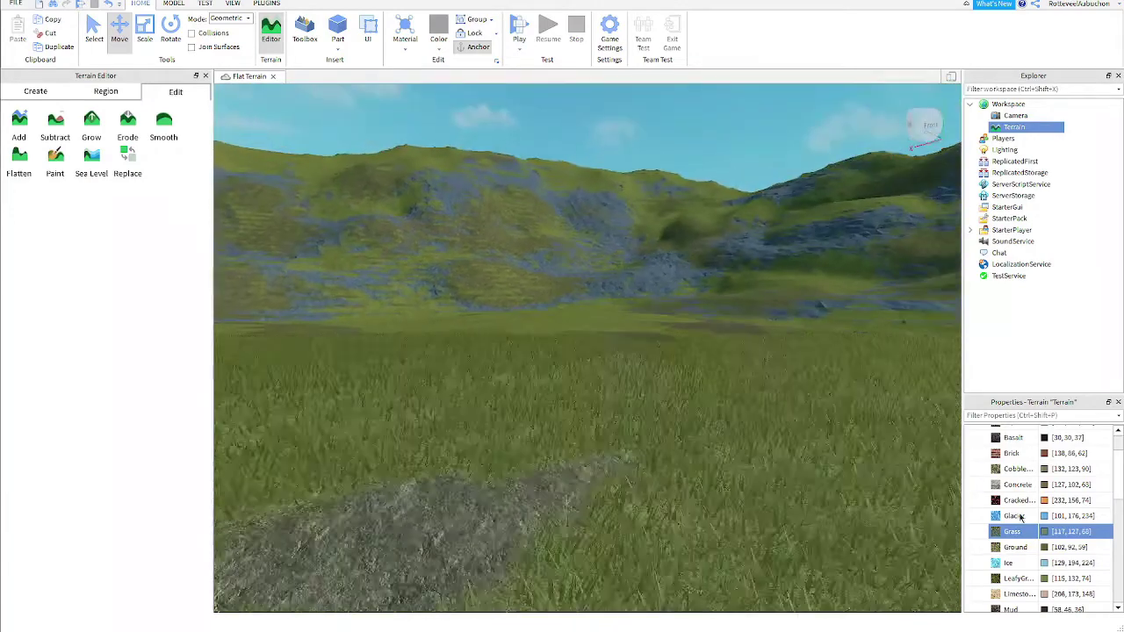
# Darken the Terrain's Mud material color to a deep brown, RGB 50, 39, 31
pyautogui.moveTo(439, 263); pyautogui.dragTo(446, 316, button='right')
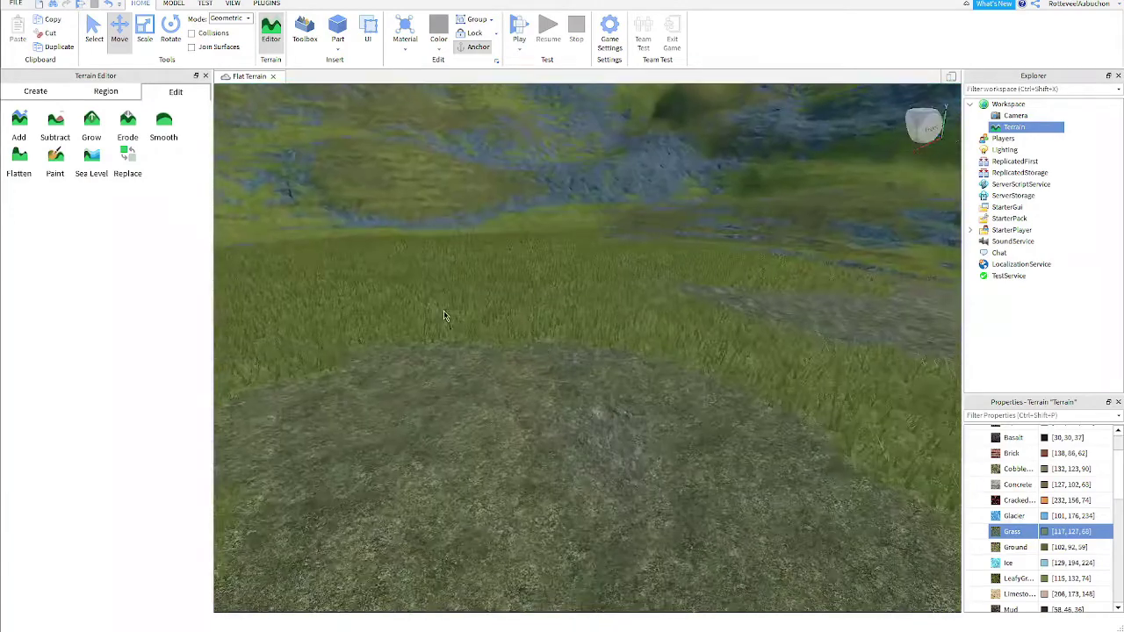
pyautogui.scroll(-4, 657, 417)
pyautogui.scroll(4, 708, 446)
pyautogui.scroll(-5, 750, 469)
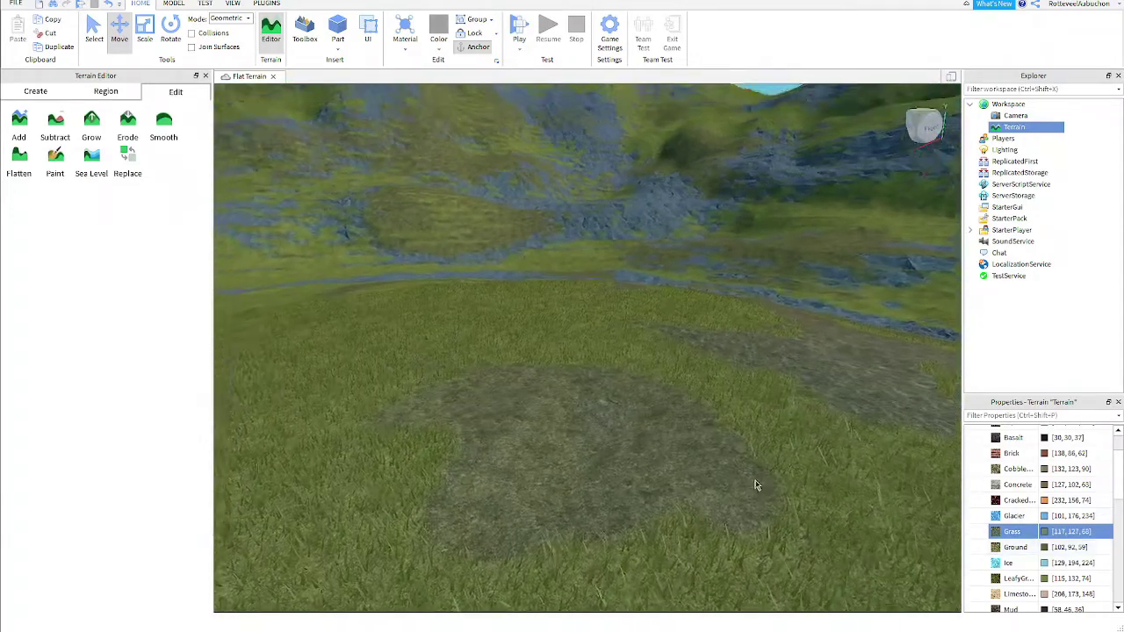
pyautogui.scroll(-3, 1024, 553)
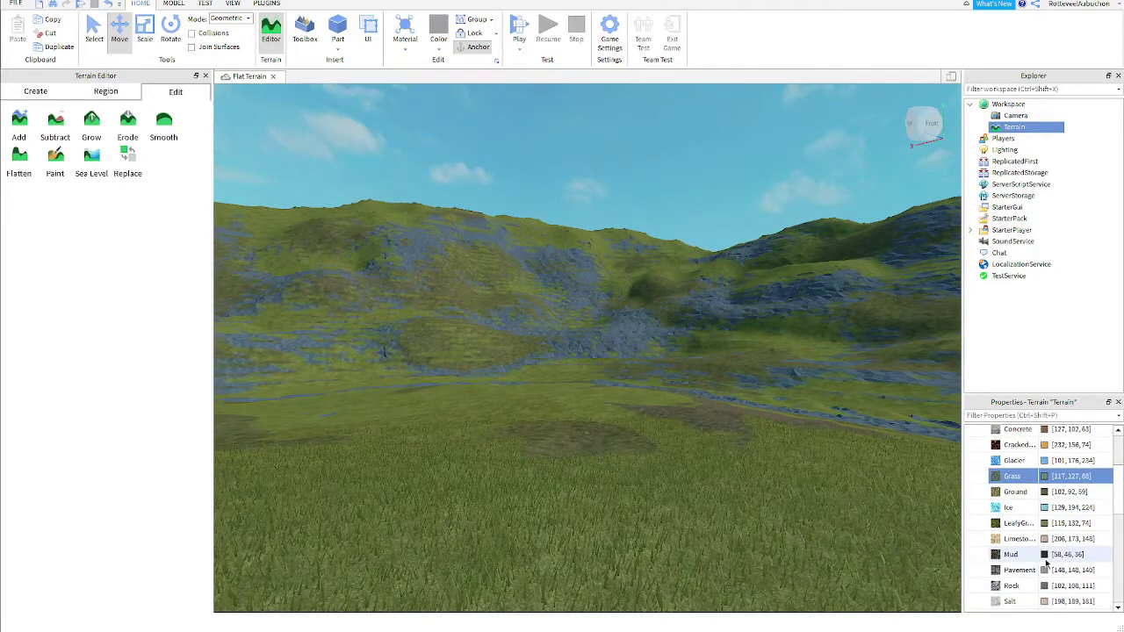
pyautogui.click(1043, 554)
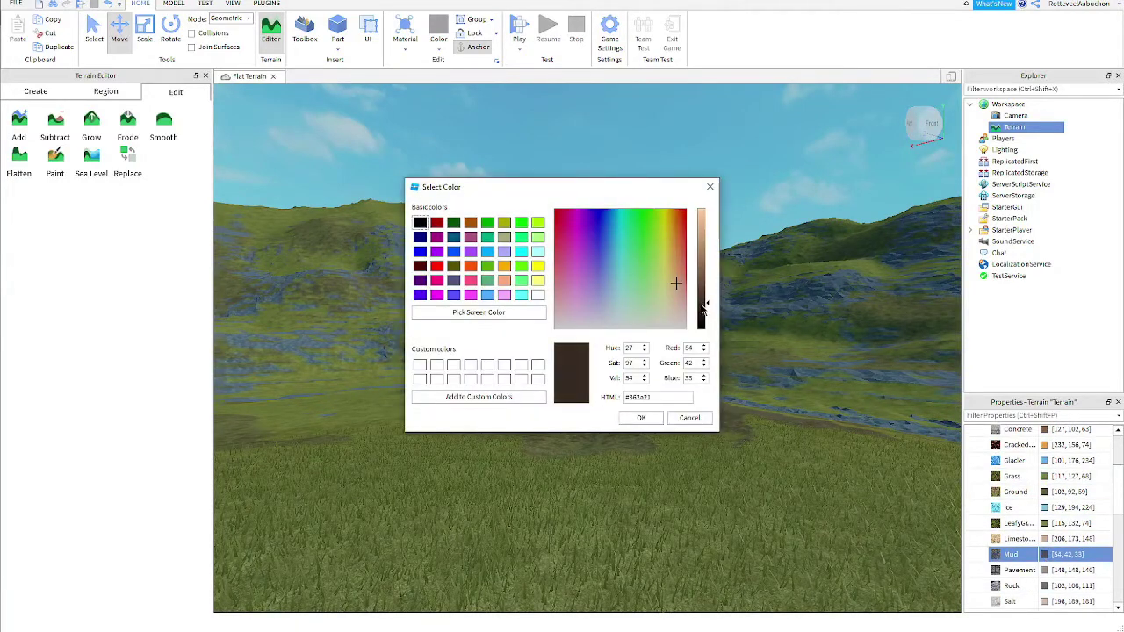
pyautogui.click(638, 418)
pyautogui.scroll(5, 634, 422)
pyautogui.click(635, 422)
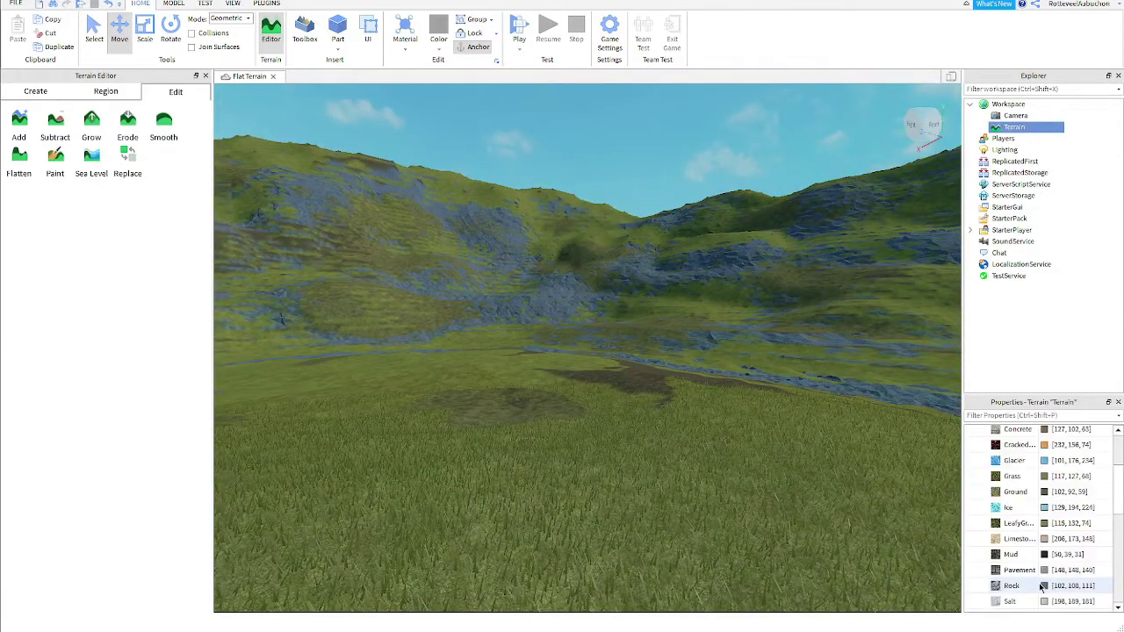
# Try a very light blue-grey, RGB 188, 199, 204, as the Terrain's Rock material color
pyautogui.click(1043, 586)
pyautogui.moveTo(708, 229); pyautogui.dragTo(708, 226)
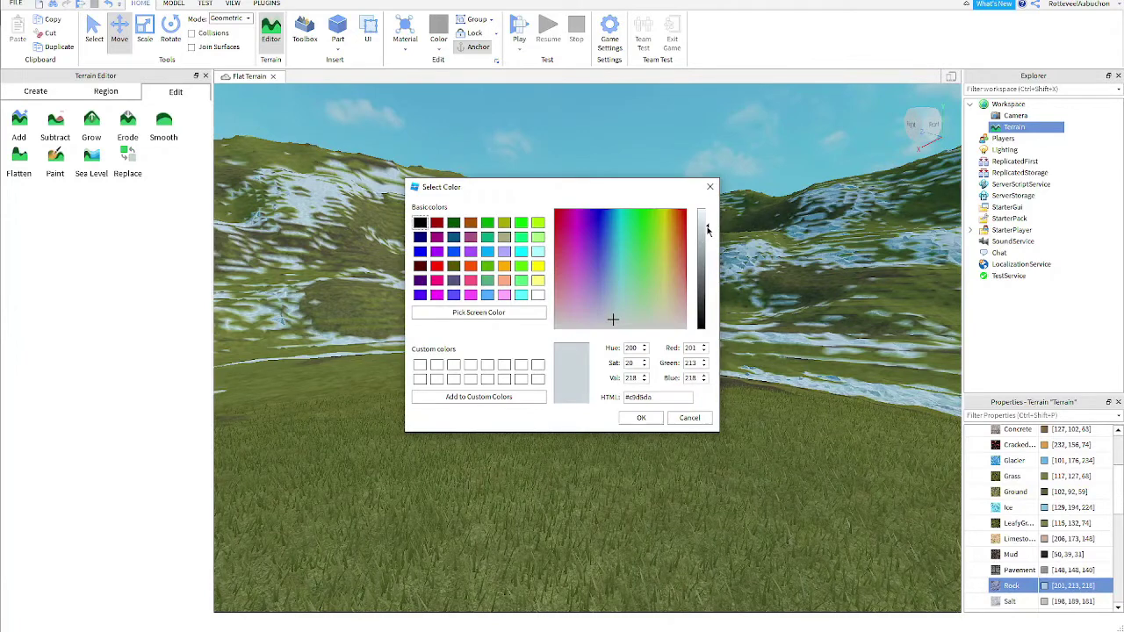
pyautogui.click(644, 418)
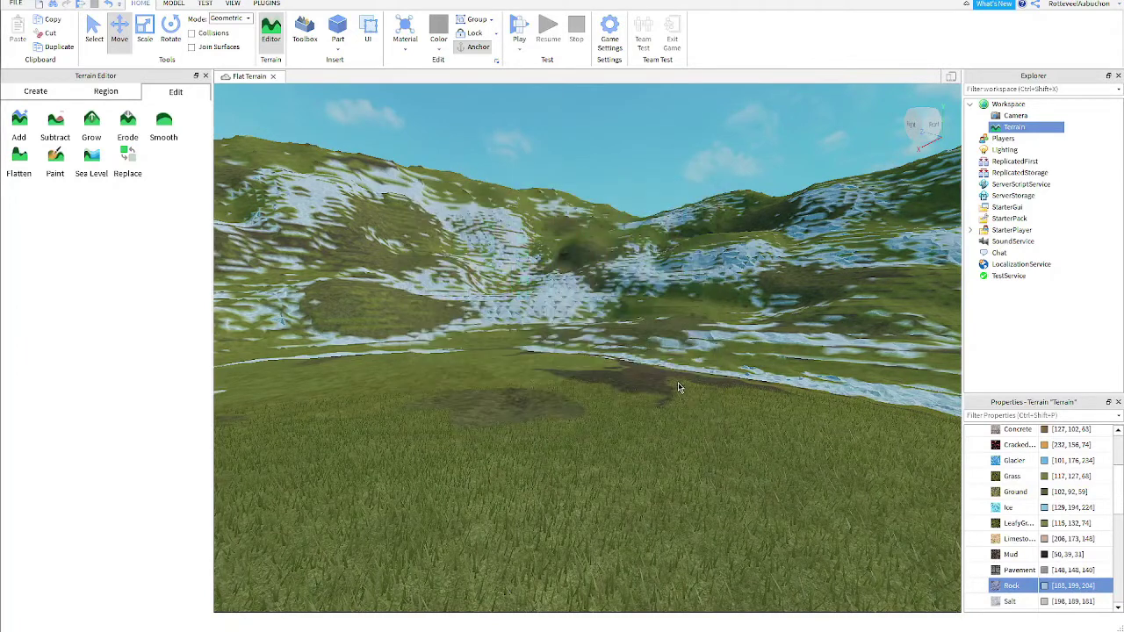
pyautogui.moveTo(676, 384); pyautogui.dragTo(688, 383, button='right')
pyautogui.scroll(-5, 689, 384)
pyautogui.scroll(4, 702, 434)
pyautogui.moveTo(684, 428); pyautogui.dragTo(674, 425, button='right')
pyautogui.scroll(-5, 676, 426)
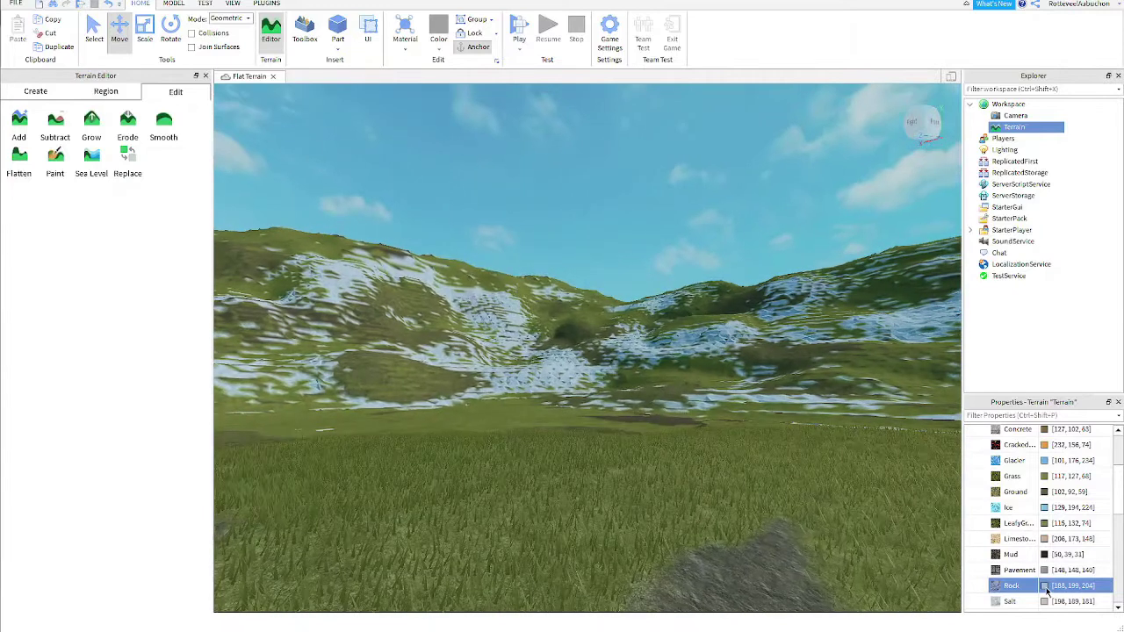
# Set the Terrain's Rock material color to a medium grey, RGB 113, 119, 122
pyautogui.click(1044, 585)
pyautogui.click(700, 281)
pyautogui.moveTo(701, 281); pyautogui.dragTo(713, 235)
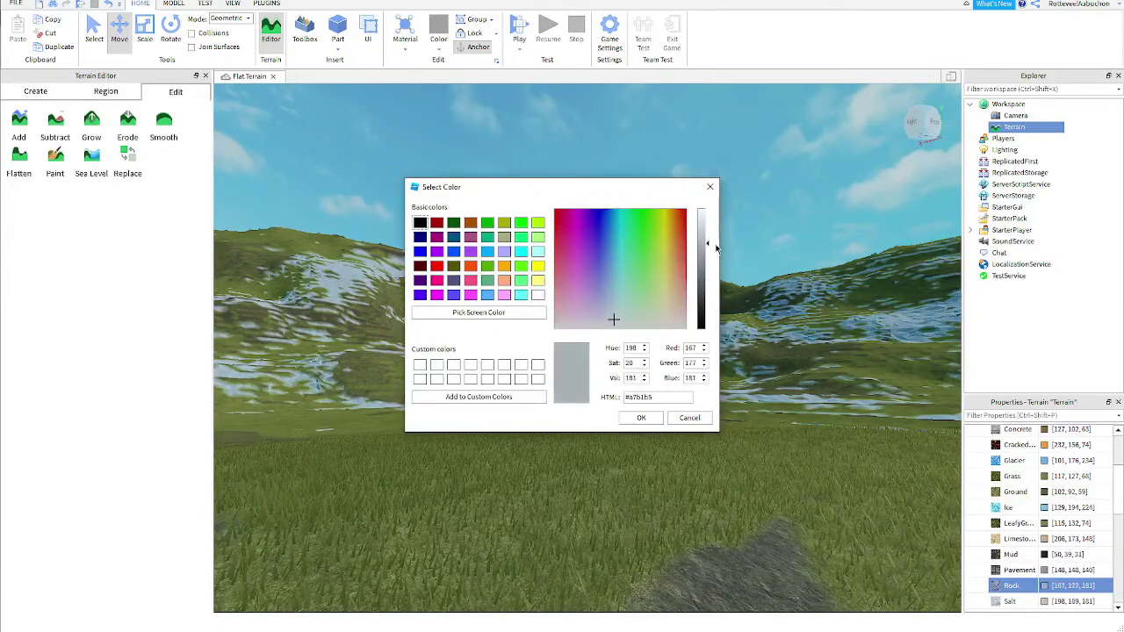
pyautogui.click(641, 418)
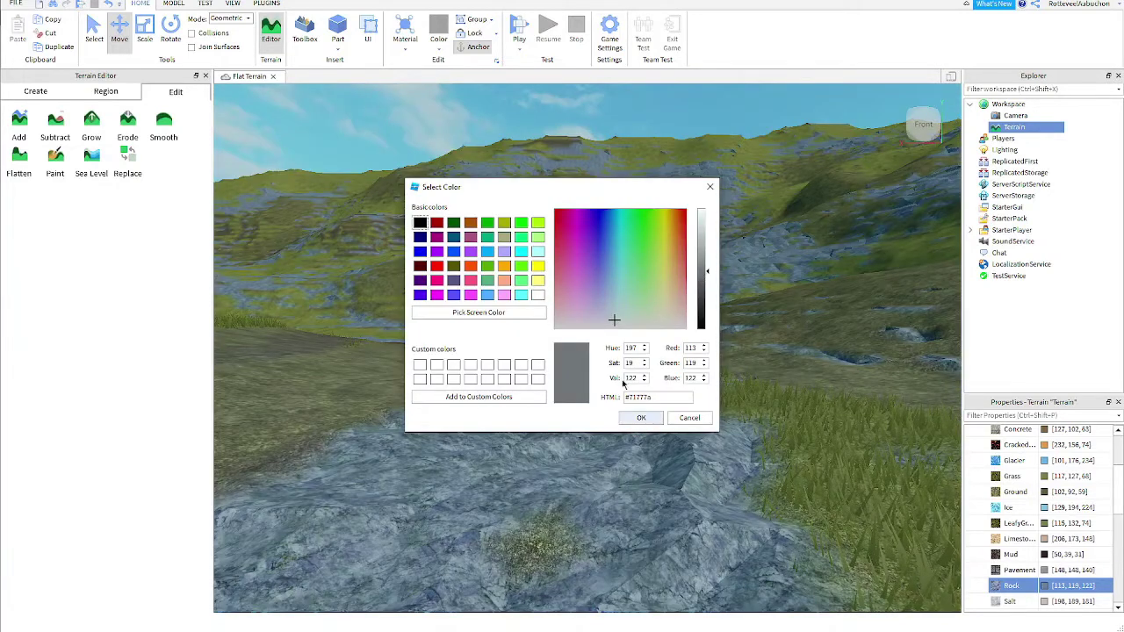
pyautogui.click(634, 420)
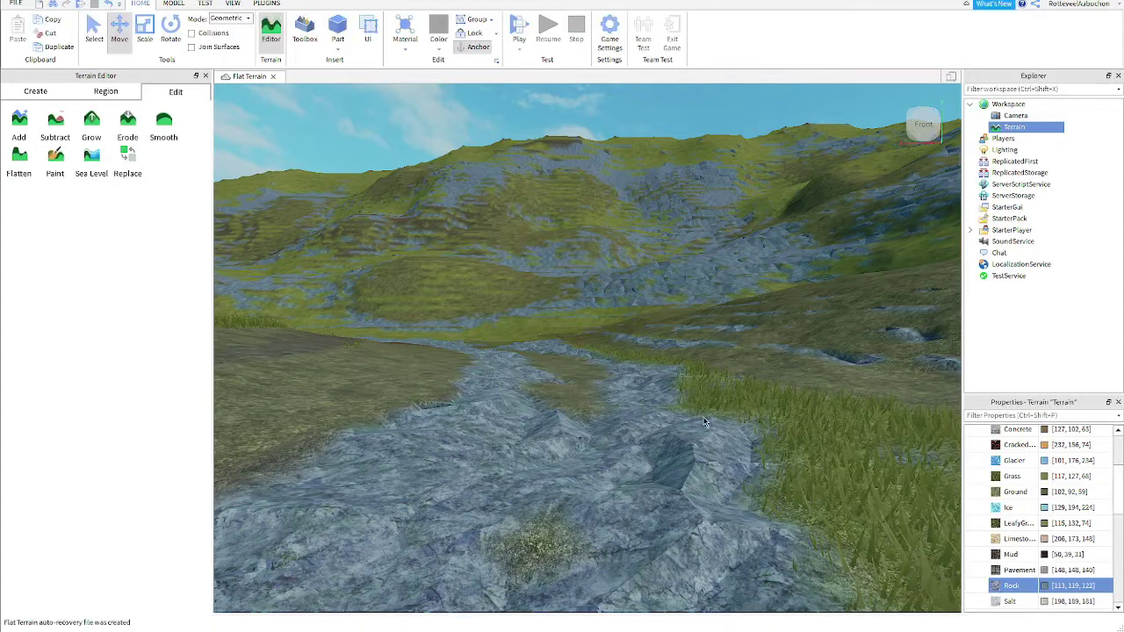
# Grow Snow over the hilltop and along the first mountain ridge with the Grow brush at size 43 and strength 0.3
pyautogui.moveTo(700, 413); pyautogui.dragTo(636, 407, button='right')
pyautogui.scroll(-5, 703, 423)
pyautogui.press('d')
pyautogui.click(92, 129)
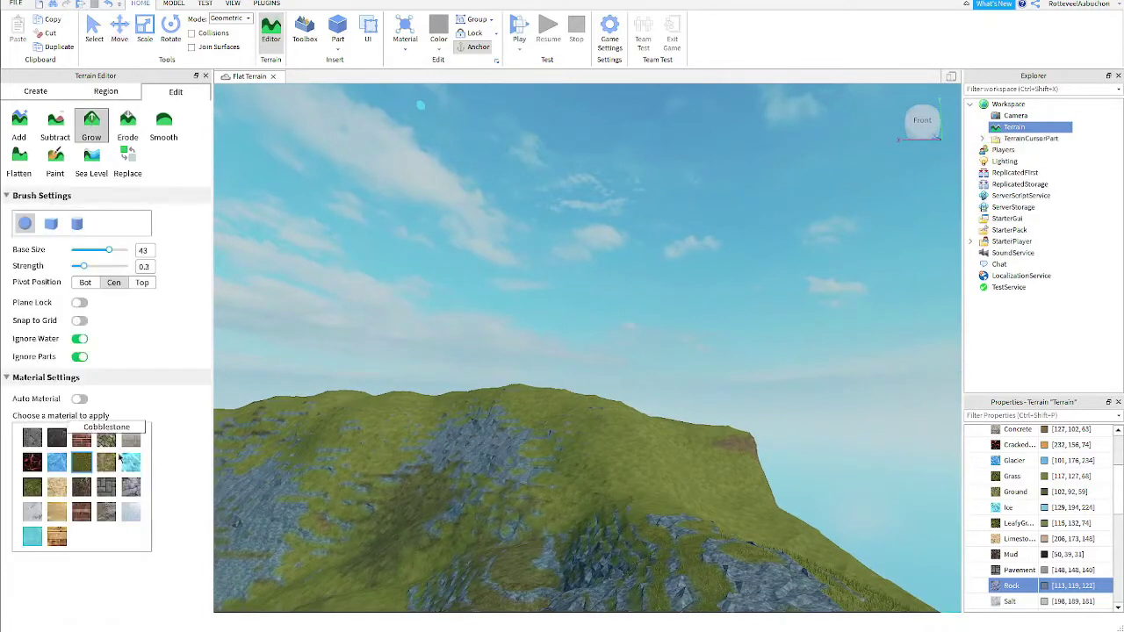
pyautogui.click(132, 514)
pyautogui.moveTo(677, 539)
pyautogui.mouseDown()
pyautogui.moveTo(556, 427)
pyautogui.moveTo(492, 417)
pyautogui.mouseUp()
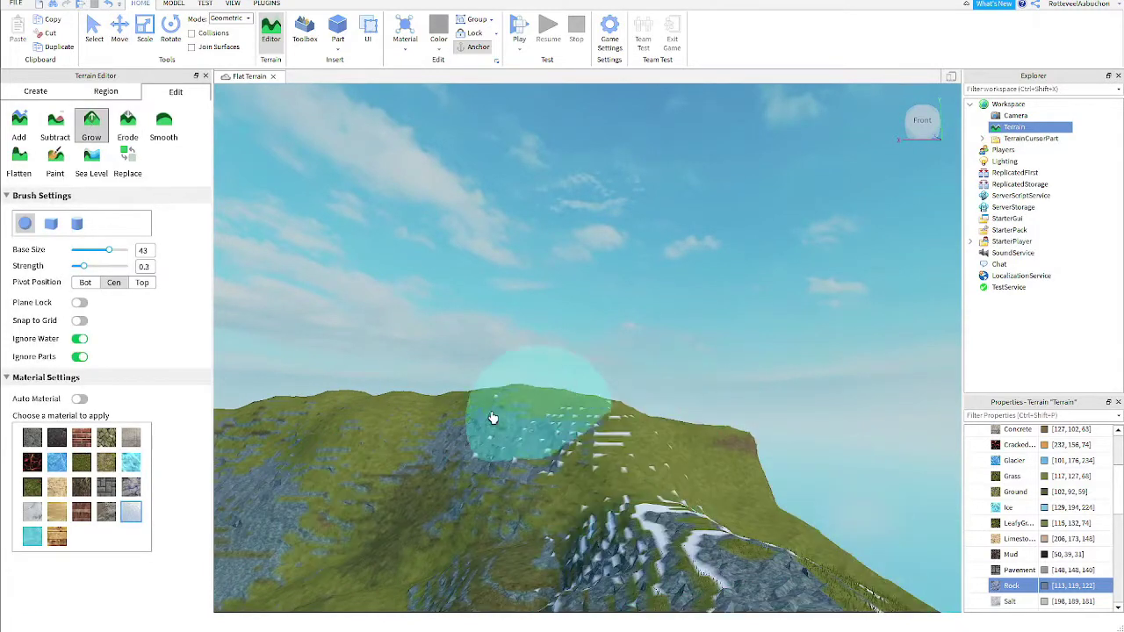
pyautogui.moveTo(289, 410); pyautogui.dragTo(357, 474)
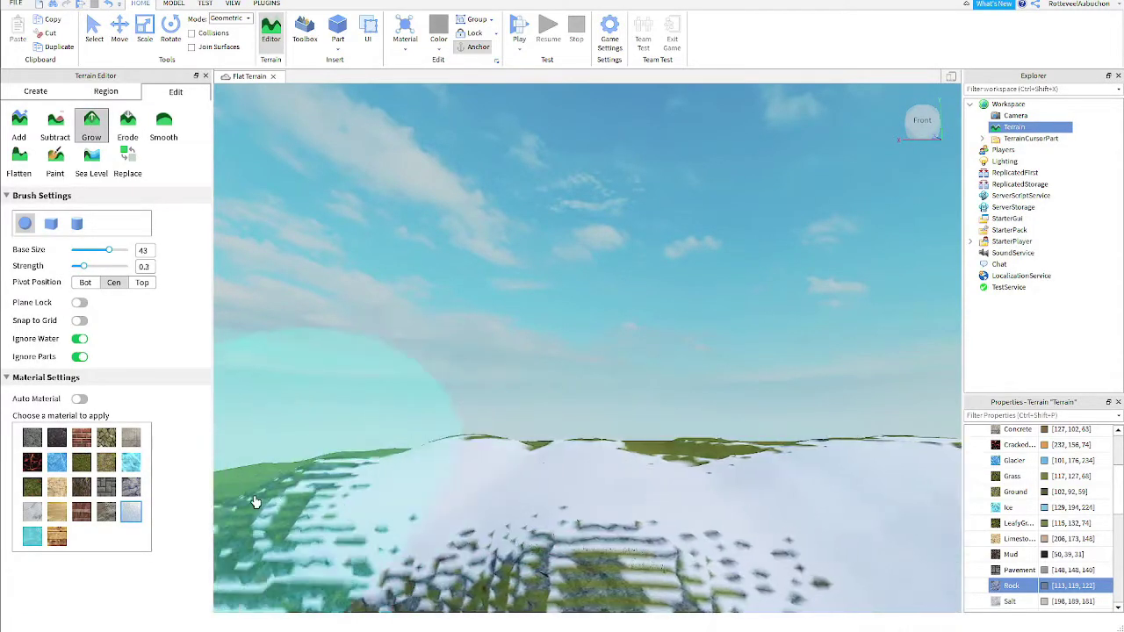
# Extend the Snow caps along the remaining mountain ridges and peaks around the valley
pyautogui.press('s')
pyautogui.moveTo(511, 472); pyautogui.dragTo(500, 466, button='right')
pyautogui.moveTo(499, 466); pyautogui.dragTo(351, 504)
pyautogui.moveTo(351, 504); pyautogui.dragTo(797, 395, button='right')
pyautogui.moveTo(797, 394)
pyautogui.mouseDown()
pyautogui.moveTo(730, 453)
pyautogui.moveTo(474, 442)
pyautogui.mouseUp()
pyautogui.moveTo(474, 441)
pyautogui.mouseDown(button='right')
pyautogui.moveTo(486, 448)
pyautogui.moveTo(597, 389)
pyautogui.mouseUp(button='right')
pyautogui.moveTo(597, 389); pyautogui.dragTo(790, 401)
pyautogui.moveTo(790, 402); pyautogui.dragTo(763, 439, button='right')
pyautogui.moveTo(764, 439)
pyautogui.mouseDown()
pyautogui.moveTo(657, 316)
pyautogui.moveTo(575, 355)
pyautogui.mouseUp()
pyautogui.moveTo(575, 356)
pyautogui.mouseDown(button='right')
pyautogui.moveTo(523, 379)
pyautogui.moveTo(589, 395)
pyautogui.moveTo(562, 377)
pyautogui.mouseUp(button='right')
# Close the Terrain Editor, open the Toolbox and review the snow-capped valley
pyautogui.click(205, 76)
pyautogui.click(305, 31)
pyautogui.moveTo(702, 308); pyautogui.dragTo(512, 336, button='right')
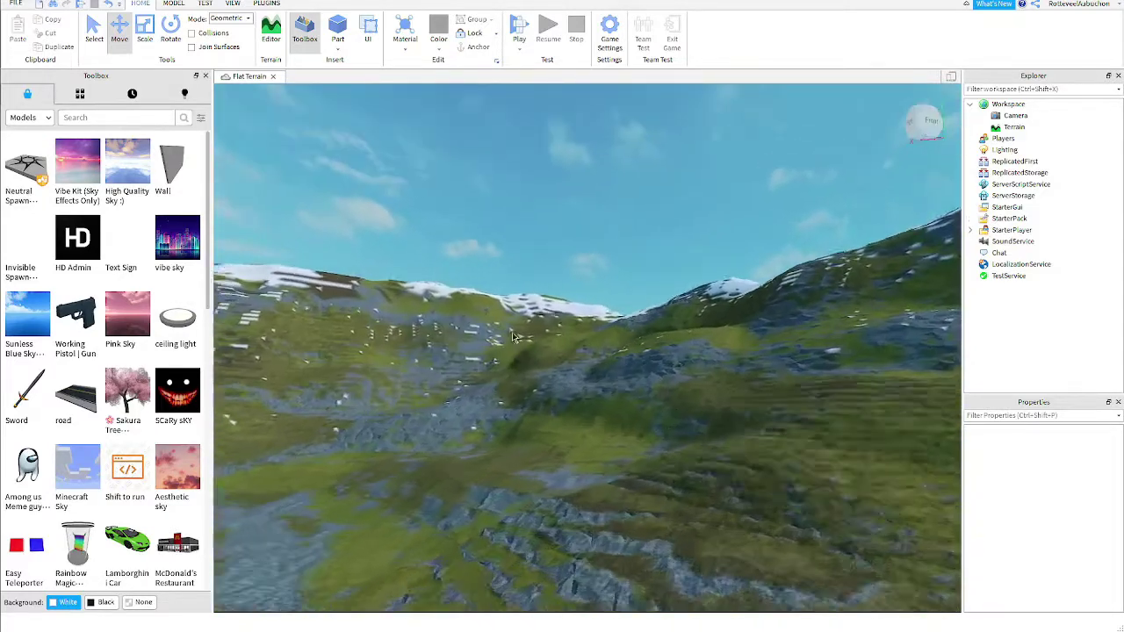
pyautogui.press('s')
pyautogui.moveTo(705, 212); pyautogui.dragTo(667, 221, button='right')
pyautogui.press('s')
# Add Bloom, Blur, ColorCorrection and SunRays effects to Lighting and check the hazy sunlit valley
pyautogui.click(1004, 149)
pyautogui.click(1044, 447)
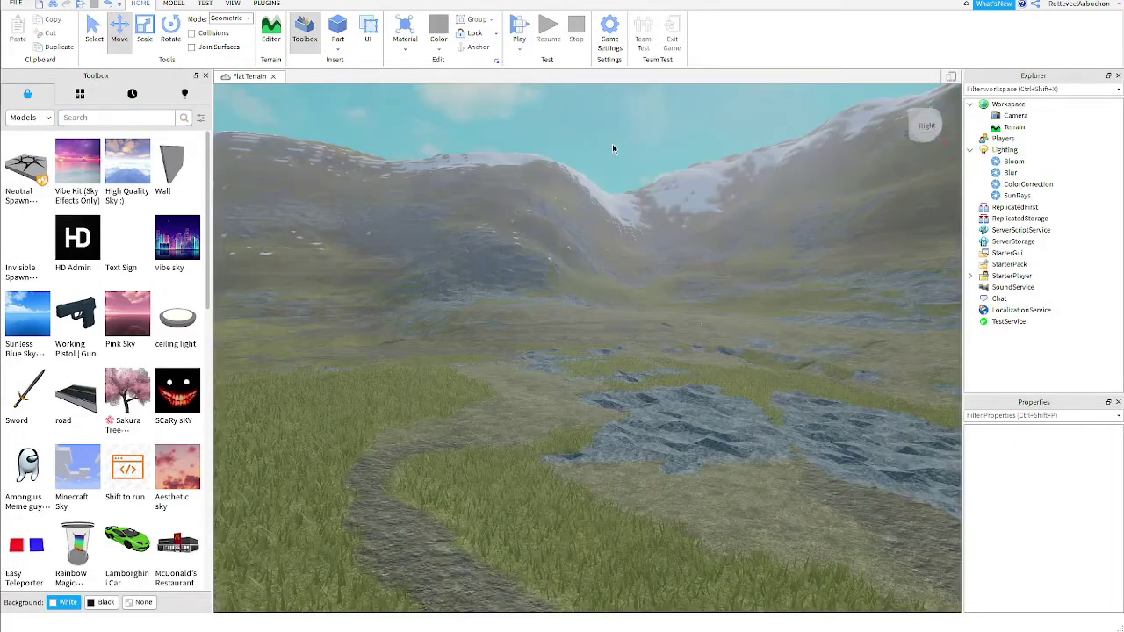
pyautogui.moveTo(612, 143); pyautogui.dragTo(612, 136, button='right')
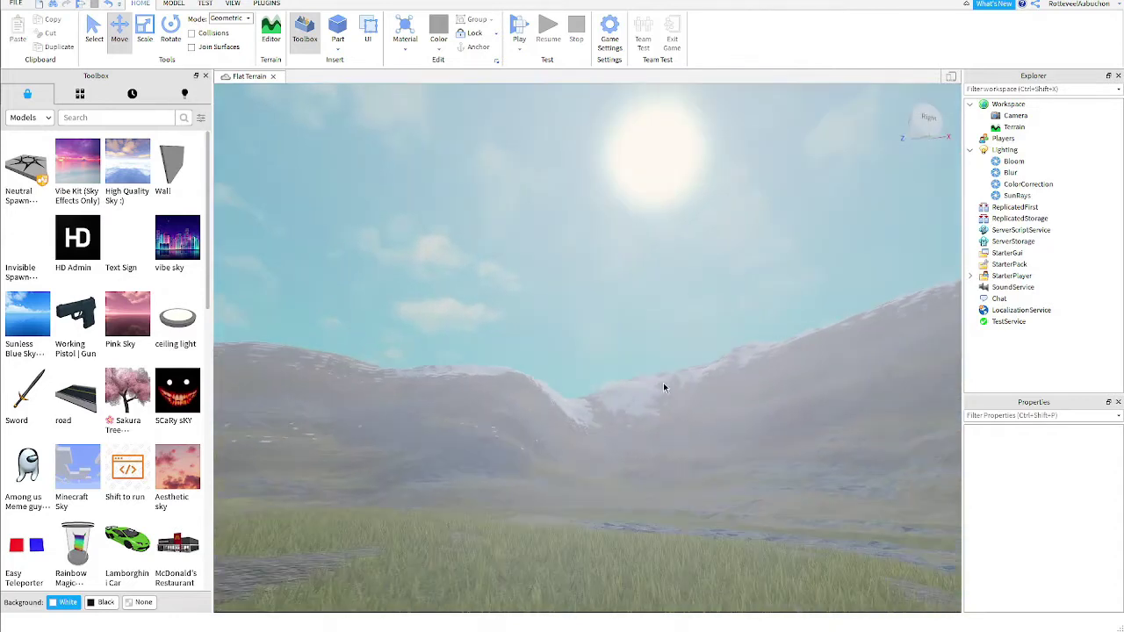
pyautogui.moveTo(653, 436); pyautogui.dragTo(652, 438, button='right')
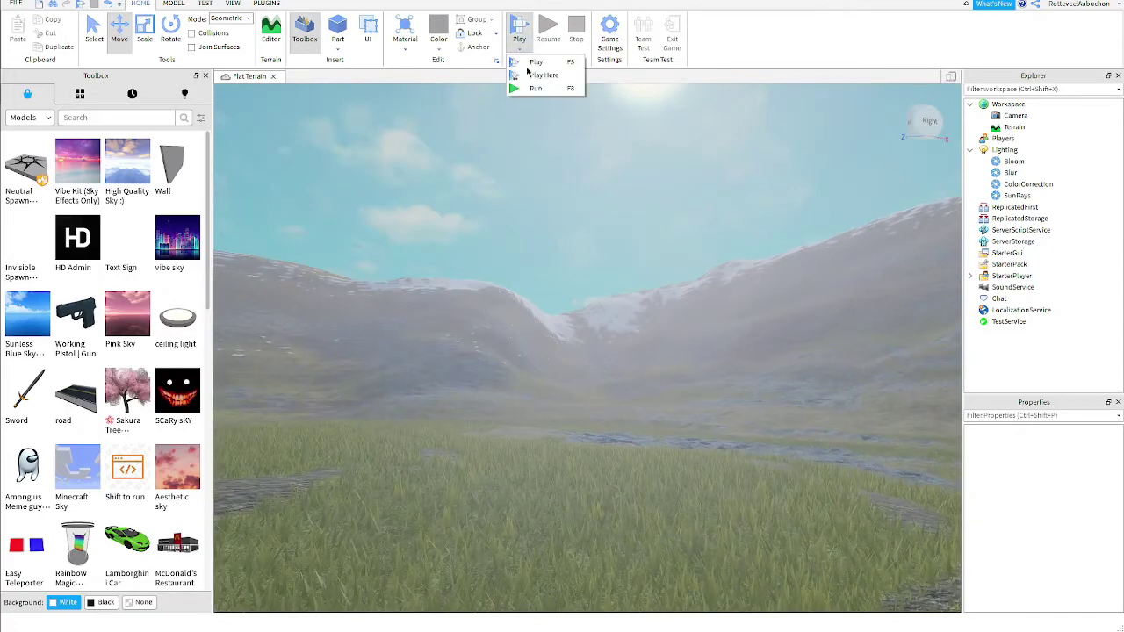
# Start a Play Here test and walk the character across the rocky ground into the tall grass
pyautogui.click(534, 74)
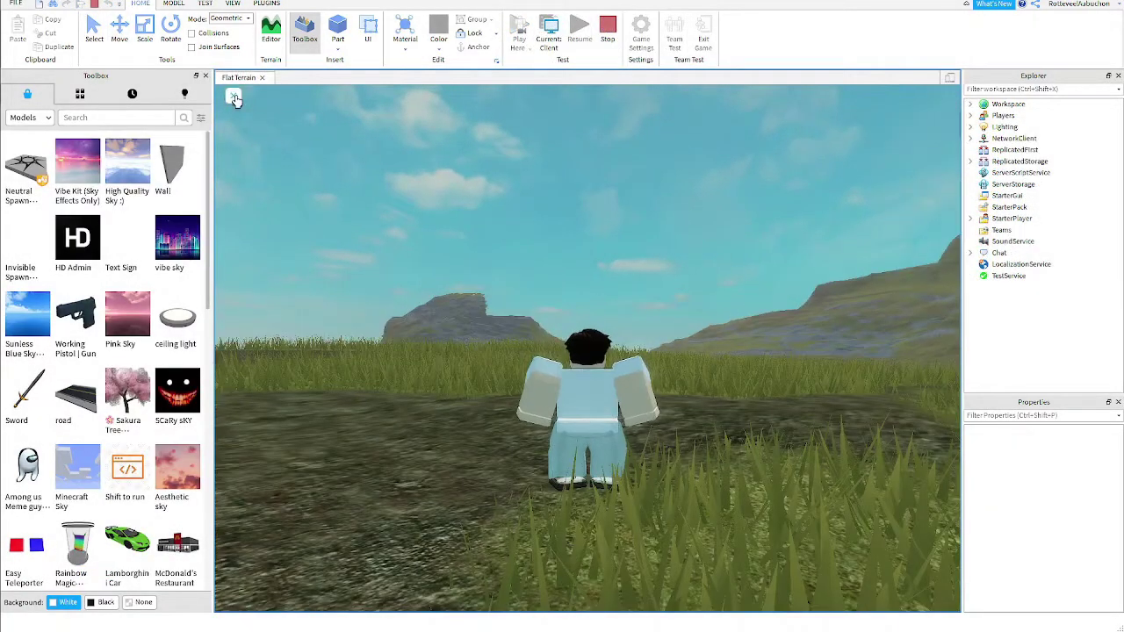
pyautogui.click(233, 96)
pyautogui.click(465, 160)
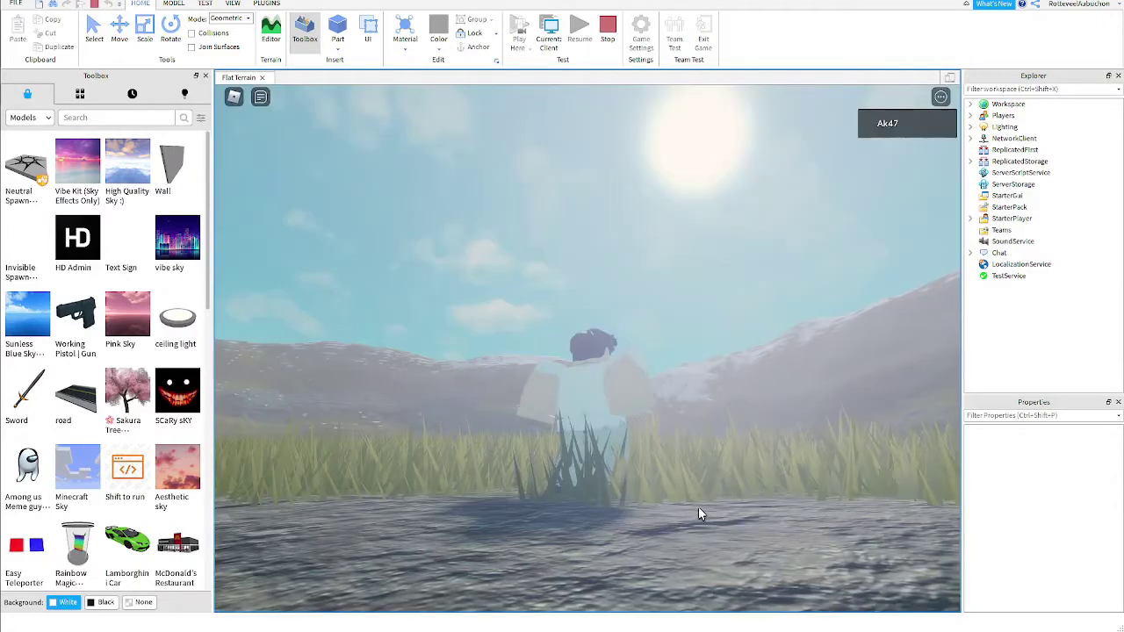
pyautogui.moveTo(698, 508); pyautogui.dragTo(698, 508, button='right')
pyautogui.press('w')
pyautogui.press('w')
pyautogui.press('w')
pyautogui.press('w')
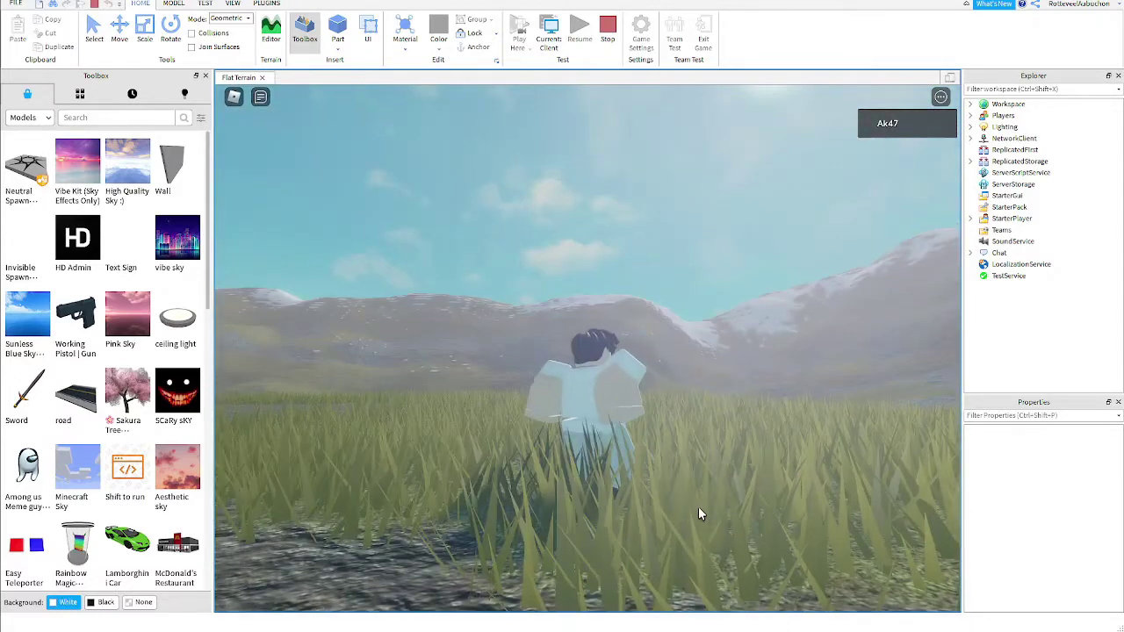
# Turn the character back and examine the mountains, sun and grass from several angles in the running test
pyautogui.press('s')
pyautogui.moveTo(597, 356); pyautogui.dragTo(597, 356, button='right')
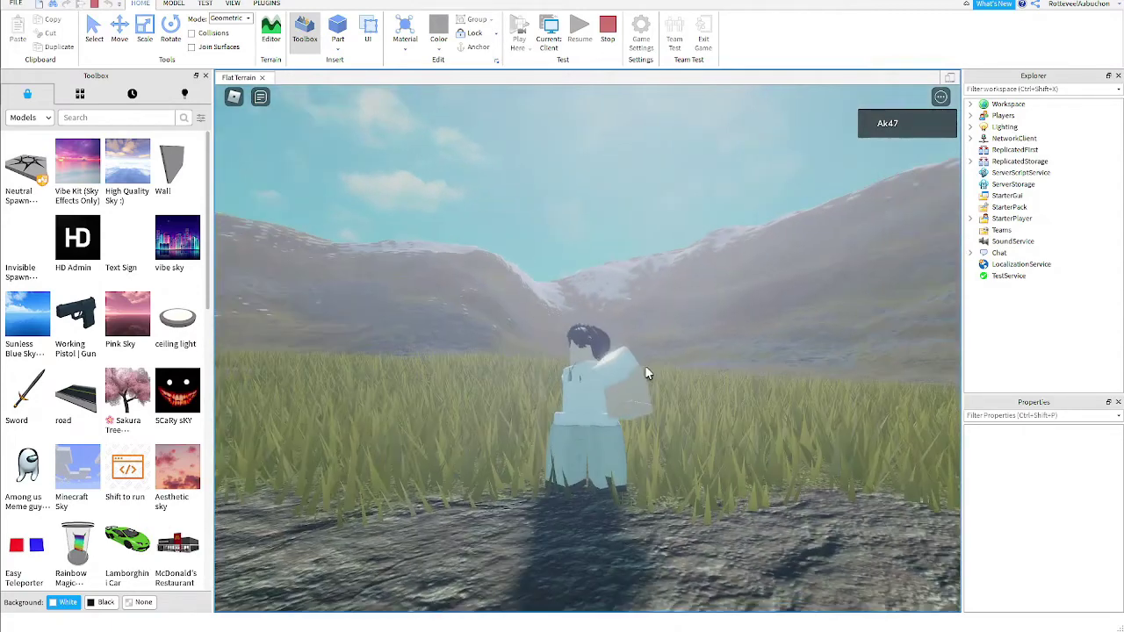
pyautogui.scroll(-5, 559, 323)
pyautogui.moveTo(559, 323); pyautogui.dragTo(559, 323, button='right')
pyautogui.moveTo(481, 317); pyautogui.dragTo(490, 319, button='right')
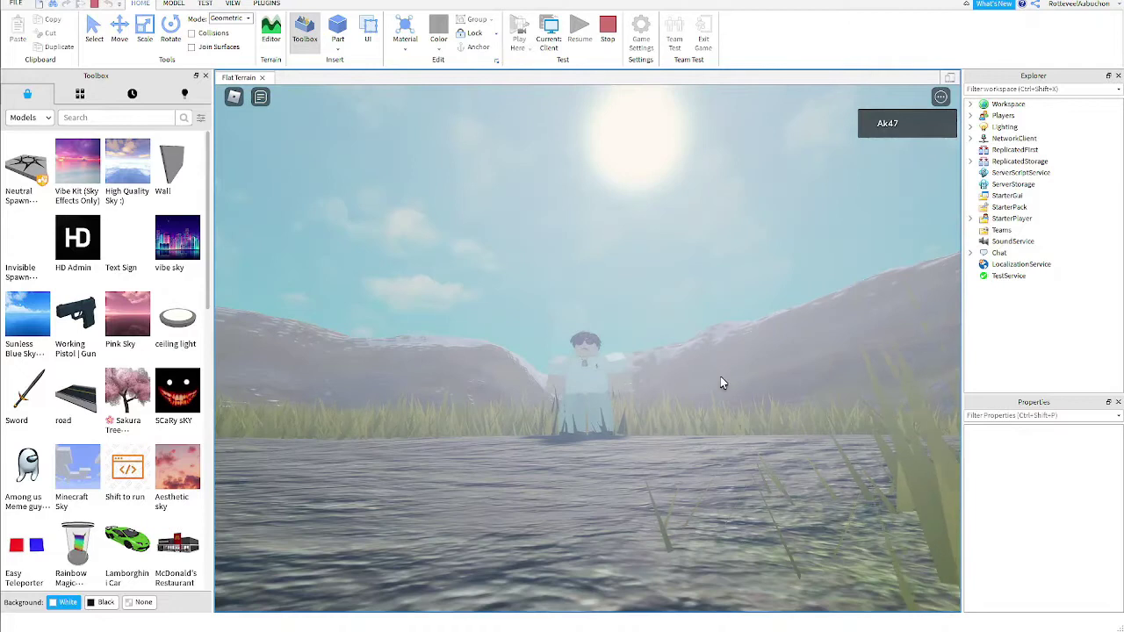
pyautogui.moveTo(570, 434); pyautogui.dragTo(570, 435, button='right')
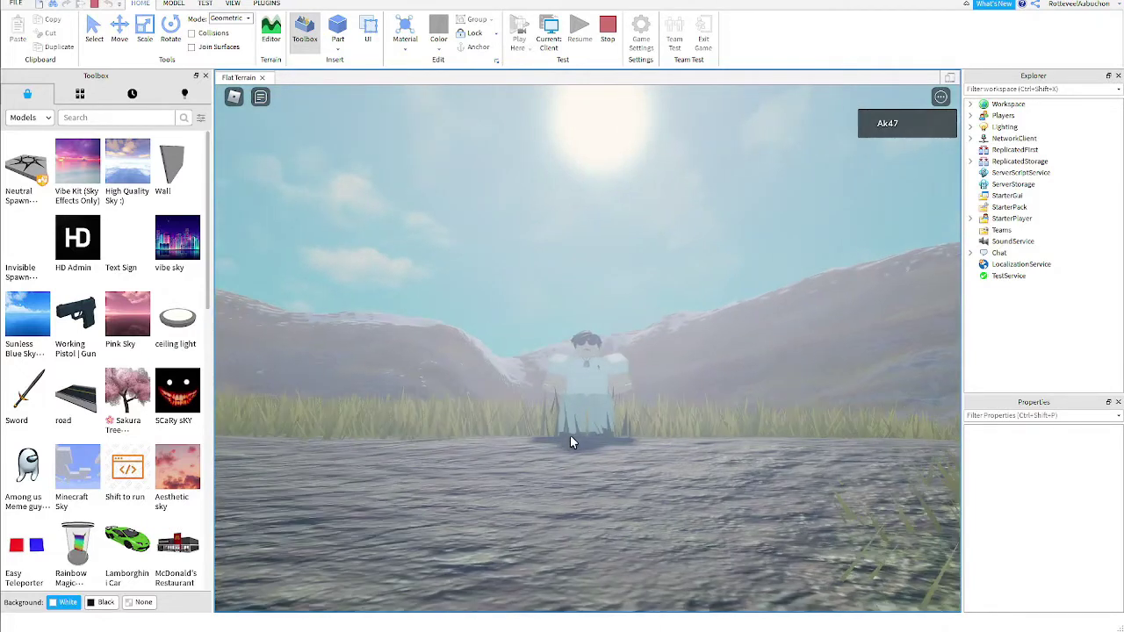